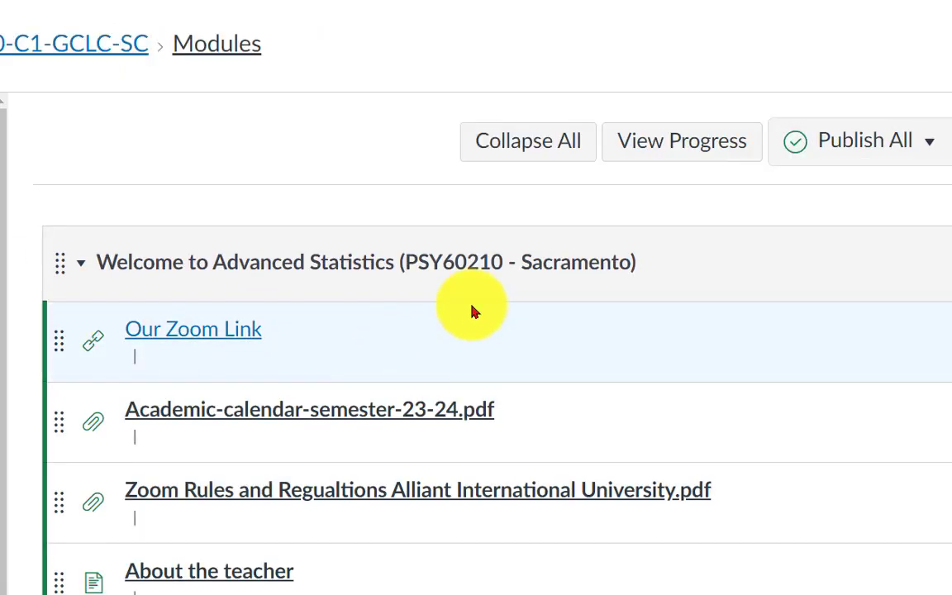
Step: Look through the course modules down to the Week 03 materials, including the in-class SPSS assignment and its data file
scroll(471, 306, "down", 10)
scroll(472, 311, "down", 10)
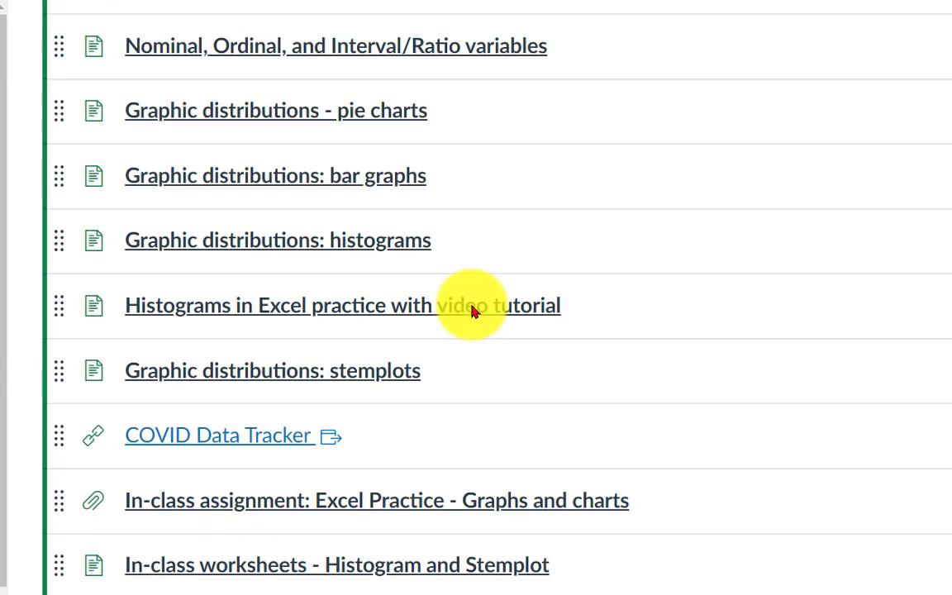
scroll(472, 311, "down", 6)
scroll(472, 310, "down", 15)
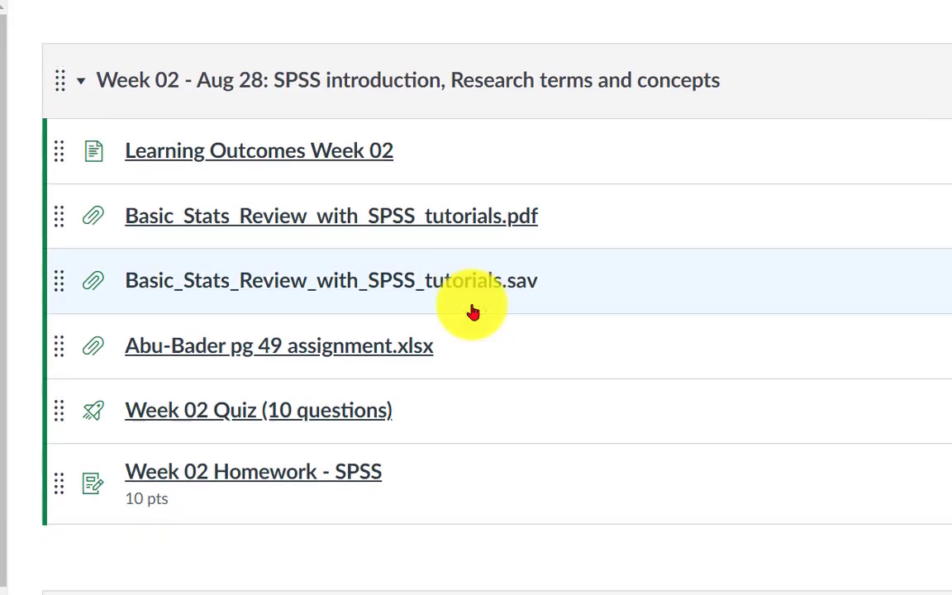
scroll(611, 213, "down", 2)
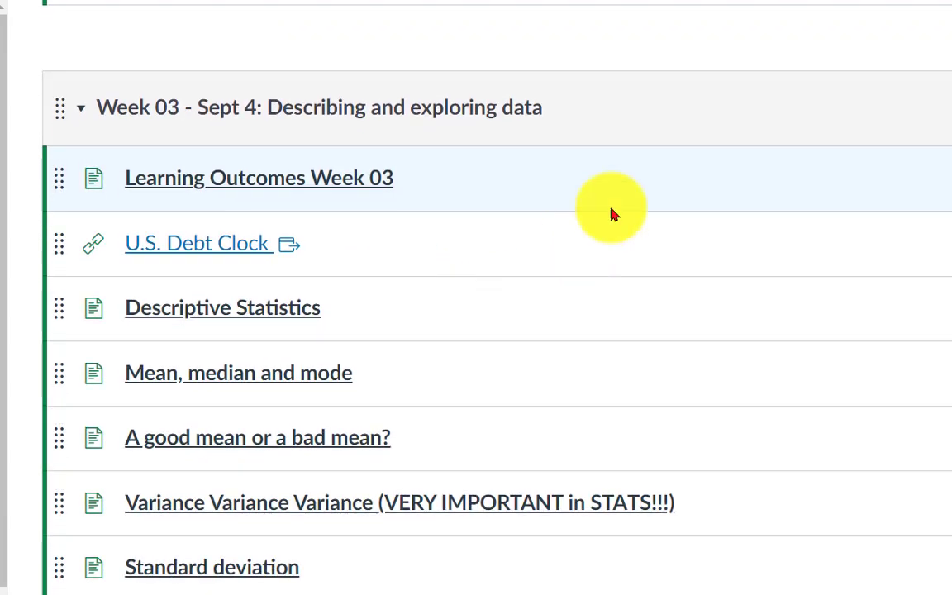
scroll(322, 95, "down", 5)
scroll(298, 132, "down", 11)
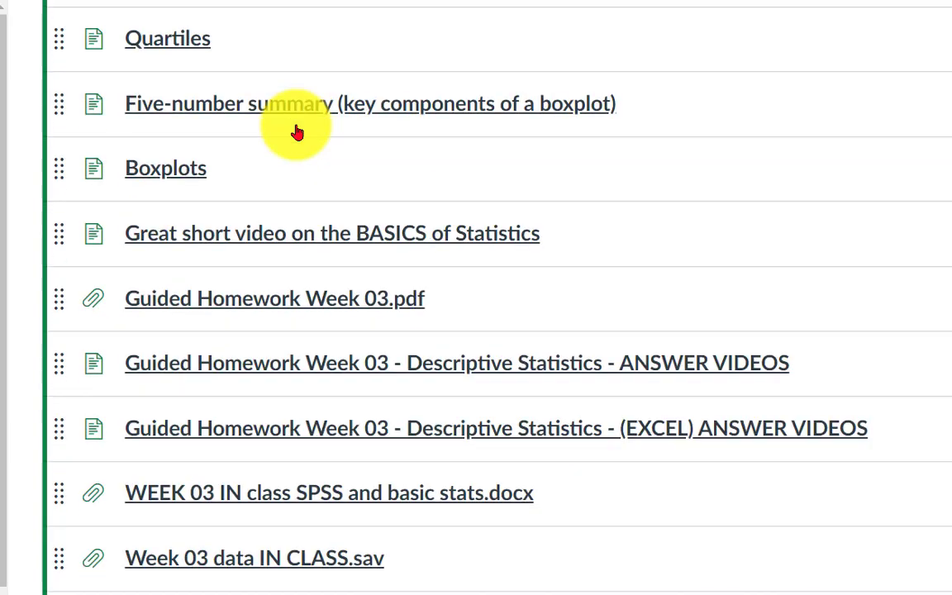
scroll(347, 206, "up", 3)
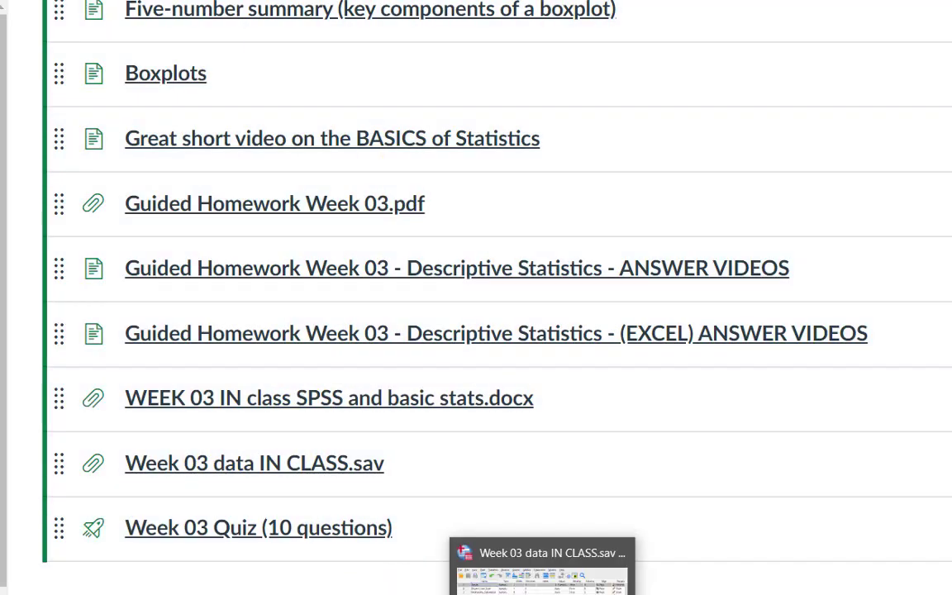
Step: Switch to the Week 03 in-class assignment in Word, read its first two questions, and return to the SPSS Data Editor
left_click(541, 590)
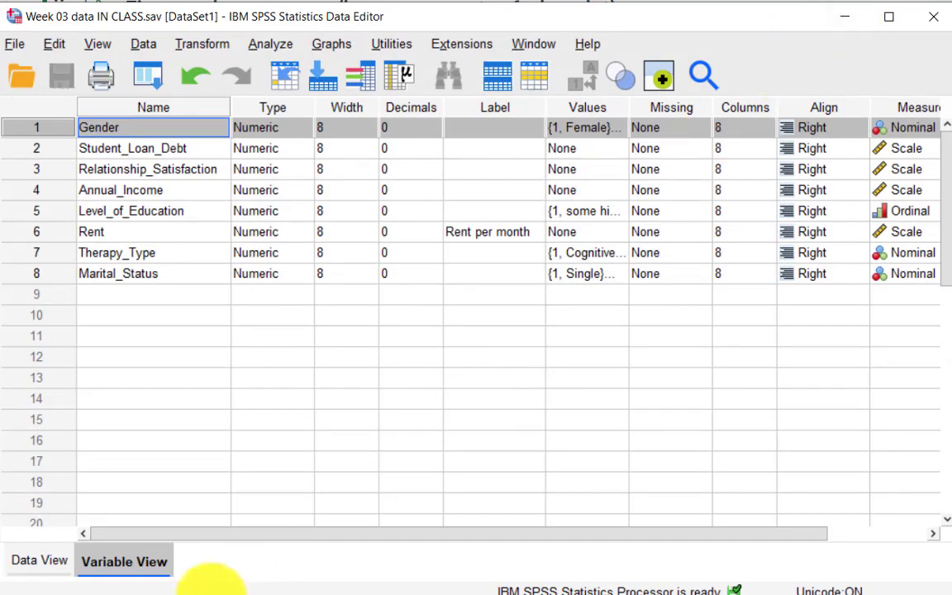
left_click(169, 592)
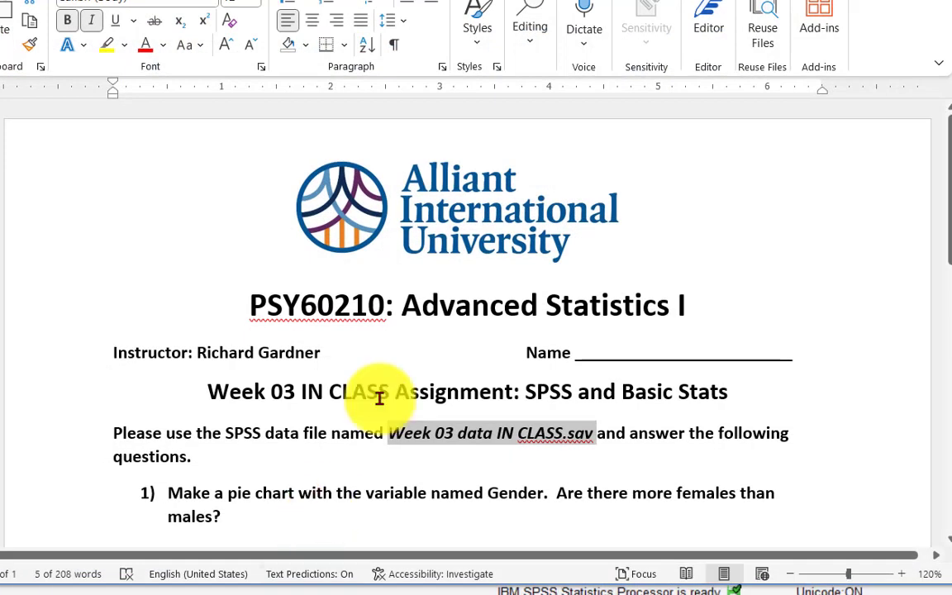
scroll(377, 398, "down", 2)
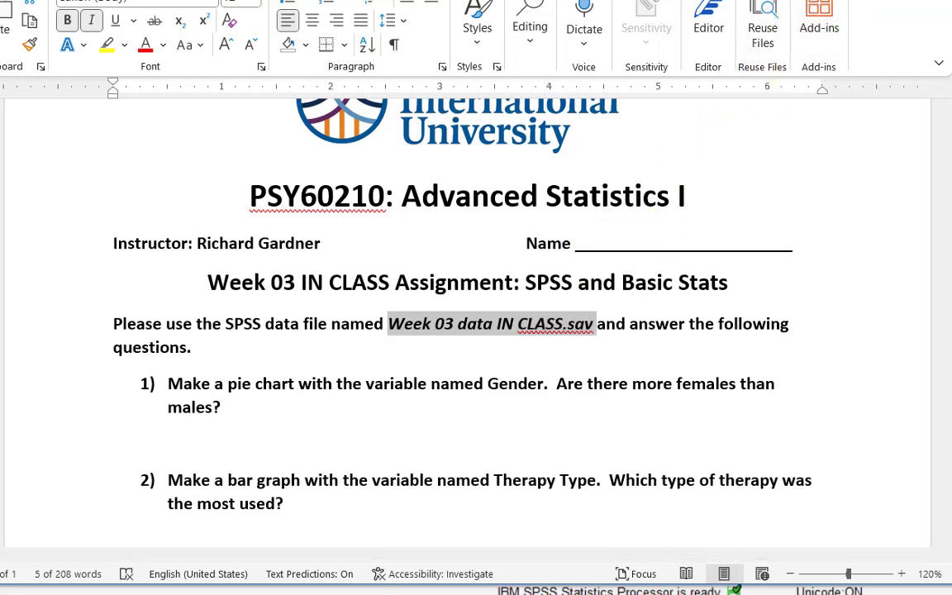
left_click(844, 1)
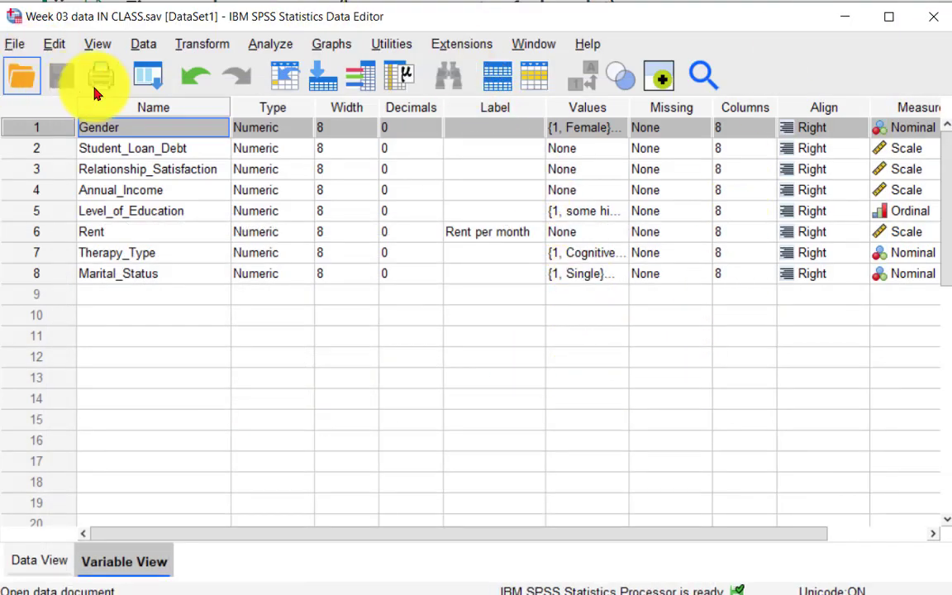
Step: Create a pie chart in Chart Builder with the slices defined by Gender, and return to the data file
left_click(329, 43)
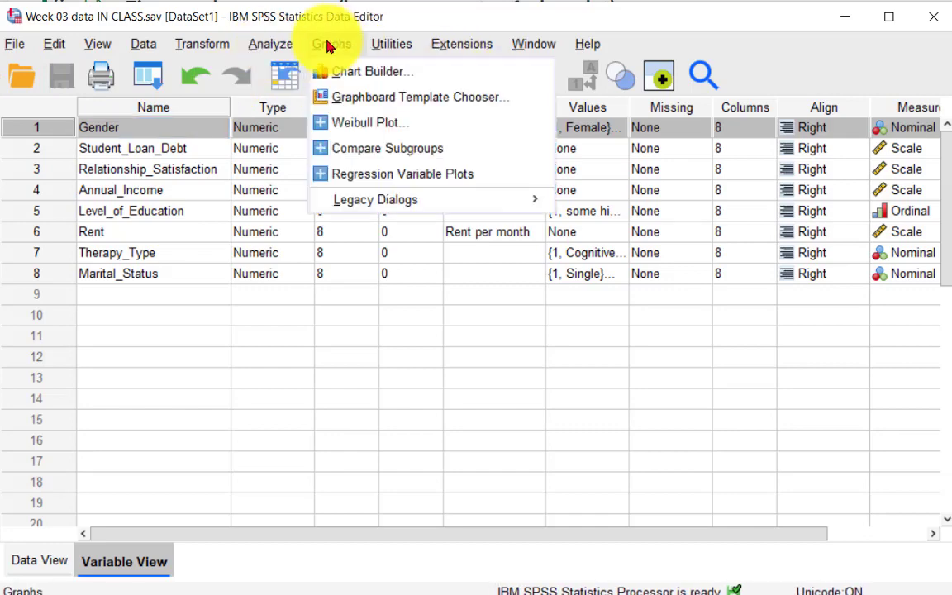
left_click(341, 72)
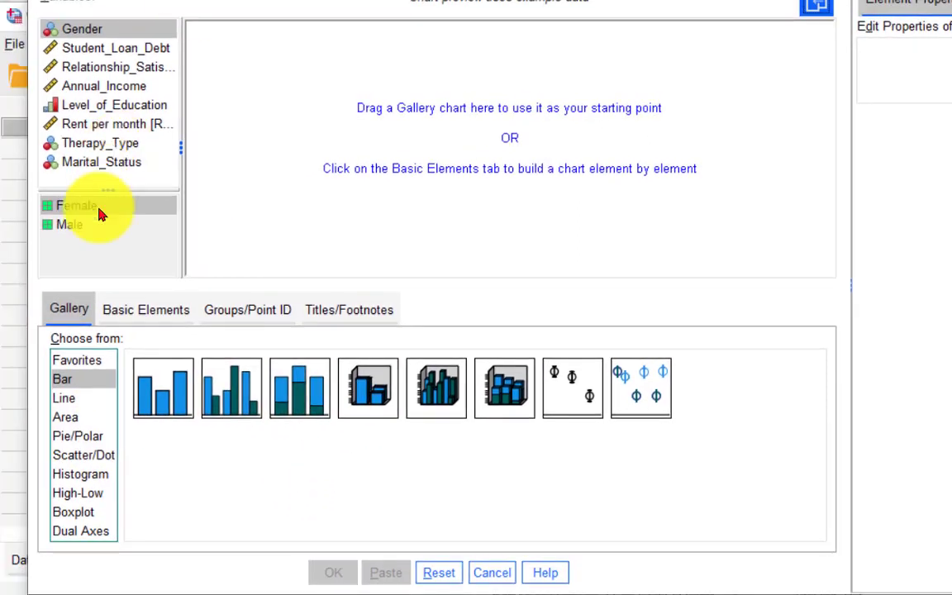
left_click(1, 426)
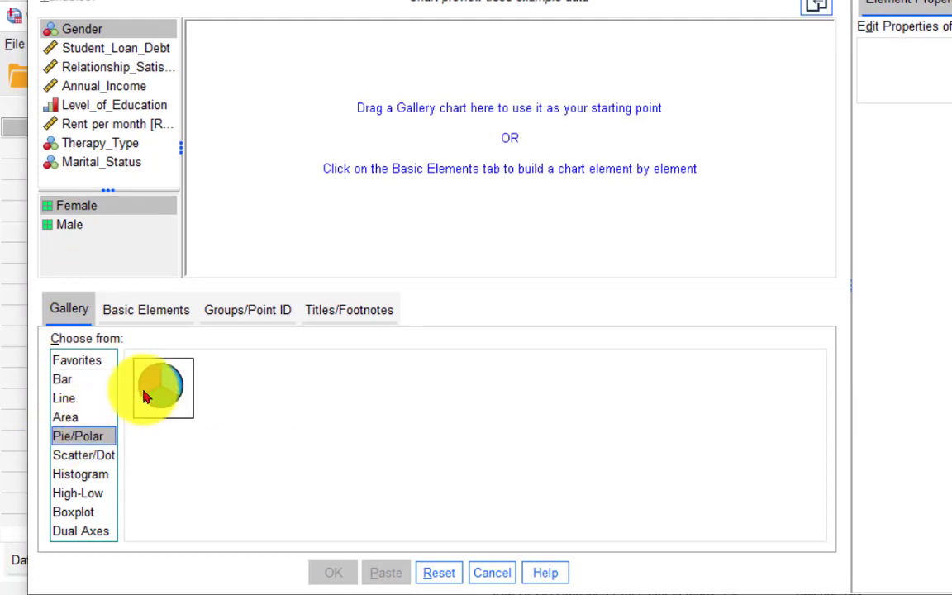
left_click_drag(151, 388, 397, 151)
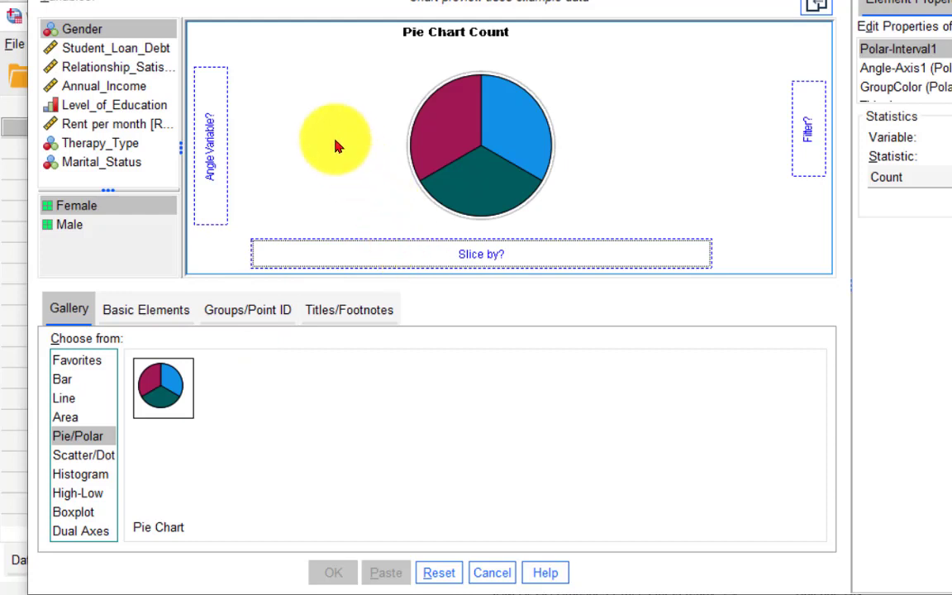
left_click_drag(84, 37, 404, 265)
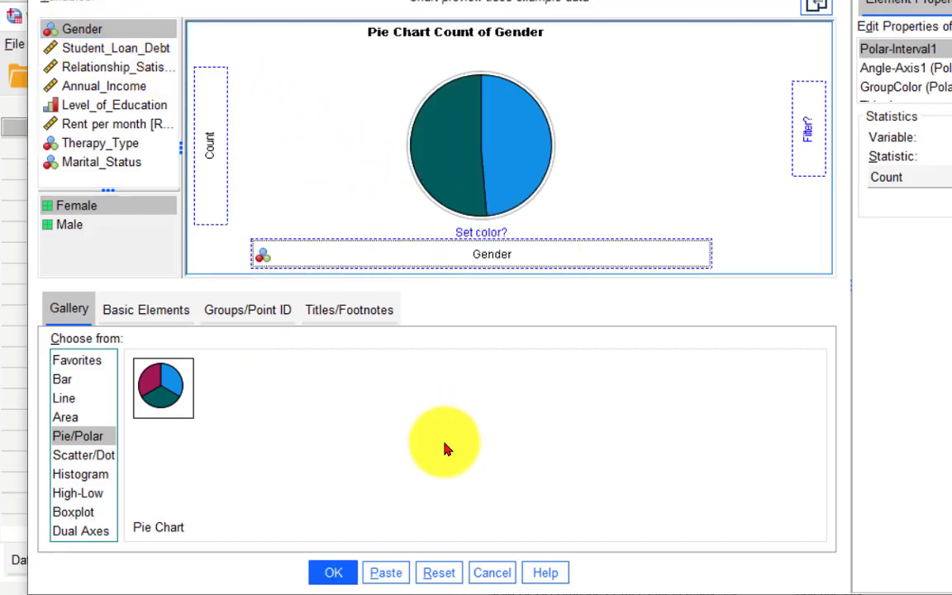
left_click(324, 576)
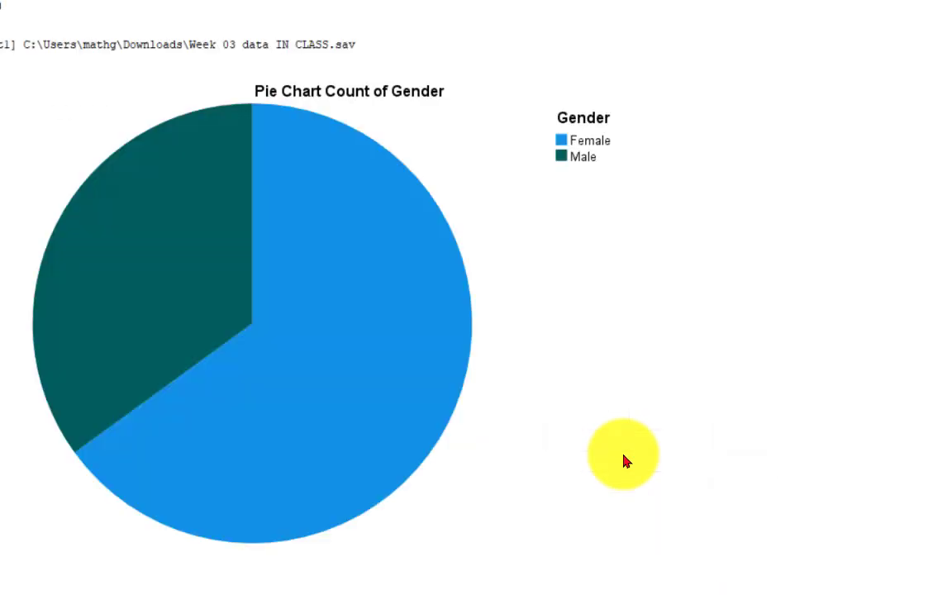
left_click(623, 461)
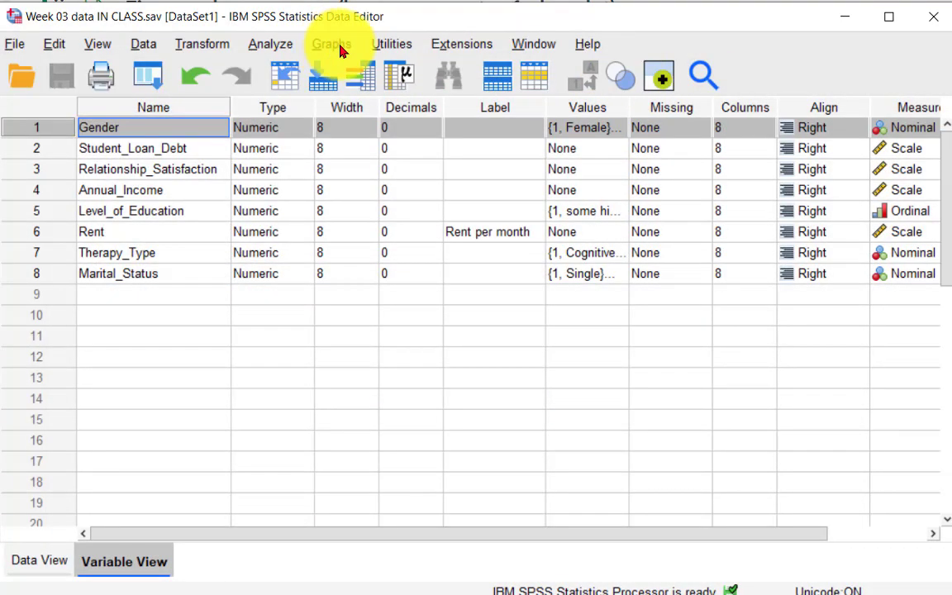
Step: Set up a legacy-dialog pie chart using summaries for groups of cases, with slices defined by Gender
left_click(338, 48)
mouse_move(361, 196)
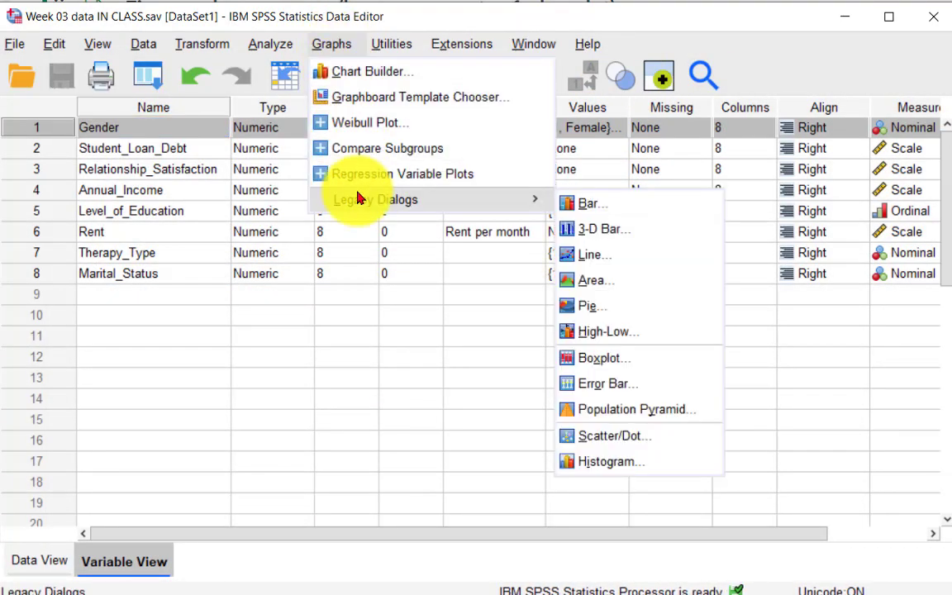
left_click(581, 307)
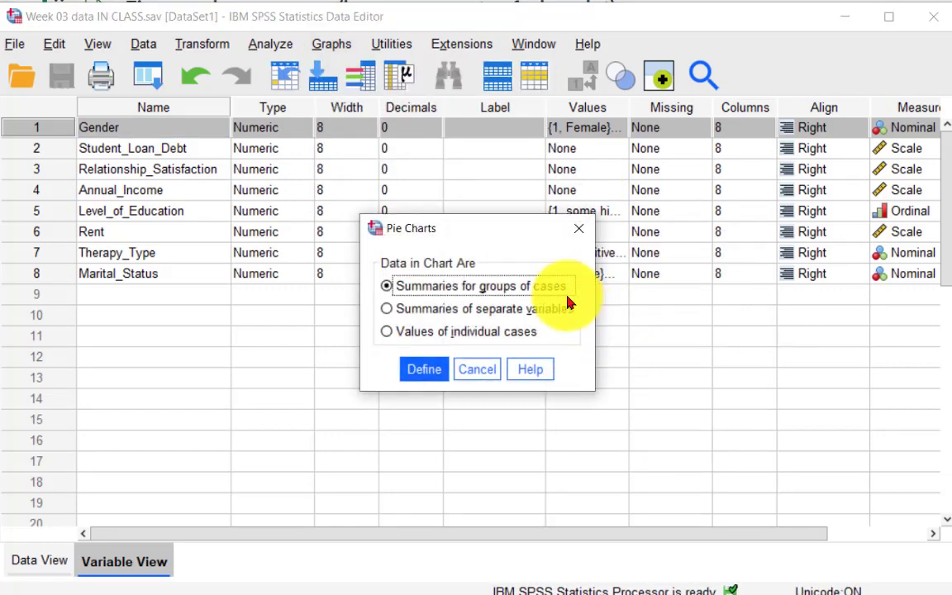
left_click(437, 372)
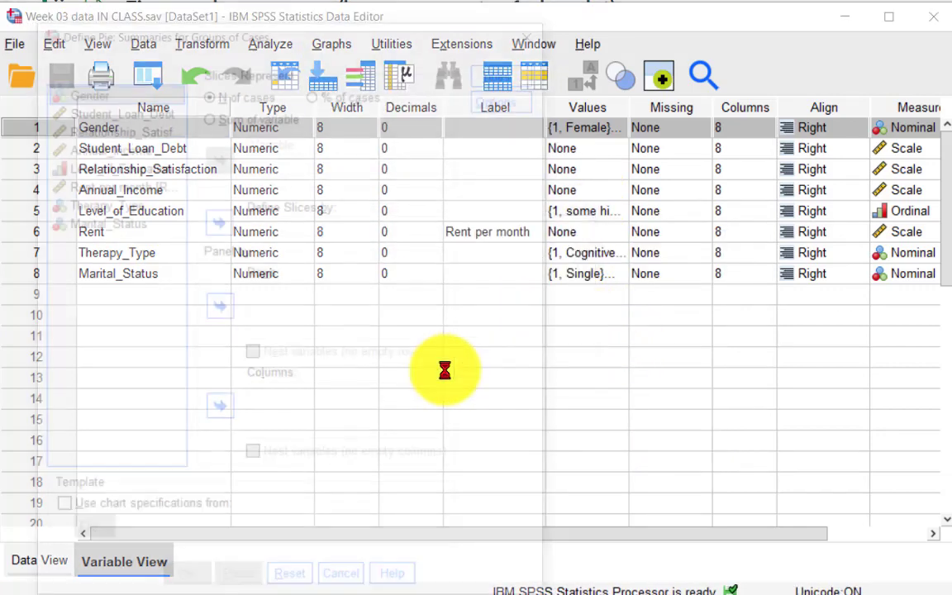
left_click_drag(261, 21, 322, 17)
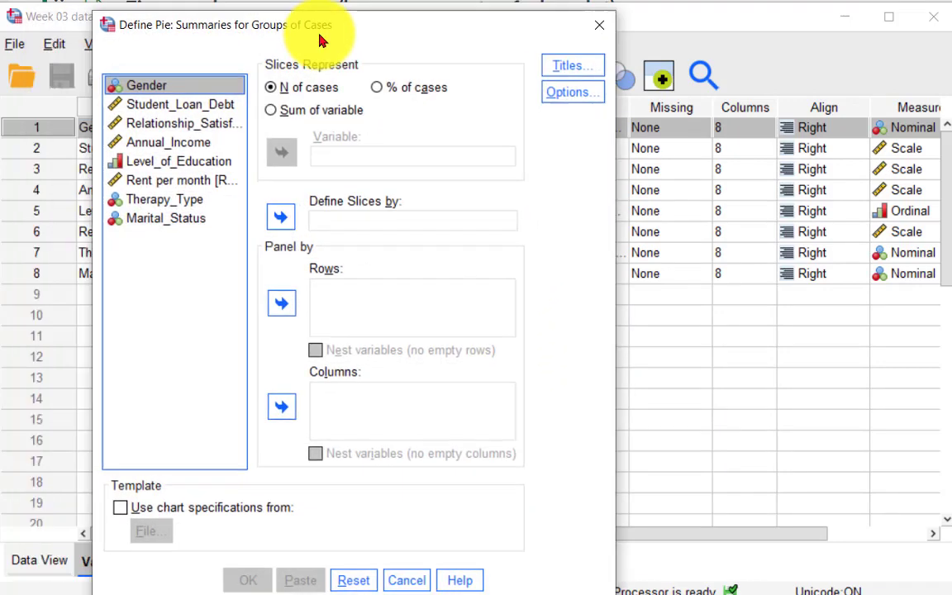
left_click(280, 215)
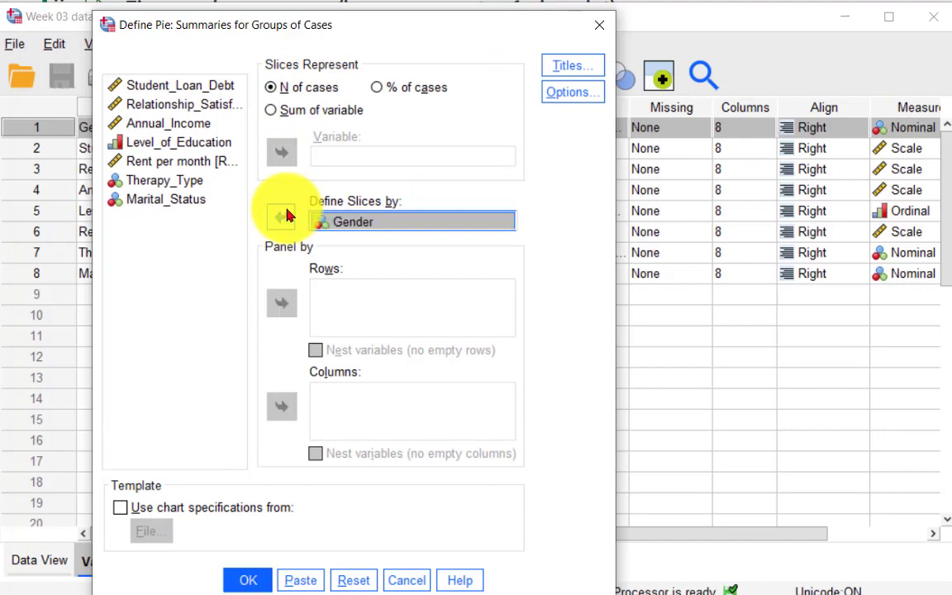
Step: Title the pie chart "Gender" and generate it, returning to the data file
left_click(558, 74)
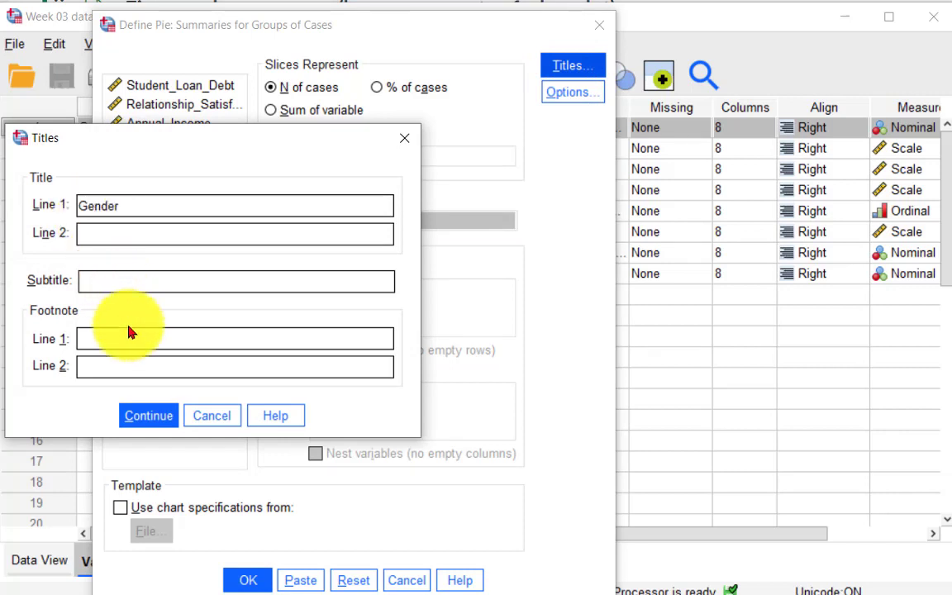
left_click(150, 426)
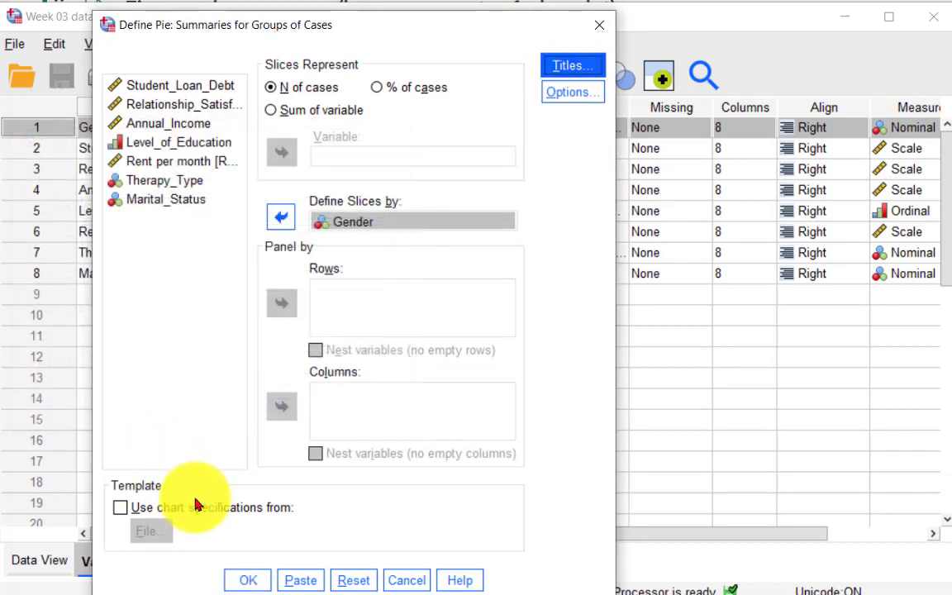
left_click(253, 581)
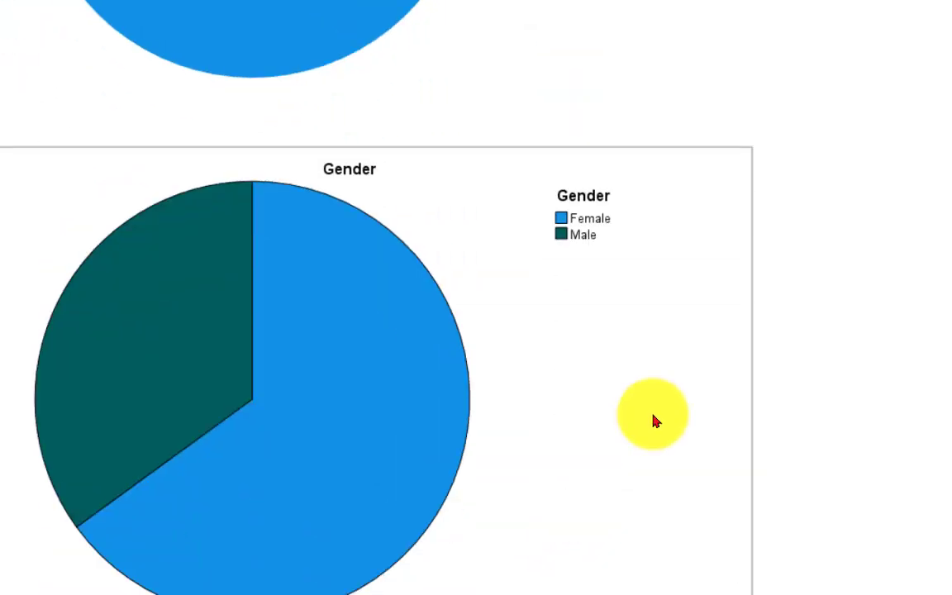
left_click(731, 77)
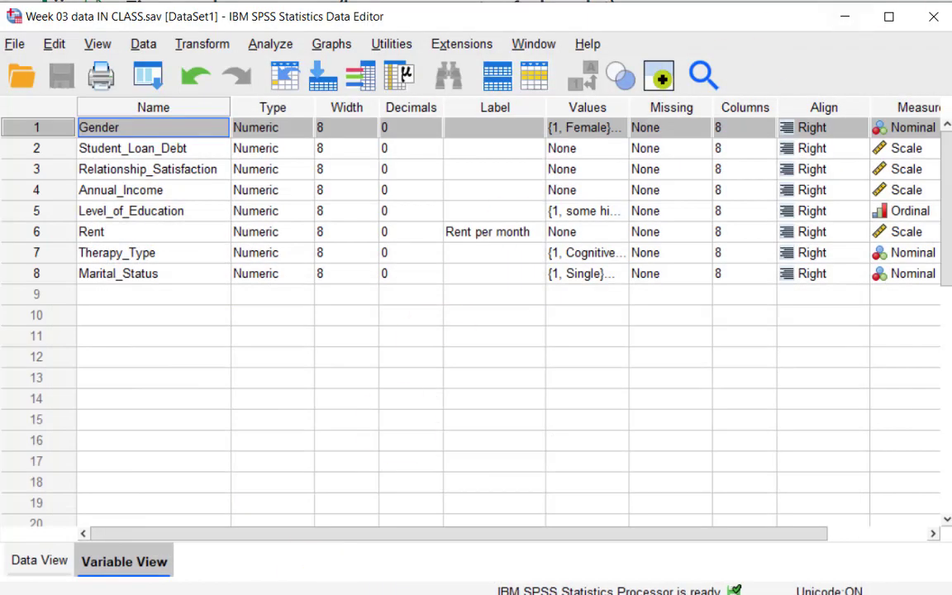
Step: Switch to the Word assignment to check the bar graph question, and return to the SPSS Data Editor
key("alt+Tab")
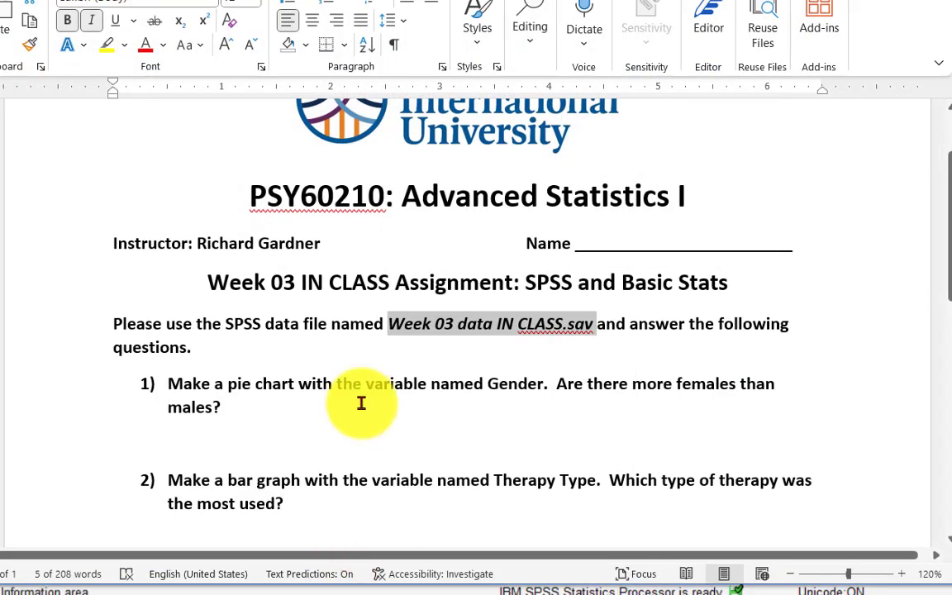
left_click(480, 442)
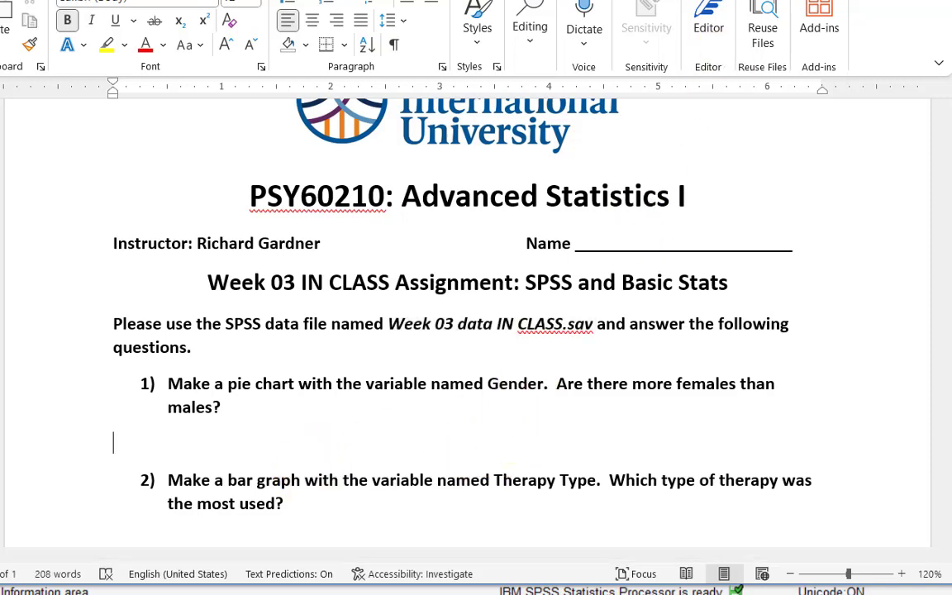
key("alt+Tab")
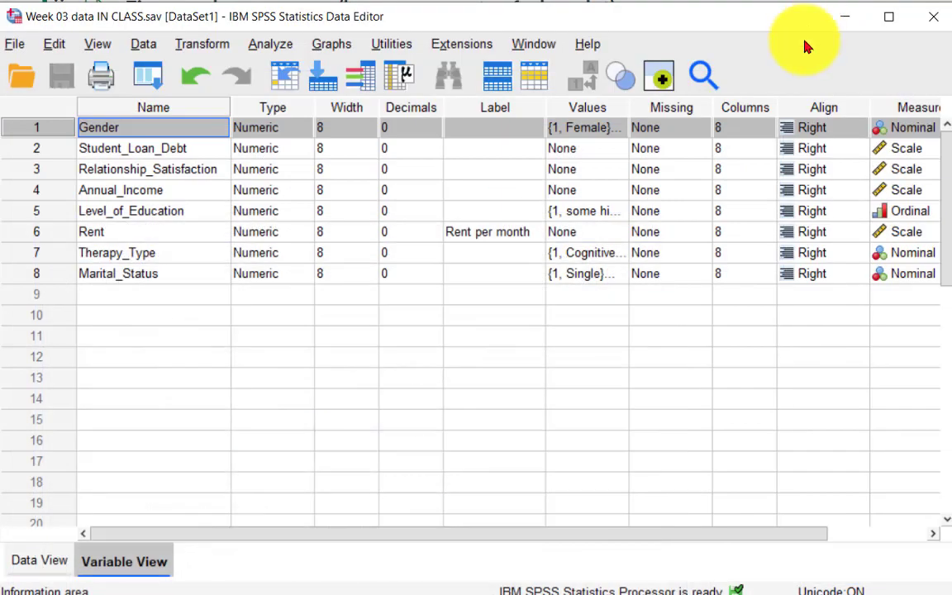
Step: Generate a simple legacy-dialog bar chart using summaries for groups of cases, with Therapy_Type as the category axis
left_click(331, 45)
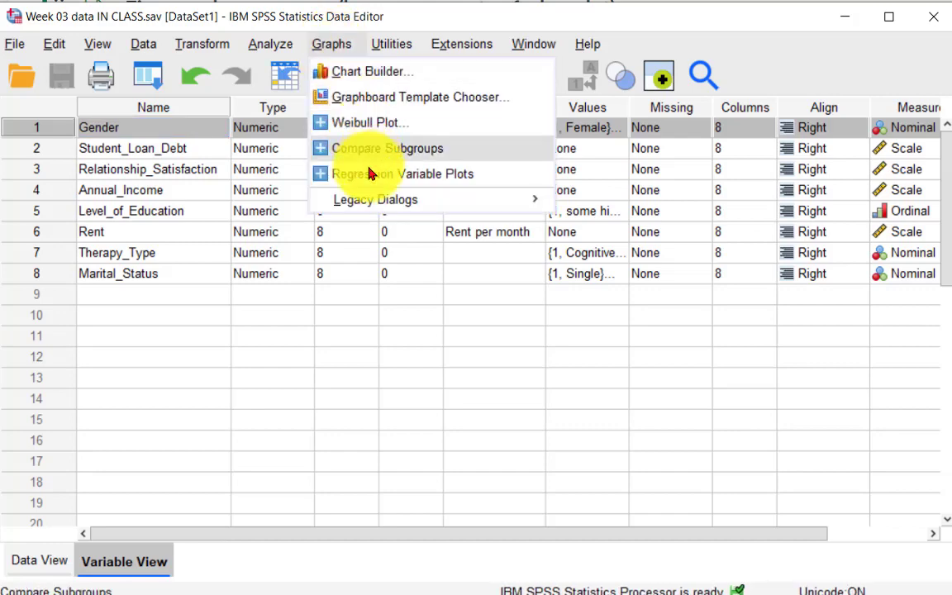
mouse_move(367, 203)
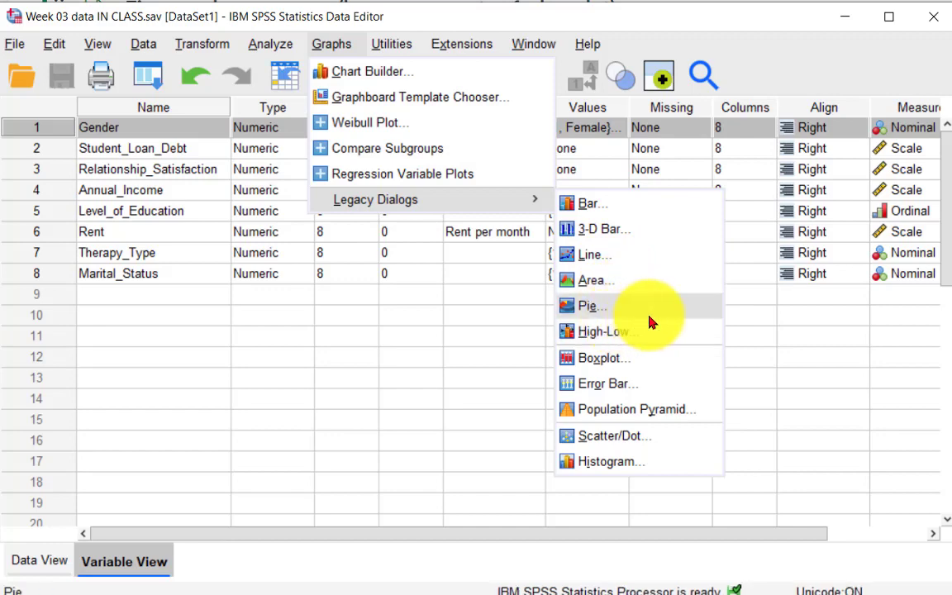
left_click(588, 205)
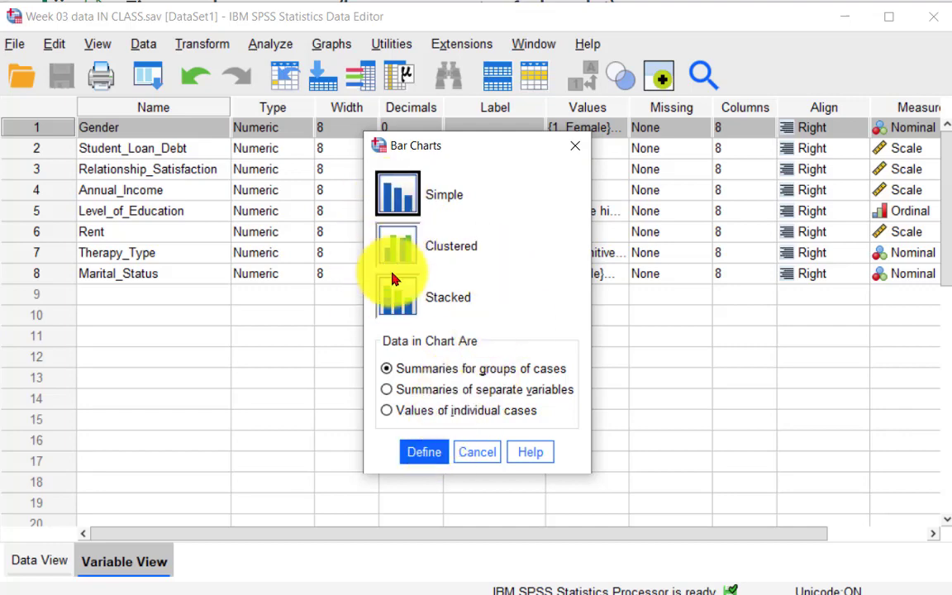
left_click(420, 455)
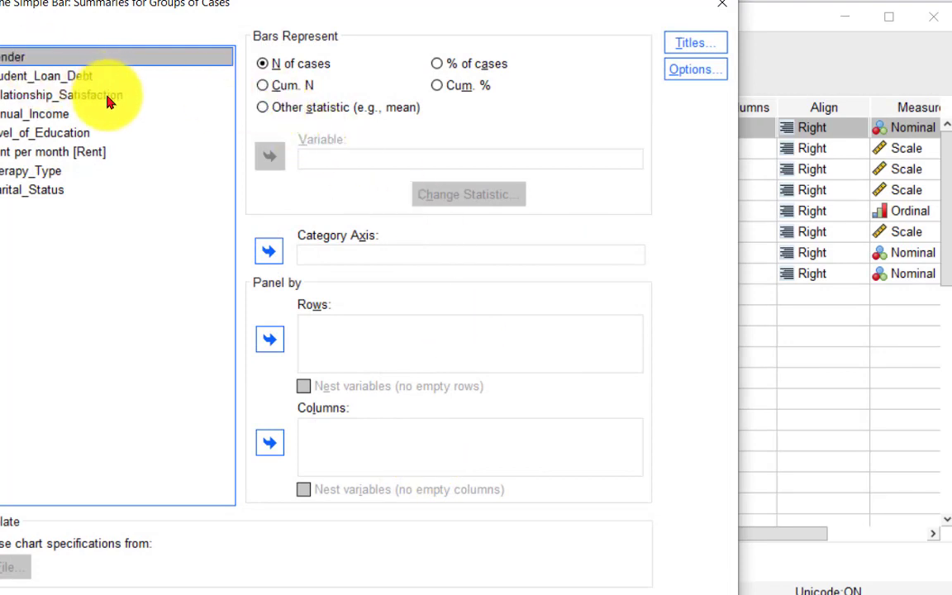
left_click(33, 171)
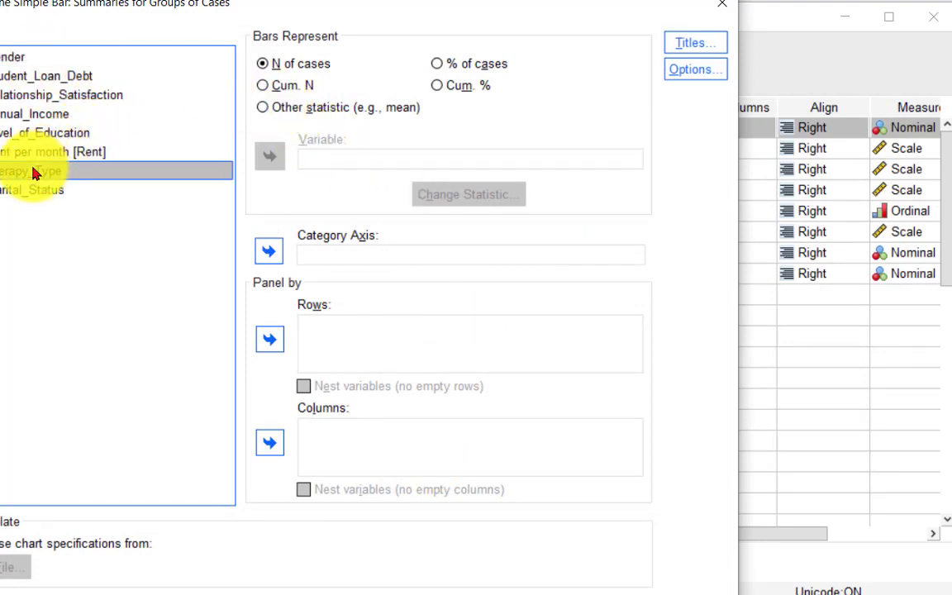
left_click(269, 251)
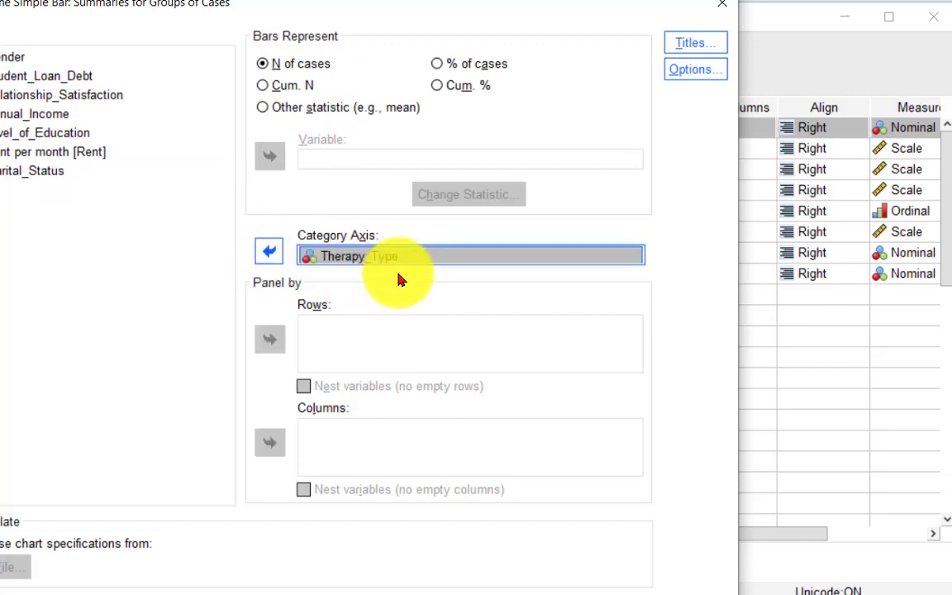
left_click_drag(399, 7, 414, 0)
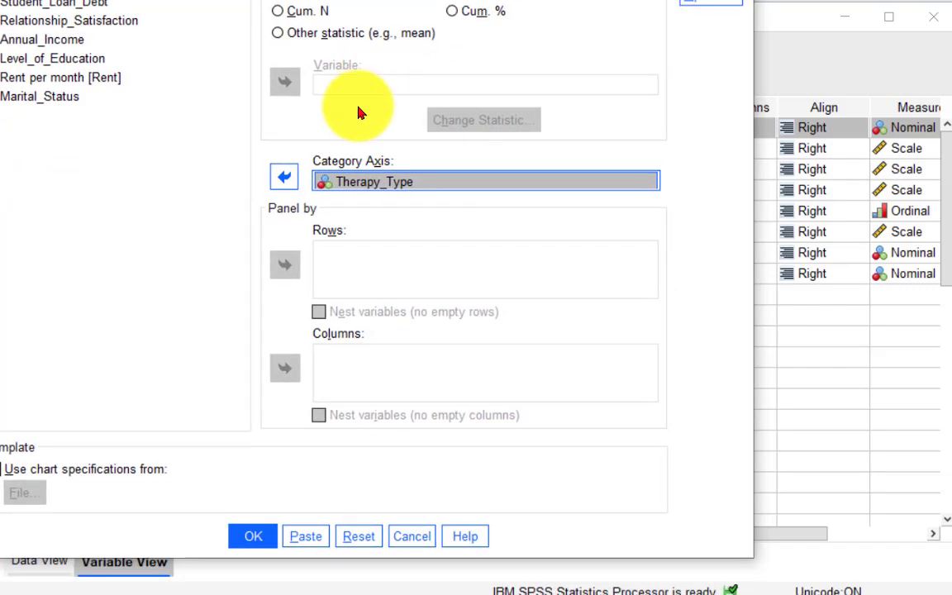
left_click(255, 528)
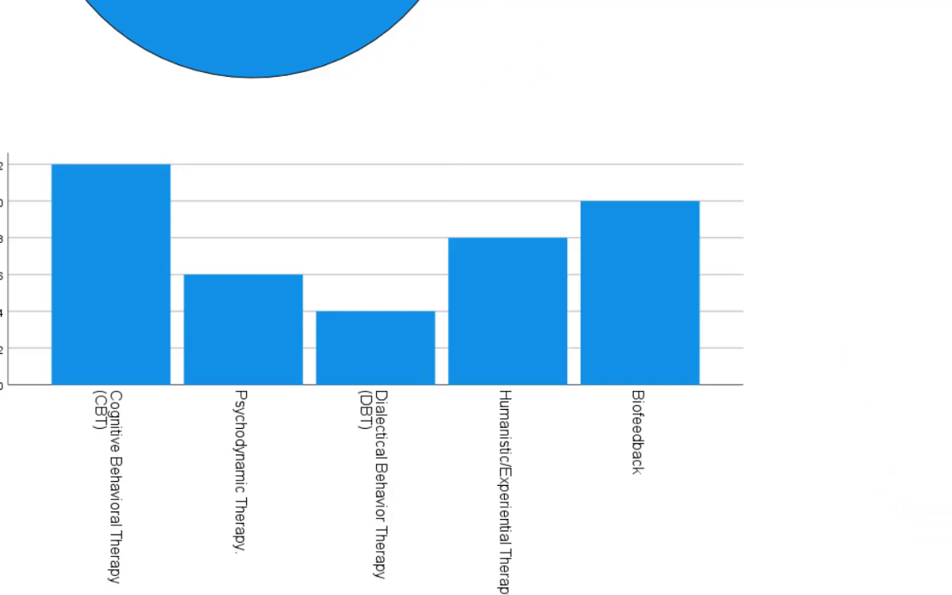
Step: Create a simple bar chart in Chart Builder with Therapy_Type on the horizontal axis, replacing Gender, and generate it
left_click(103, 0)
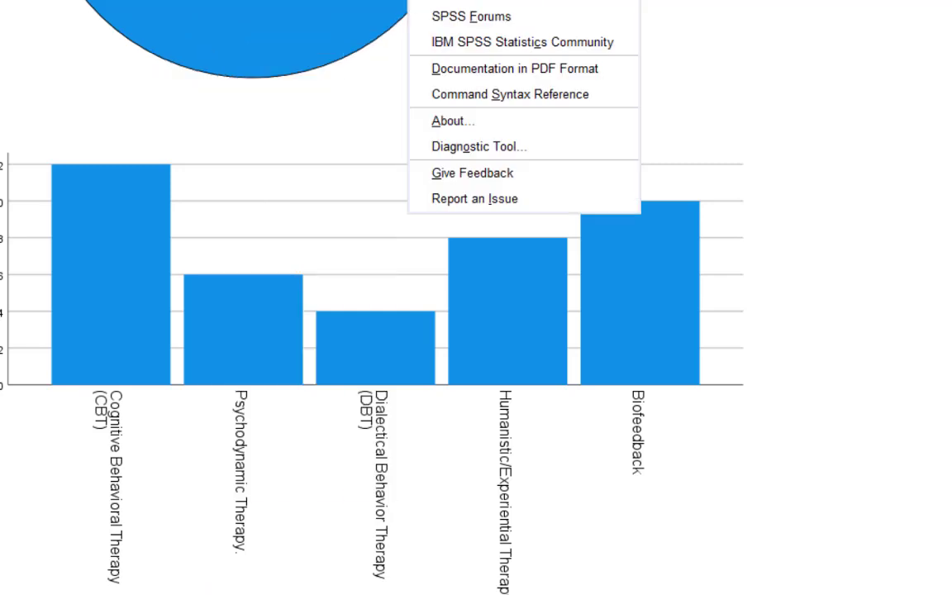
left_click(482, 9)
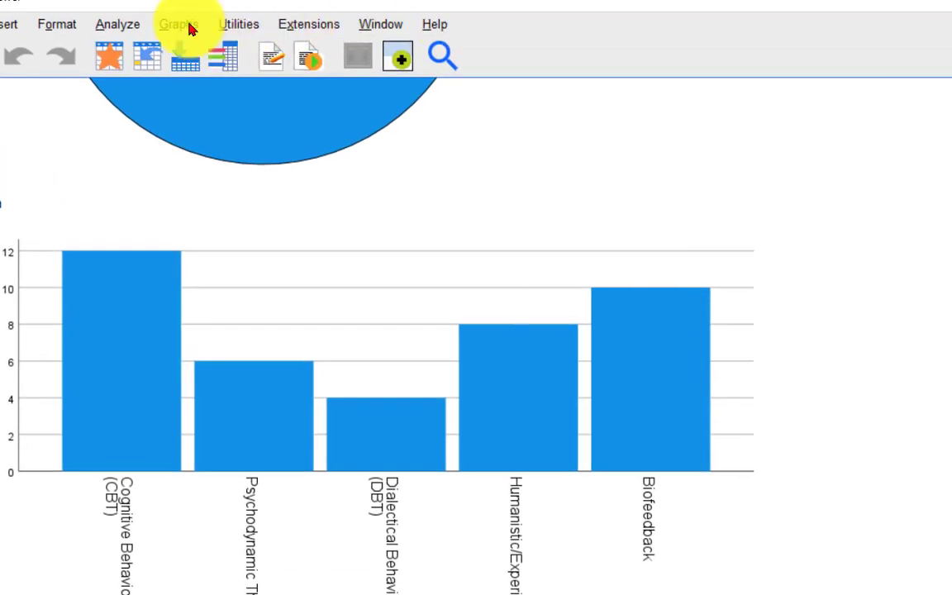
left_click(190, 27)
left_click(195, 53)
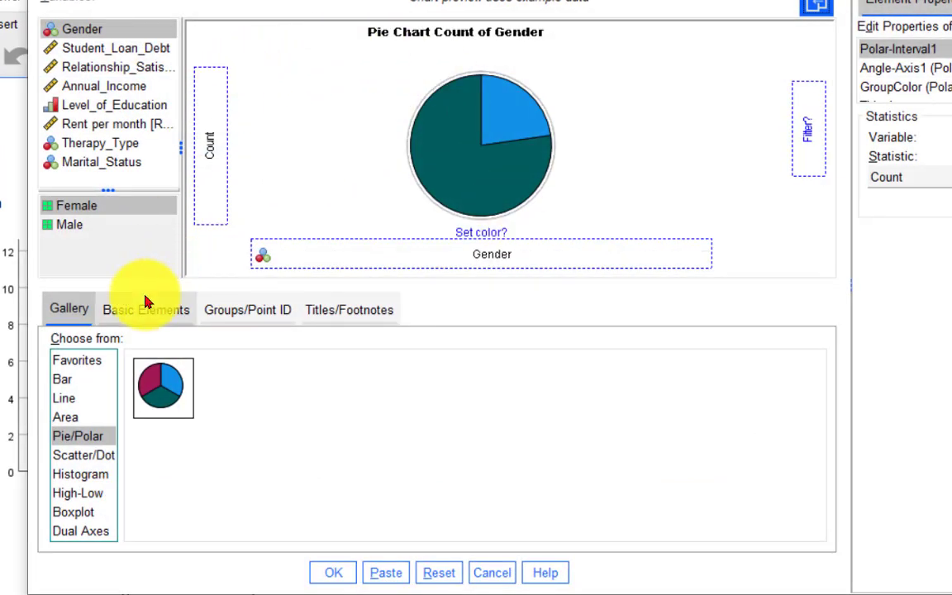
left_click(58, 381)
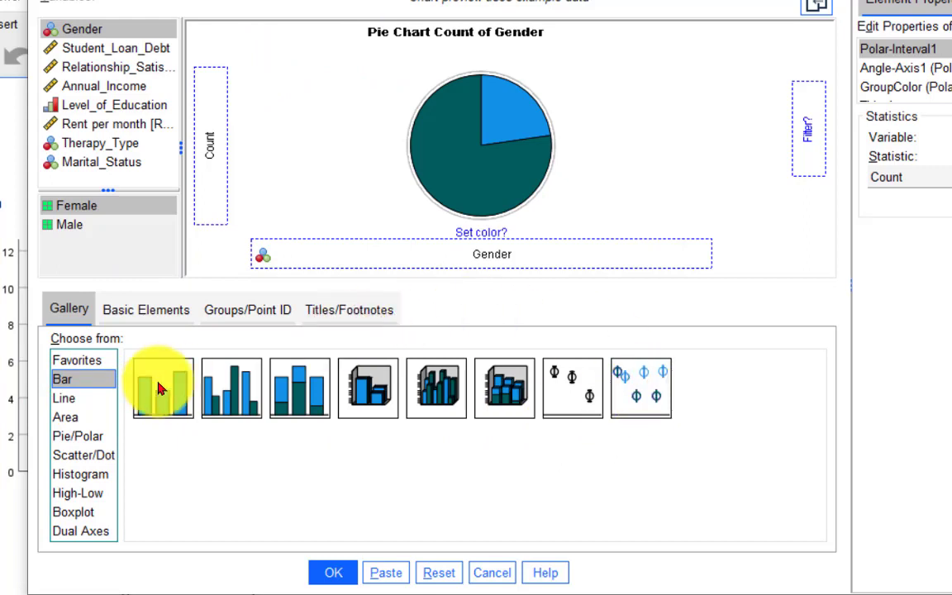
left_click_drag(156, 395, 388, 161)
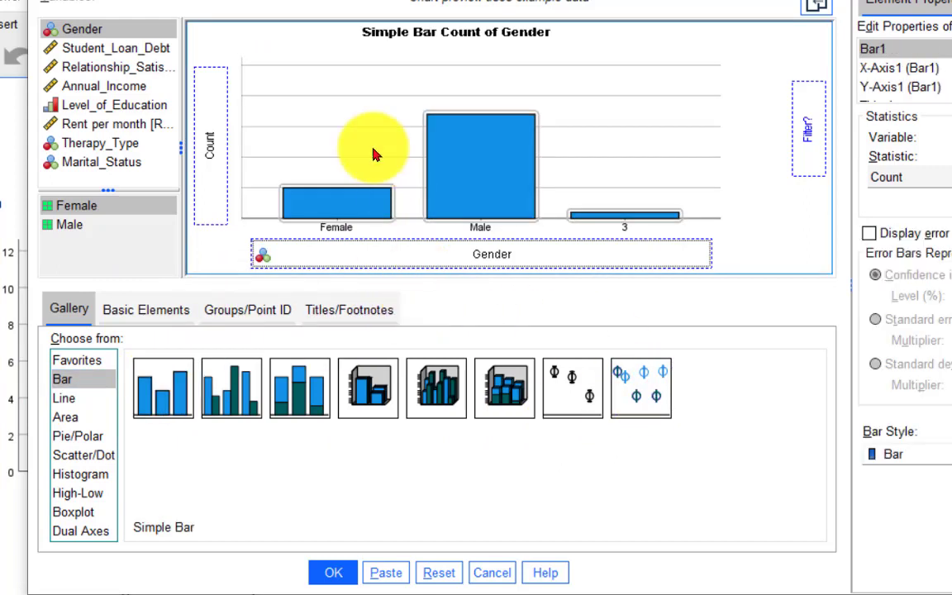
left_click_drag(98, 146, 382, 240)
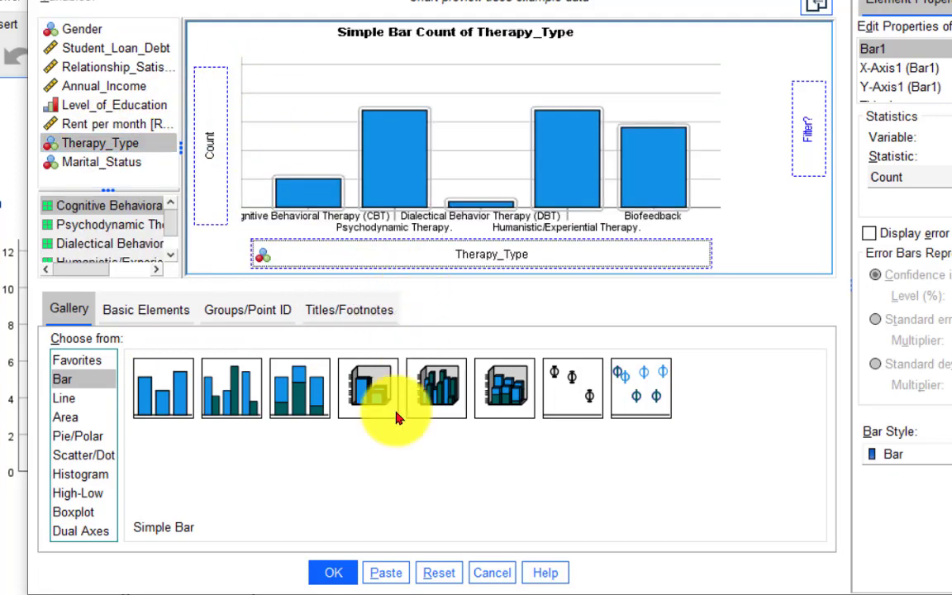
left_click(358, 567)
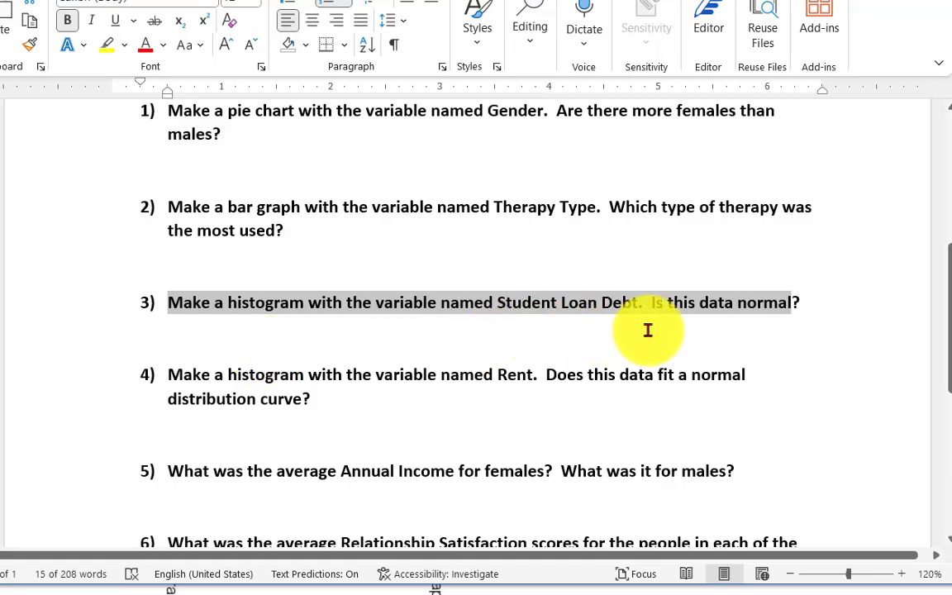
Step: Check the Student Loan Debt histogram question in the Word assignment, and switch back to the SPSS Data Editor
left_click(699, 302)
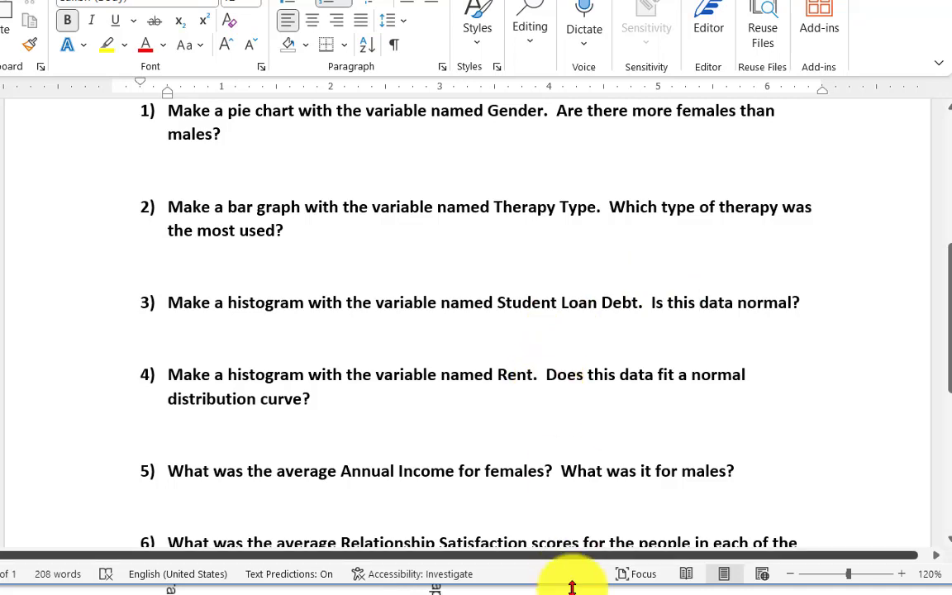
mouse_move(541, 591)
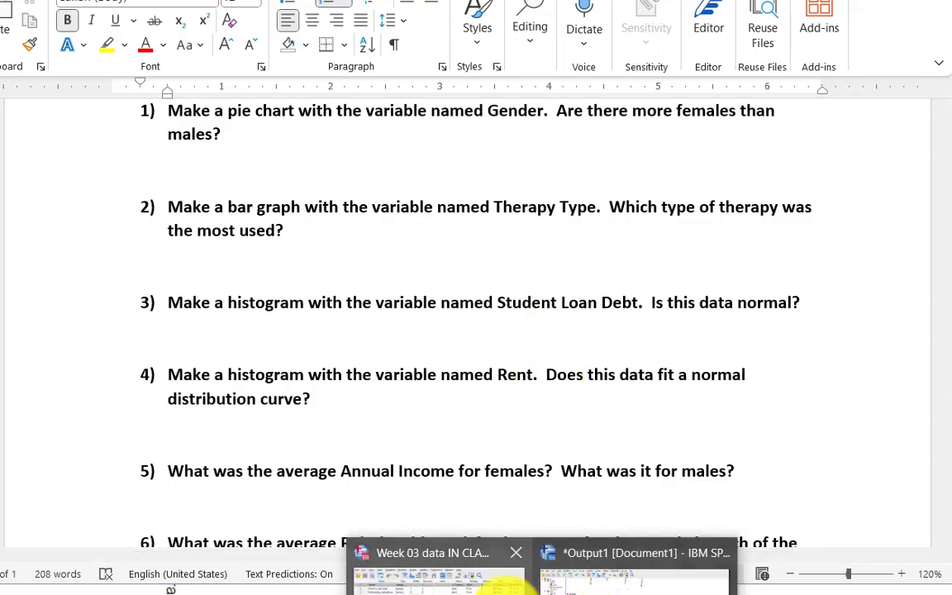
left_click(479, 579)
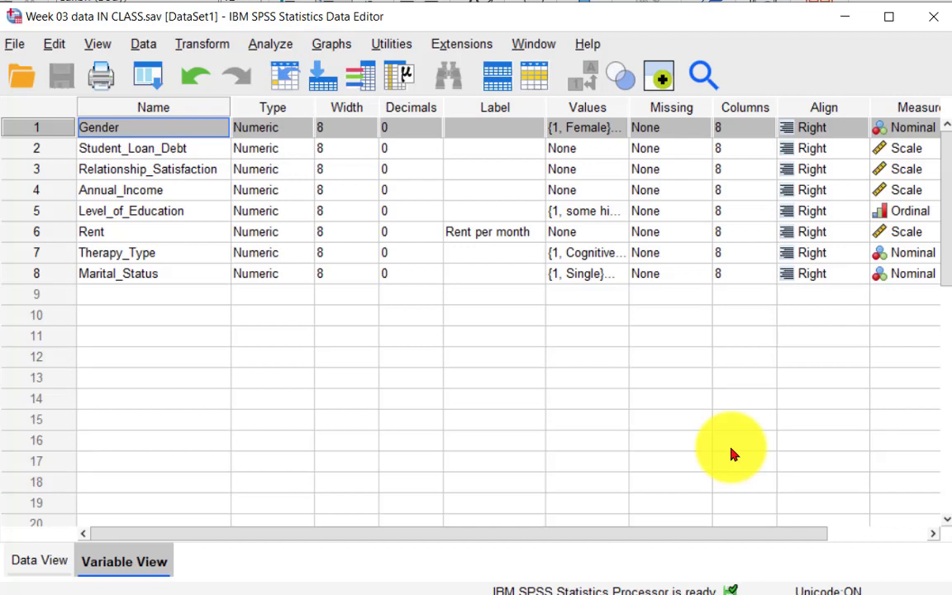
Step: Generate a legacy-dialog histogram of Student_Loan_Debt without a title or normal curve
left_click(327, 46)
mouse_move(404, 207)
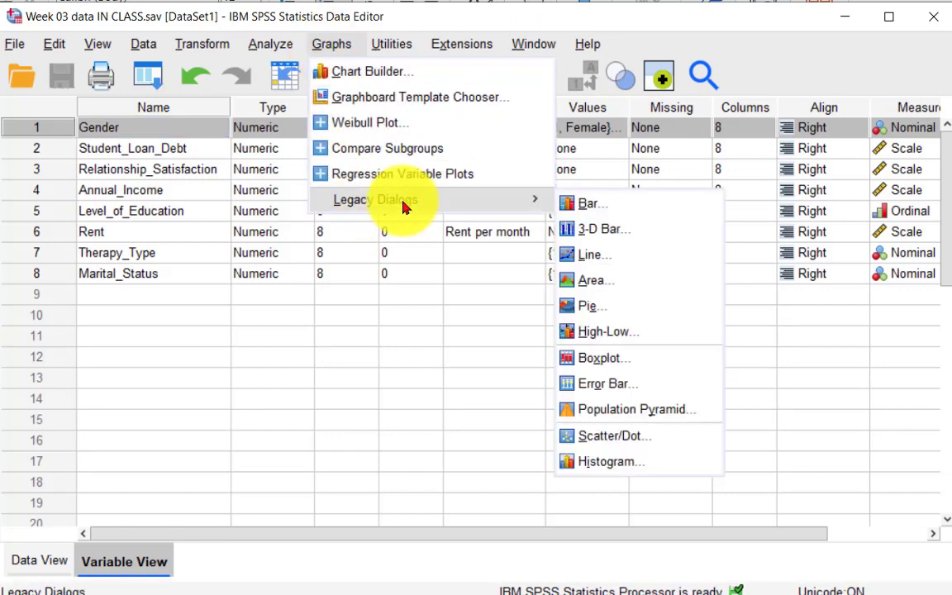
left_click(576, 464)
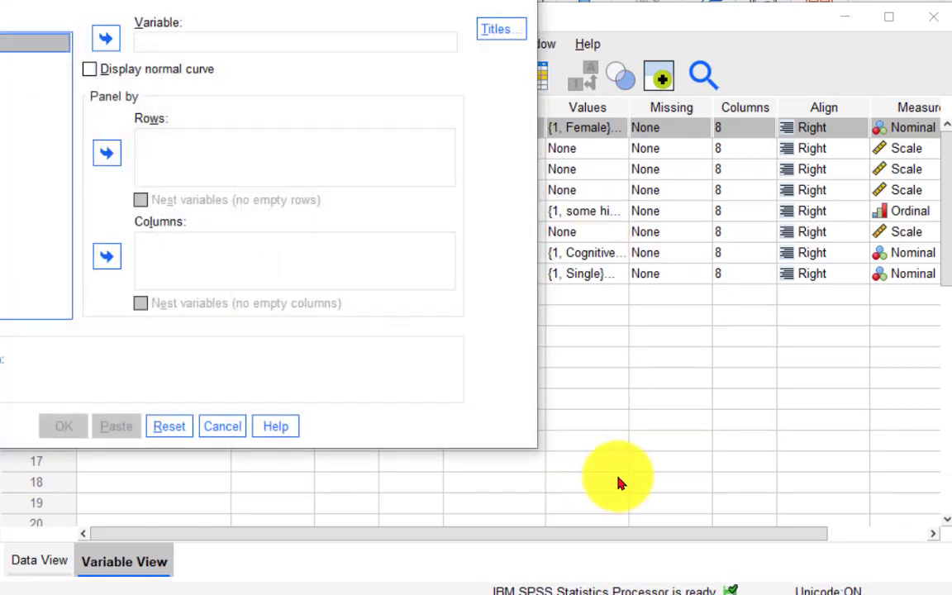
left_click_drag(103, 1, 377, 73)
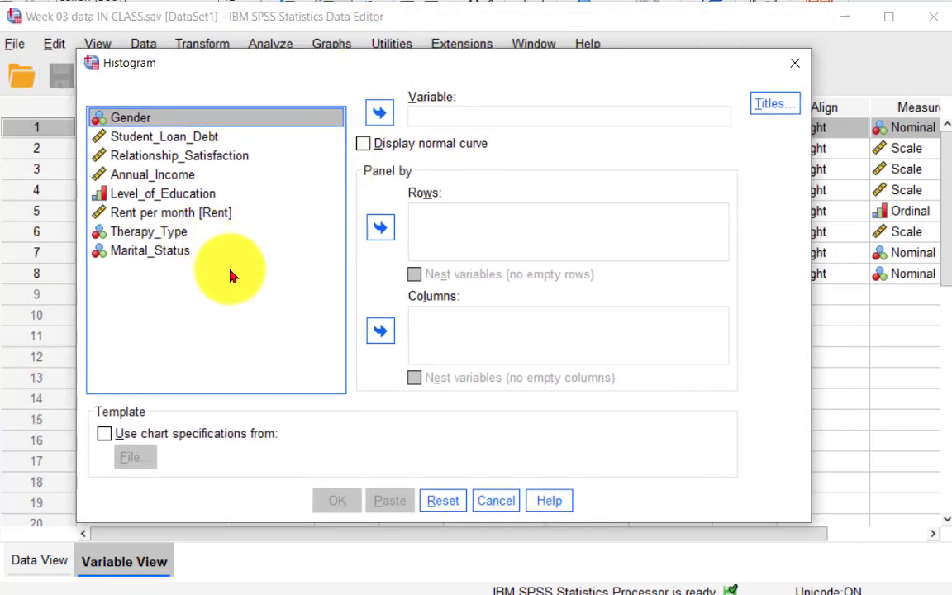
left_click(168, 137)
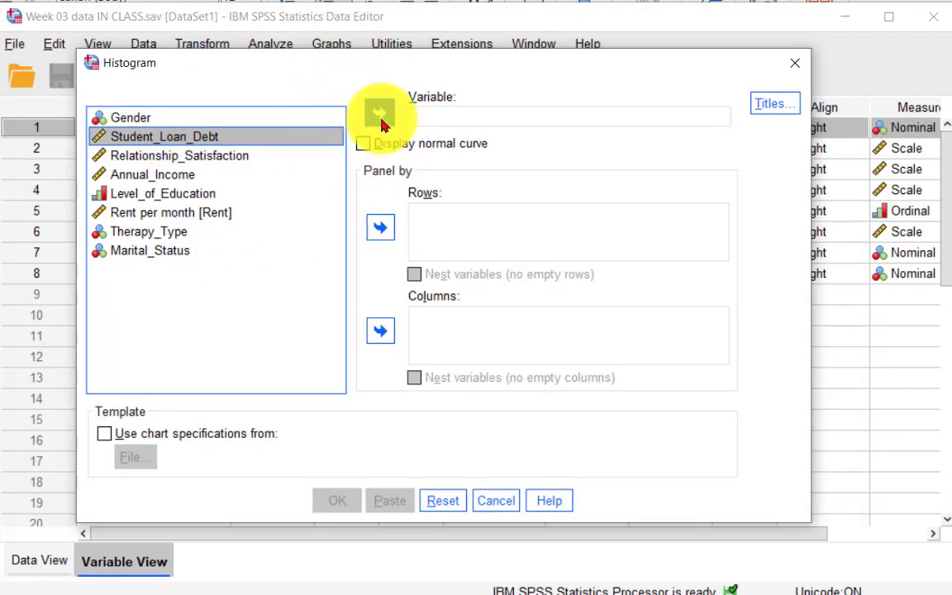
left_click(379, 113)
left_click(773, 105)
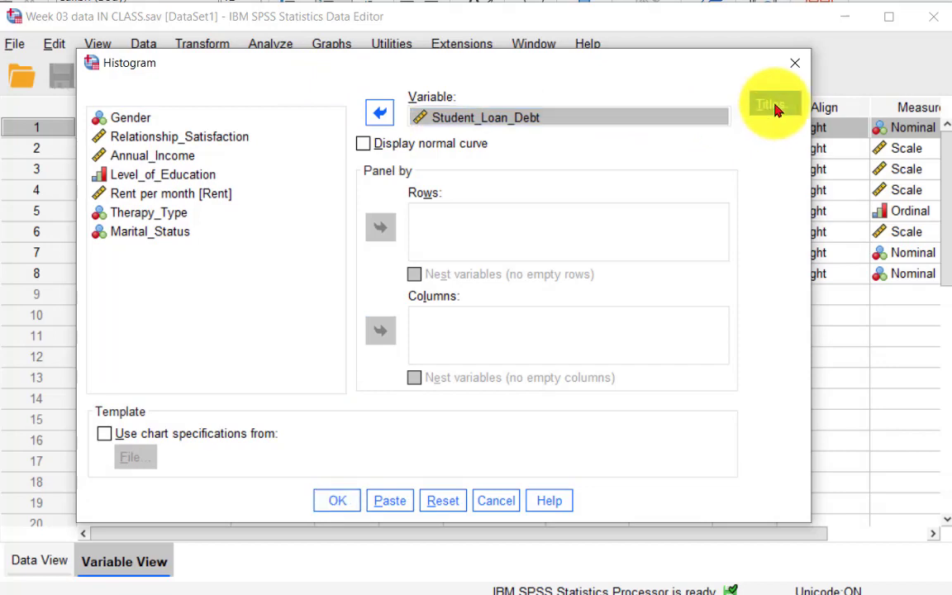
left_click(473, 68)
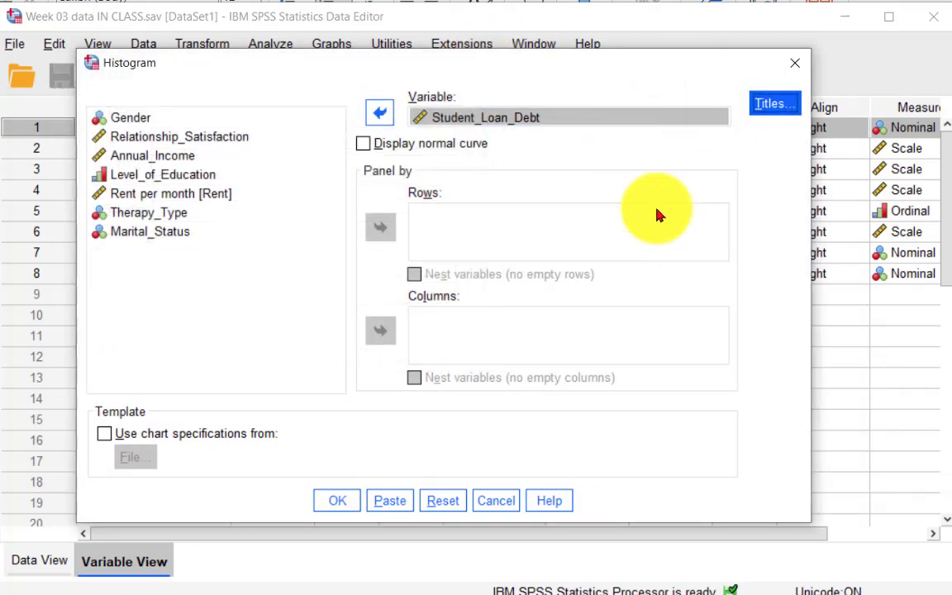
left_click(334, 499)
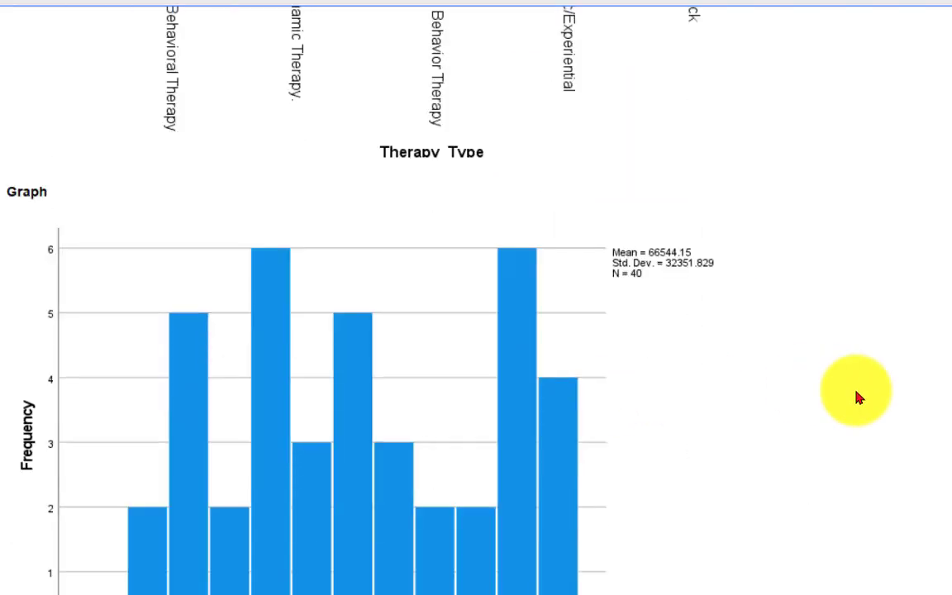
Step: Set up an Explore analysis from the descriptive statistics with Student_Loan_Debt as the dependent variable
left_click(567, 188)
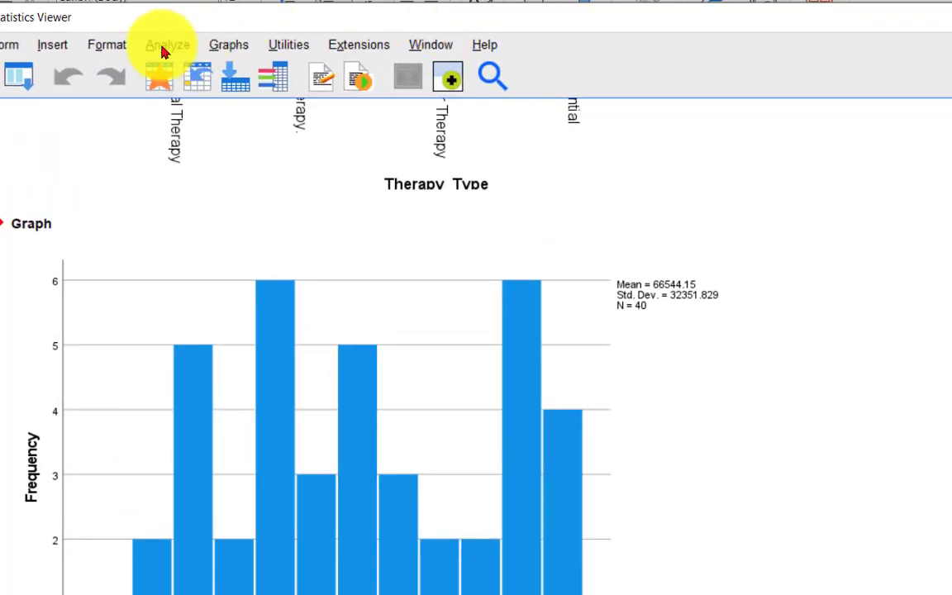
left_click(163, 48)
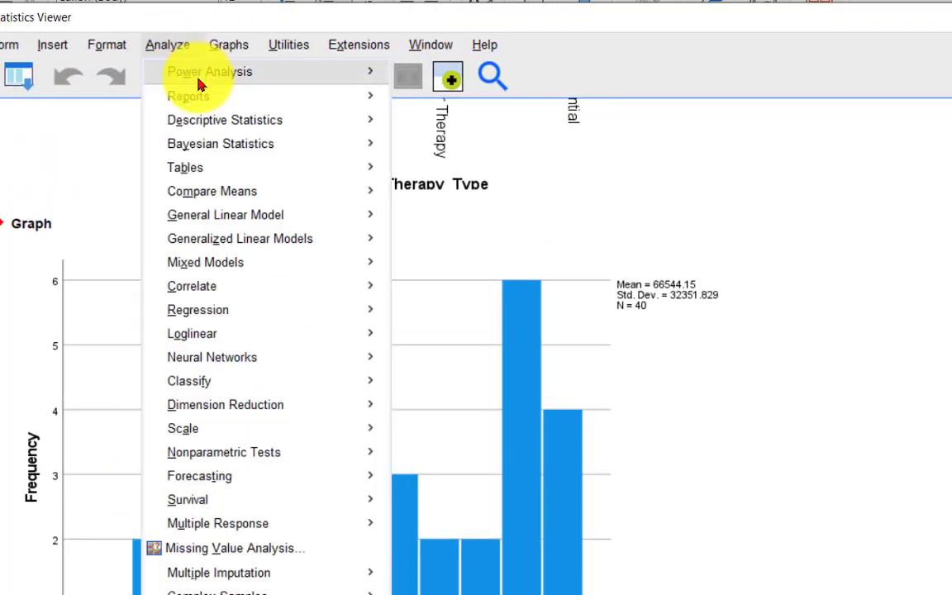
mouse_move(285, 123)
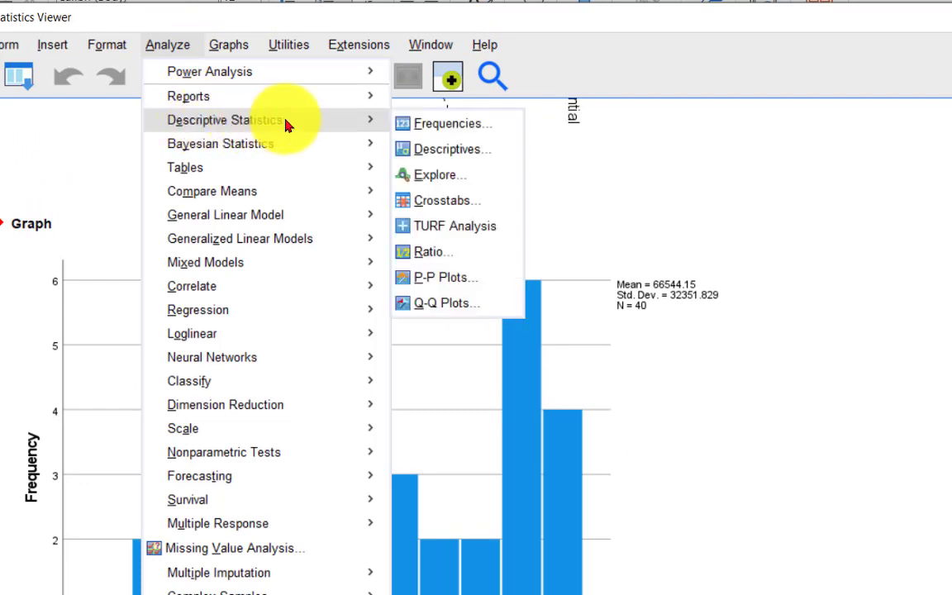
left_click(425, 175)
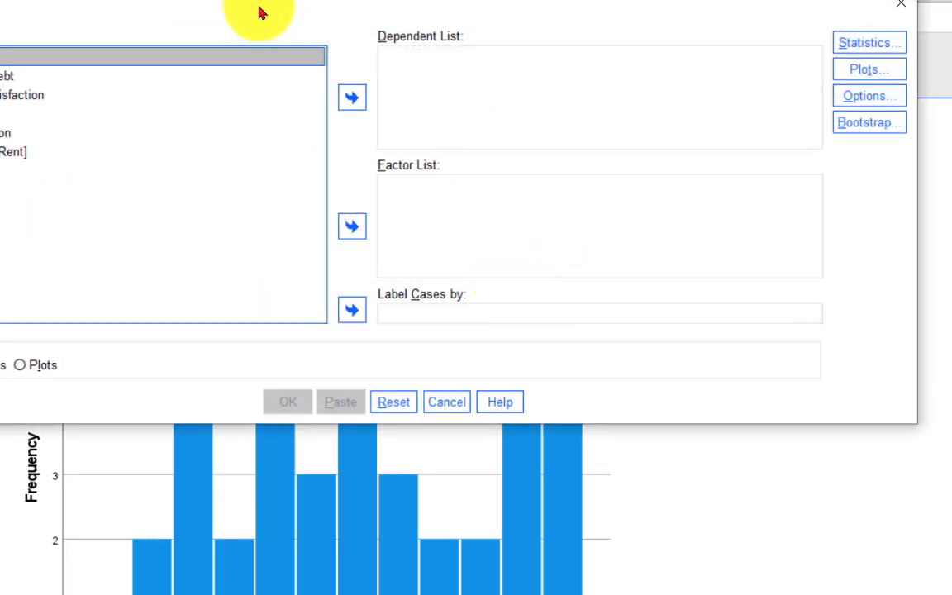
left_click_drag(259, 12, 381, 24)
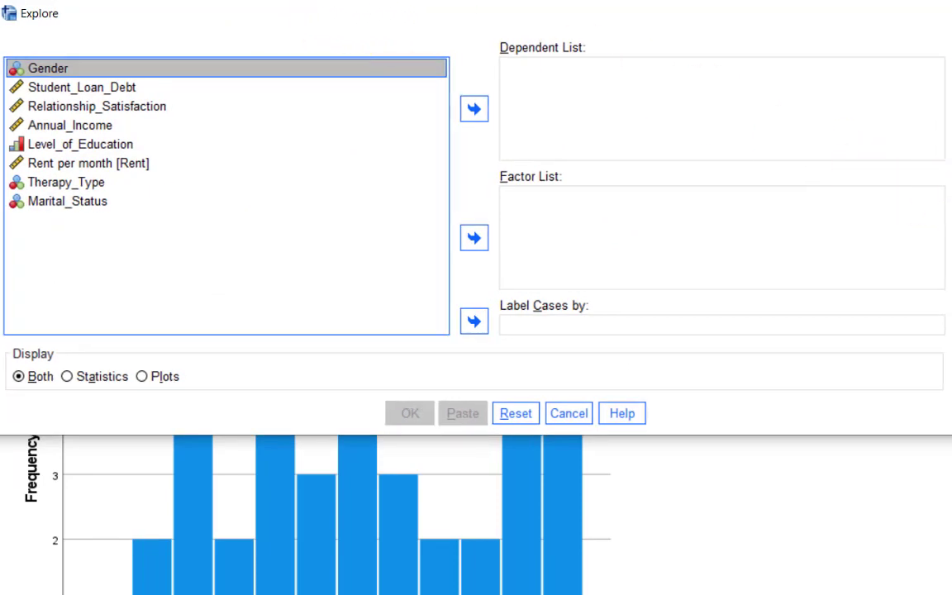
left_click_drag(950, 182, 902, 166)
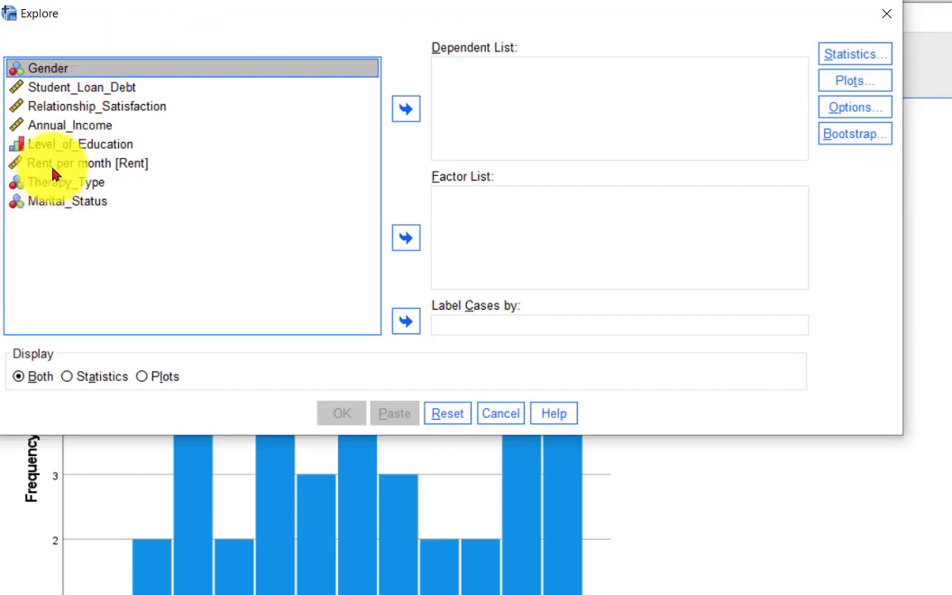
left_click(49, 89)
left_click(407, 106)
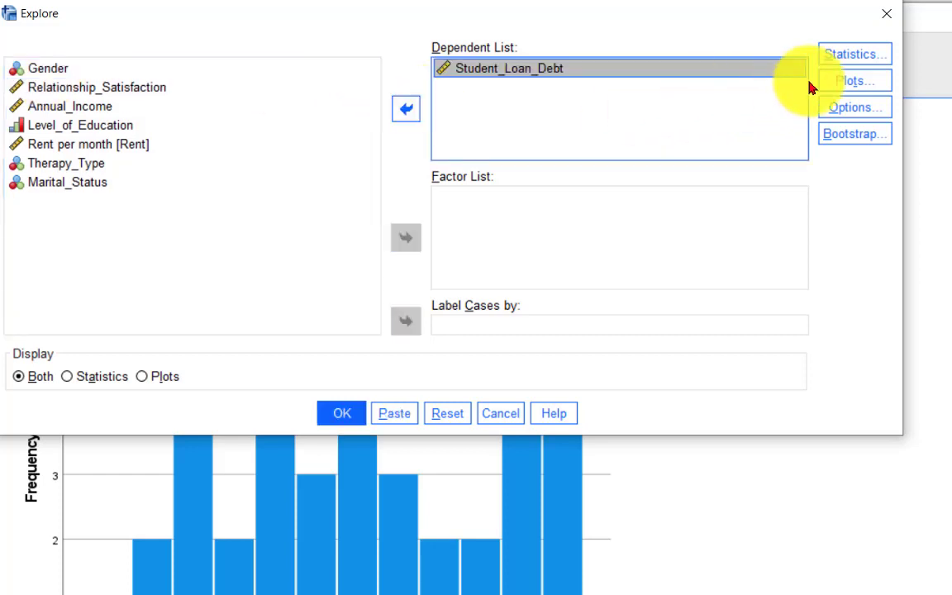
Step: Set the Explore plots to a histogram instead of stemming leaves, include normality plots with tests, and run the analysis
left_click(834, 83)
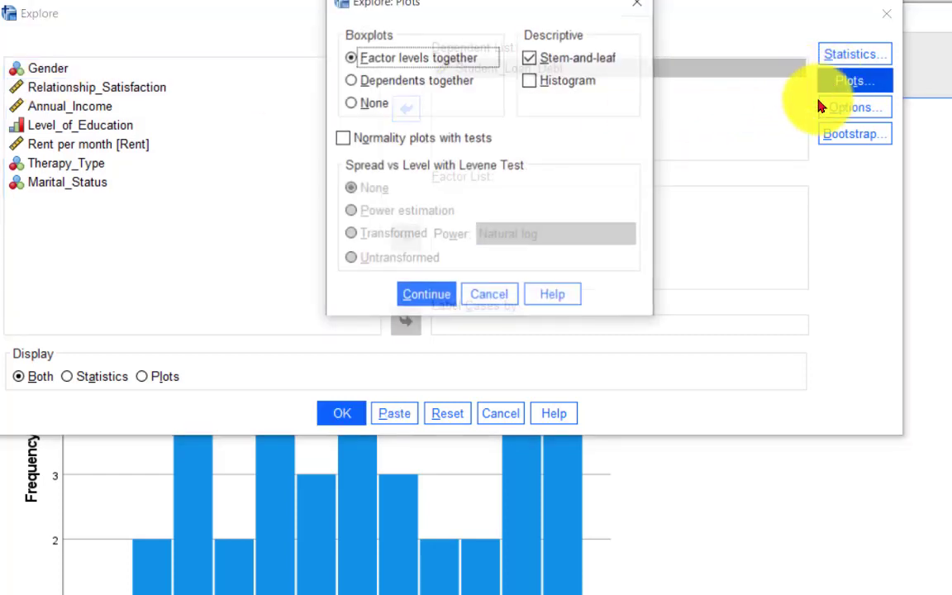
left_click(555, 79)
left_click(537, 59)
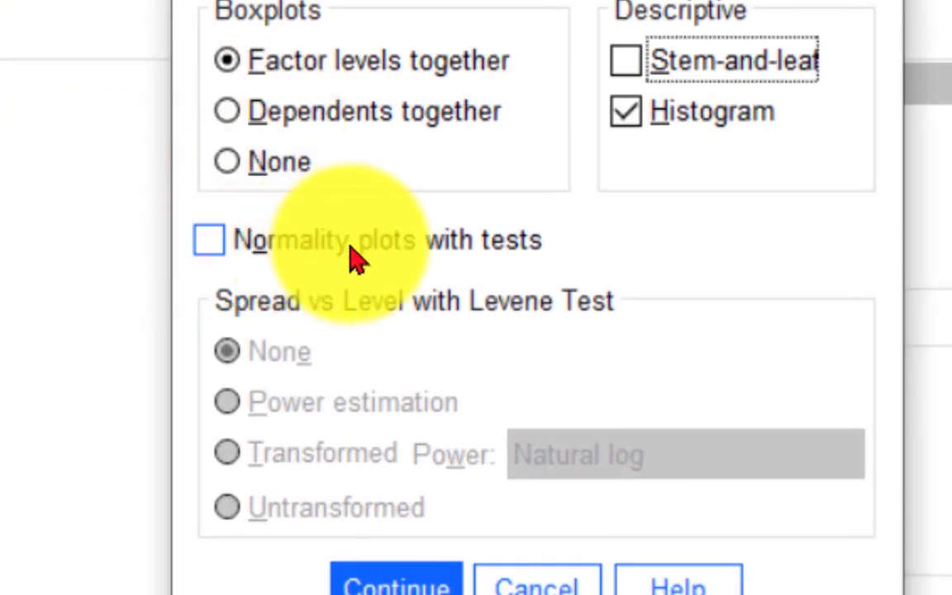
left_click(208, 242)
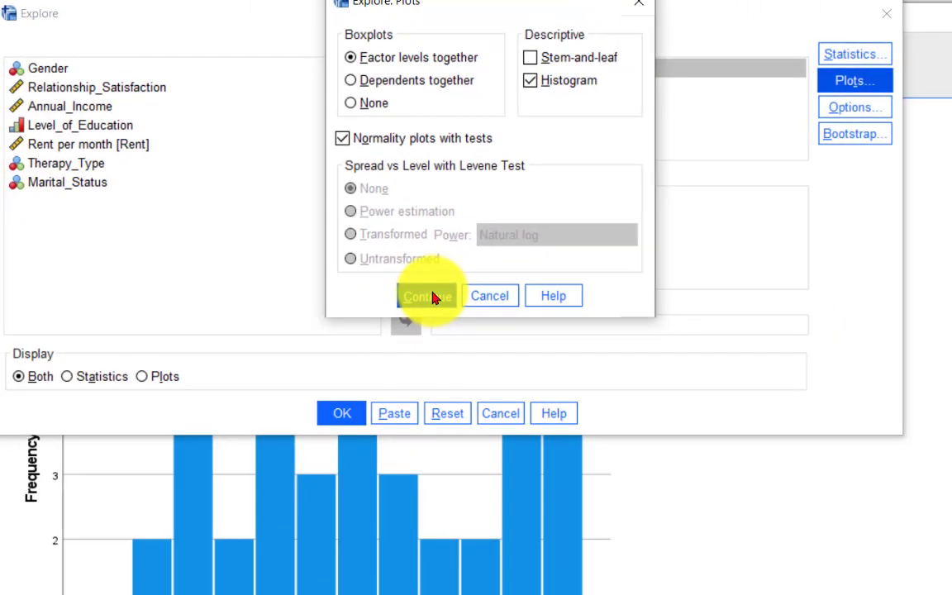
left_click(429, 296)
left_click(339, 415)
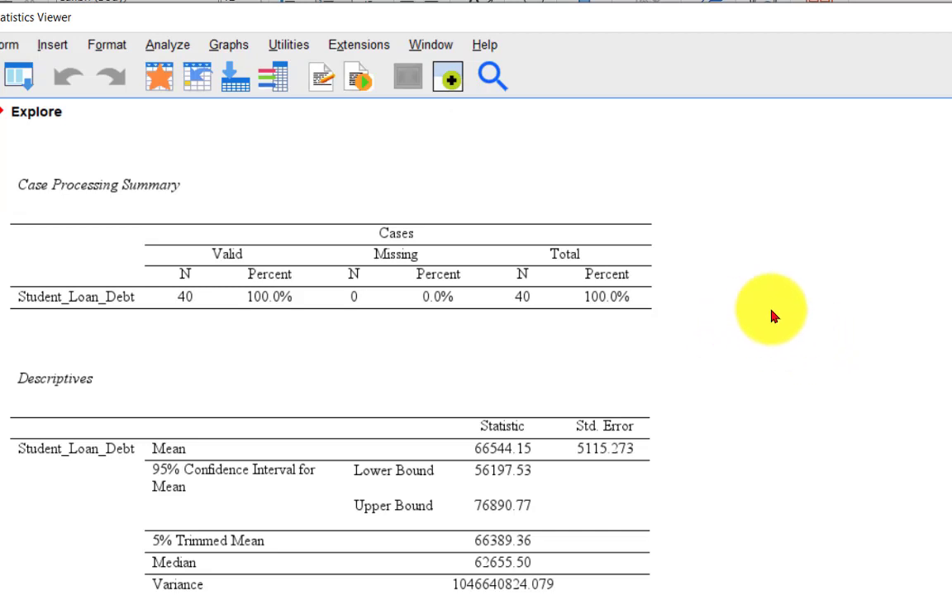
Step: Review the Explore output for Student_Loan_Debt, including the Descriptives table, the Tests of Normality and the histogram
scroll(800, 312, "down", 3)
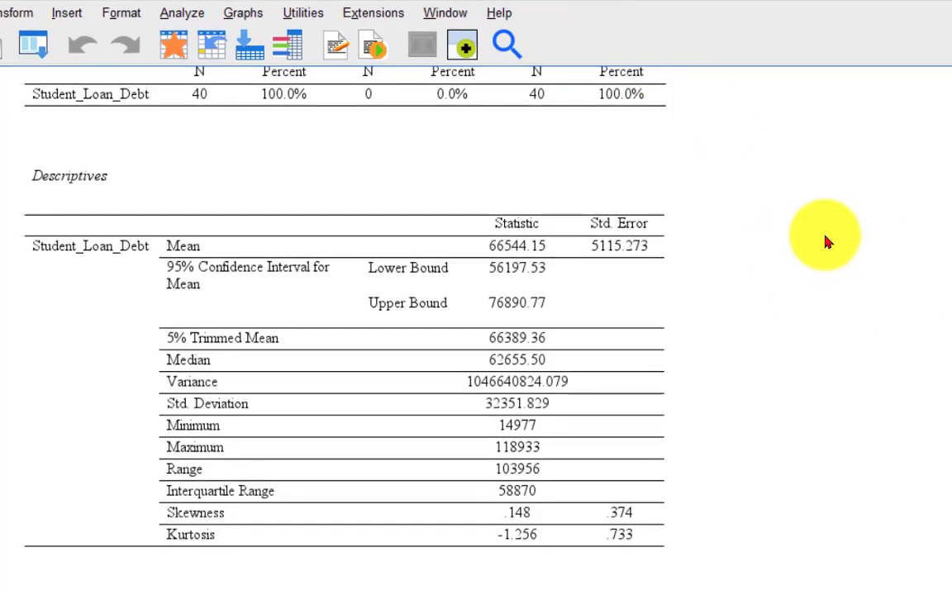
scroll(824, 240, "down", 2)
left_click(384, 153)
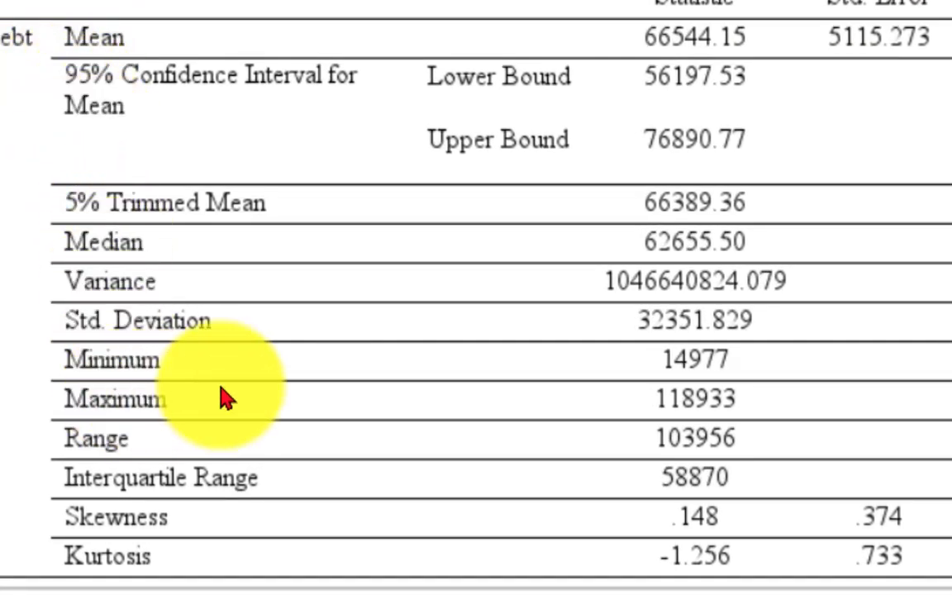
scroll(588, 191, "down", 4)
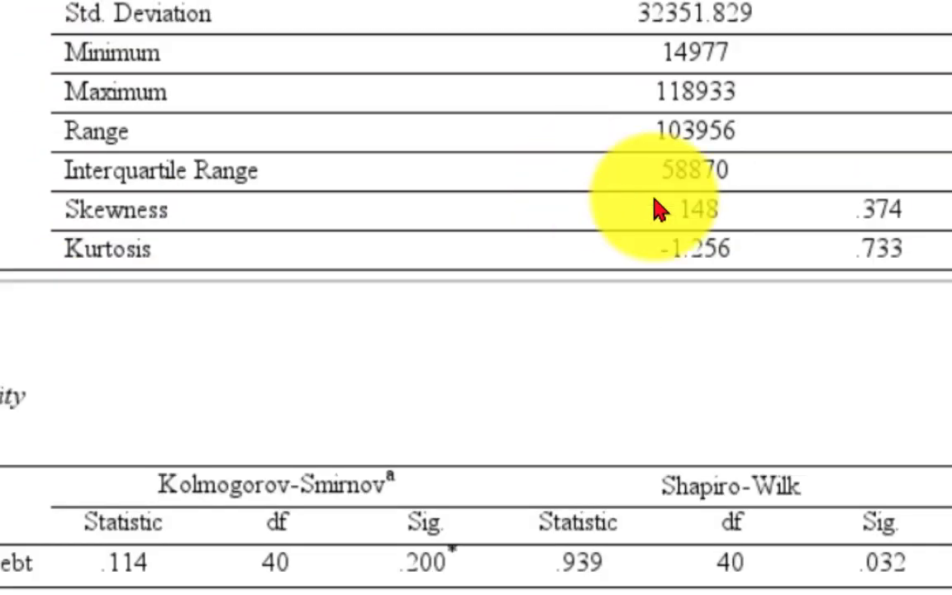
scroll(658, 208, "down", 4)
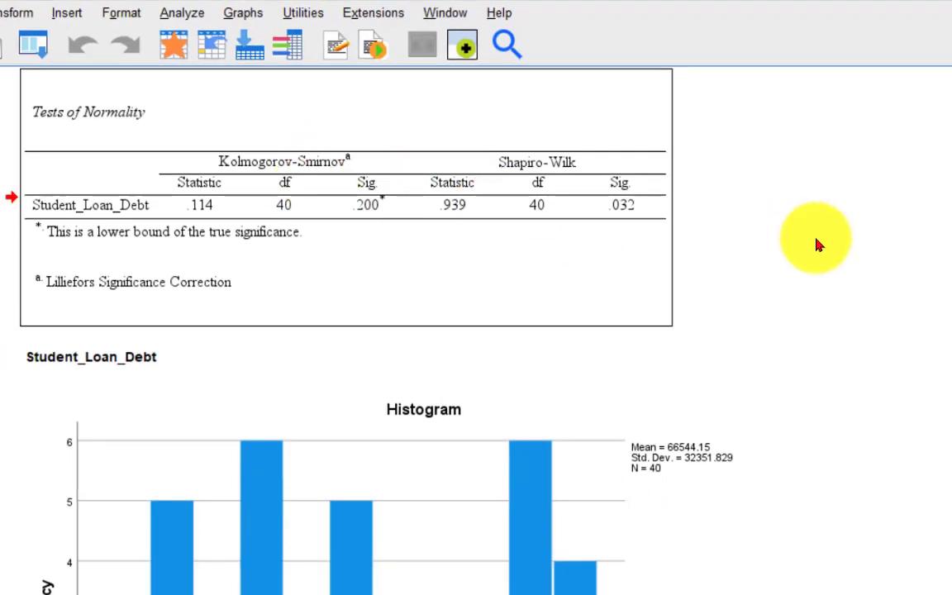
scroll(818, 245, "down", 4)
scroll(818, 244, "down", 2)
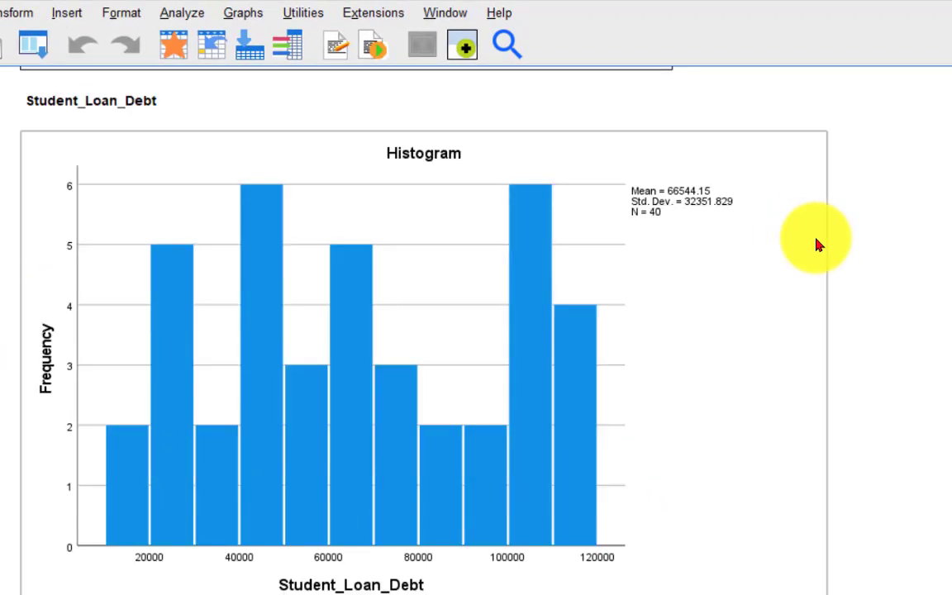
scroll(817, 244, "up", 4)
scroll(815, 244, "up", 2)
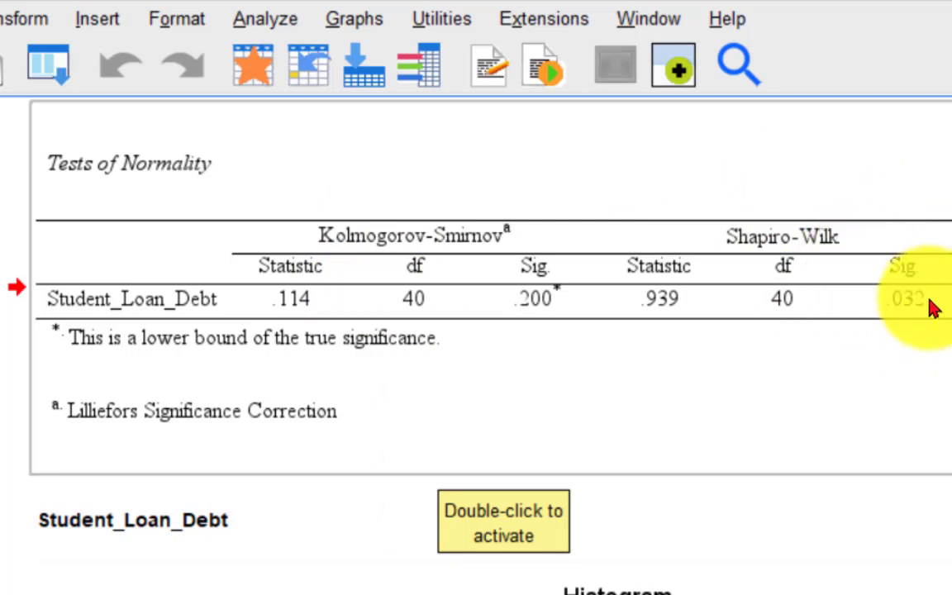
Step: Compare the Kolmogorov-Smirnov and Shapiro-Wilk significance values with the shape of the Student_Loan_Debt histogram
scroll(496, 331, "down", 6)
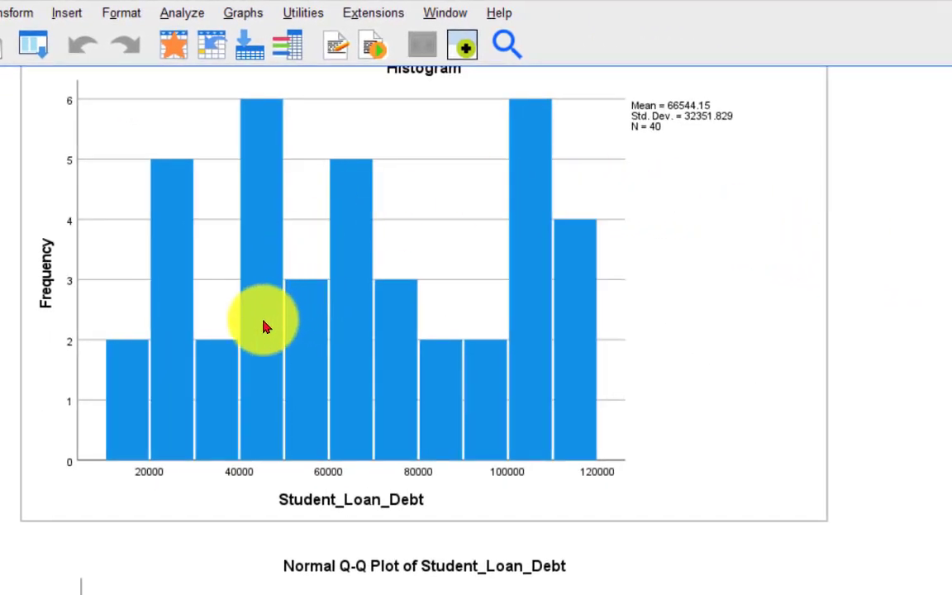
scroll(261, 327, "up", 5)
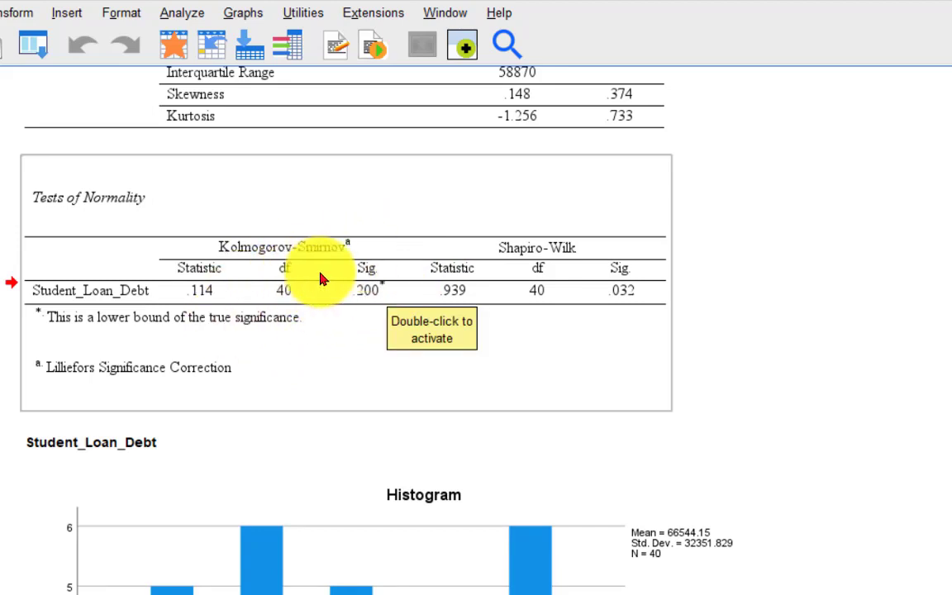
scroll(323, 272, "down", 1)
scroll(307, 219, "down", 1)
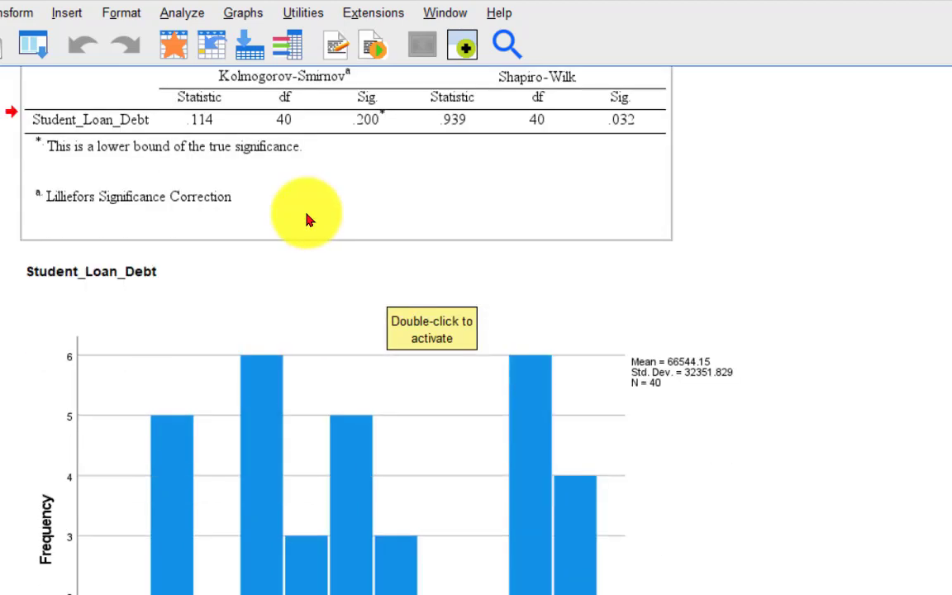
scroll(308, 265, "down", 2)
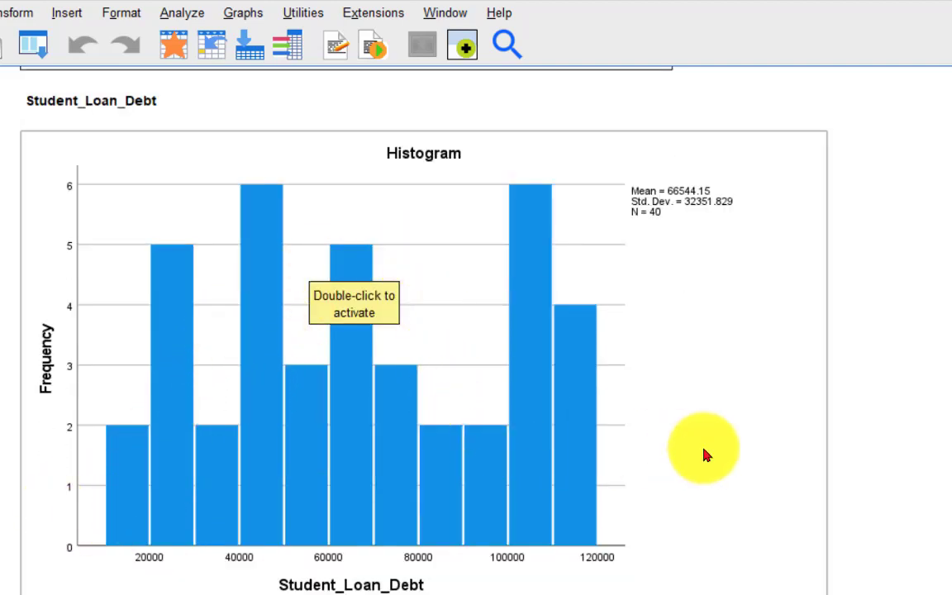
scroll(705, 450, "up", 3)
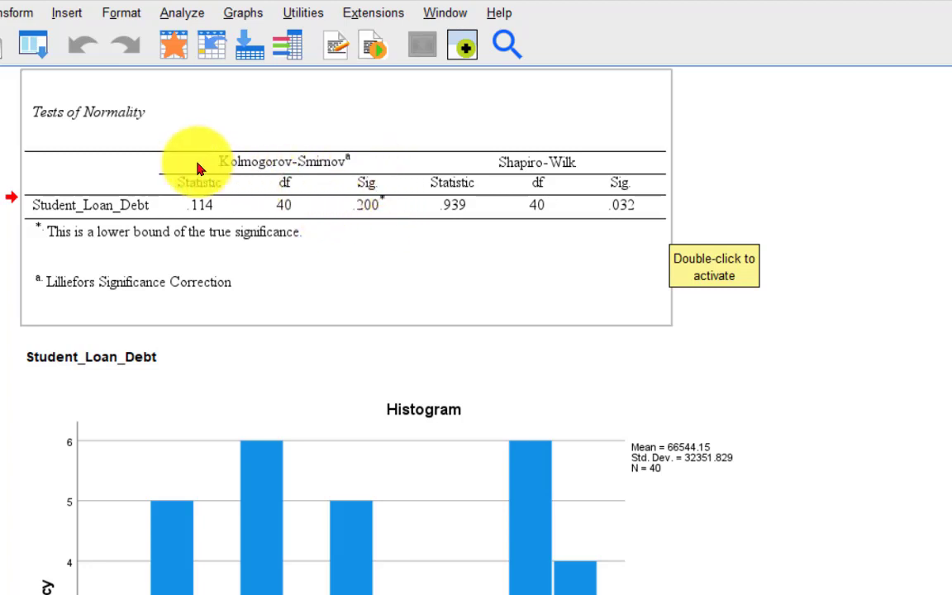
scroll(199, 168, "down", 3)
scroll(280, 352, "down", 3)
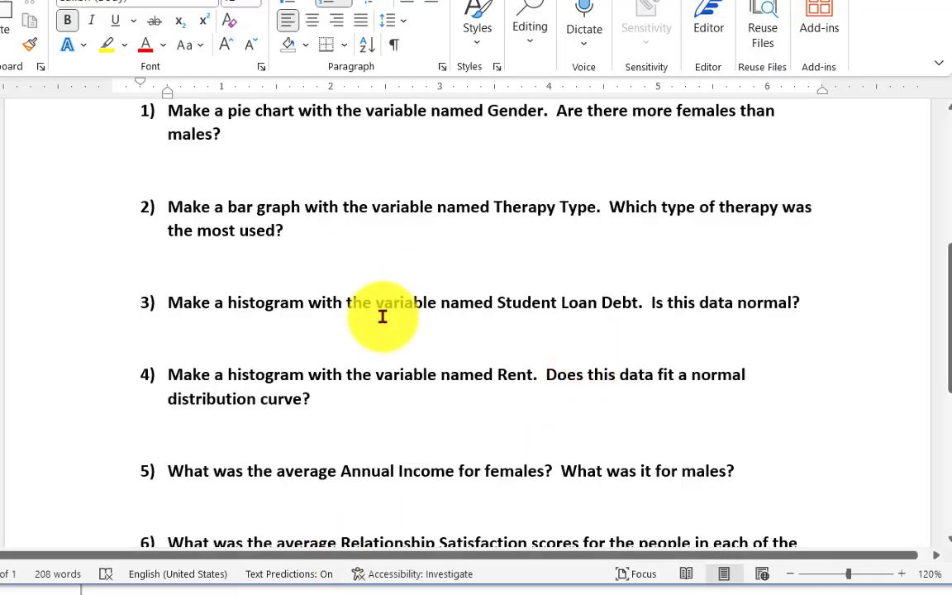
Step: Switch to the Word assignment and read question 4 about the Rent histogram and normal distribution
left_click_drag(248, 369, 542, 381)
left_click(341, 403)
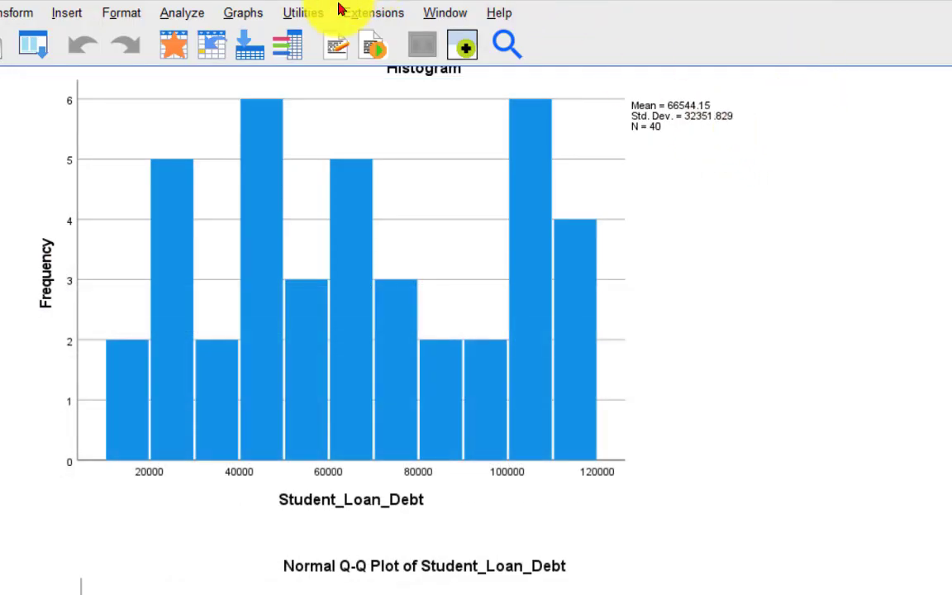
Step: Switch to the SPSS output viewer and generate a legacy-dialog histogram of Rent per month in place of Student_Loan_Debt, without a normal curve
left_click(242, 14)
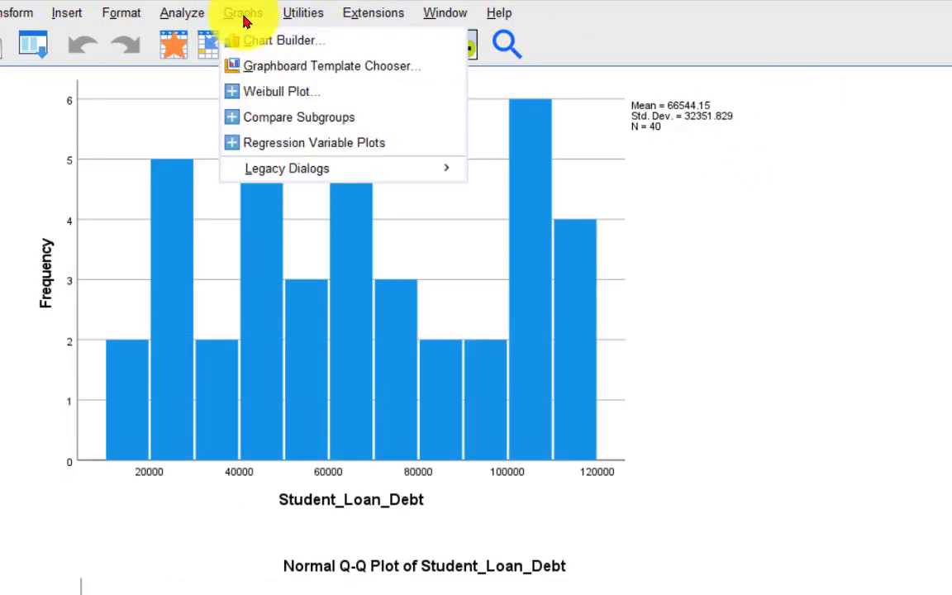
mouse_move(249, 167)
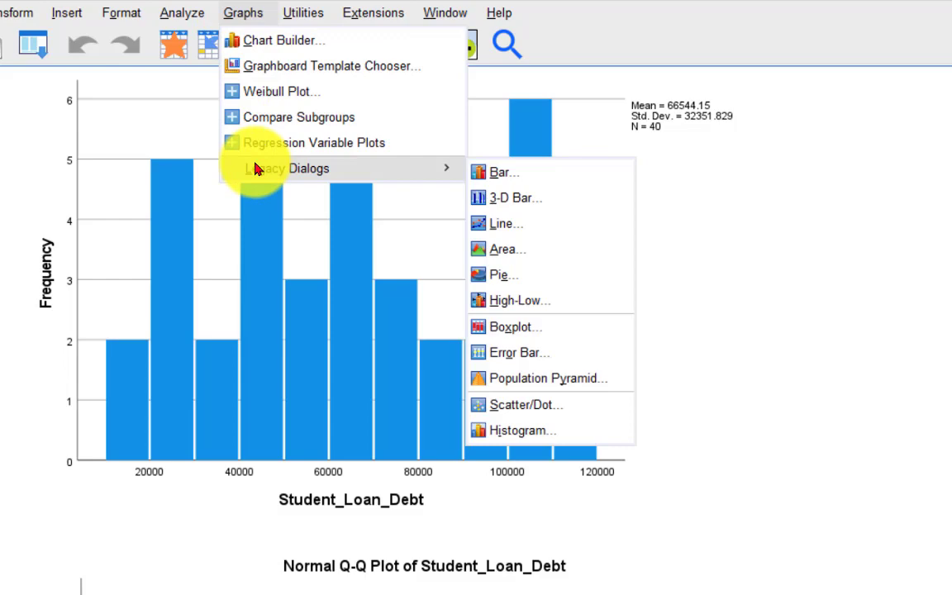
left_click(517, 433)
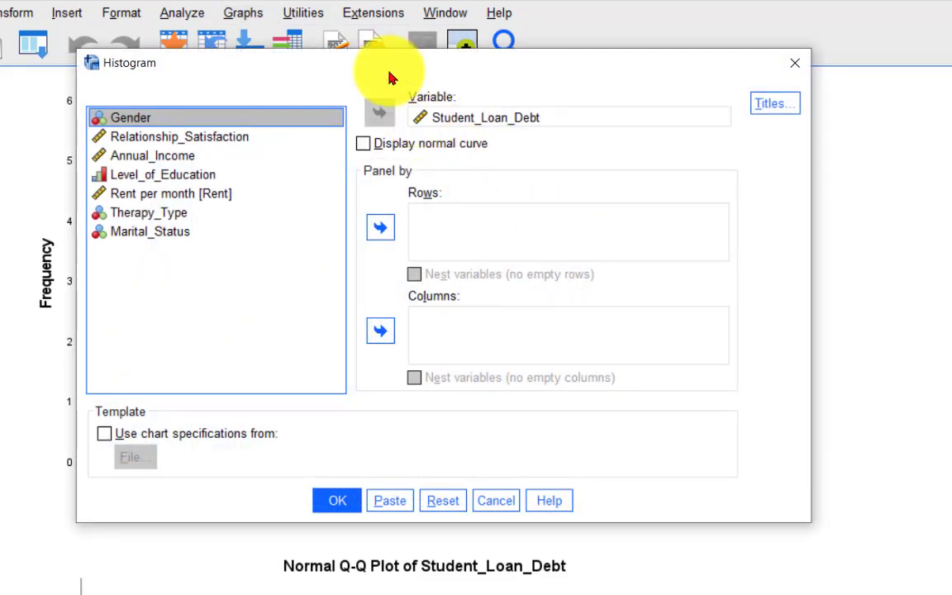
left_click_drag(388, 71, 377, 95)
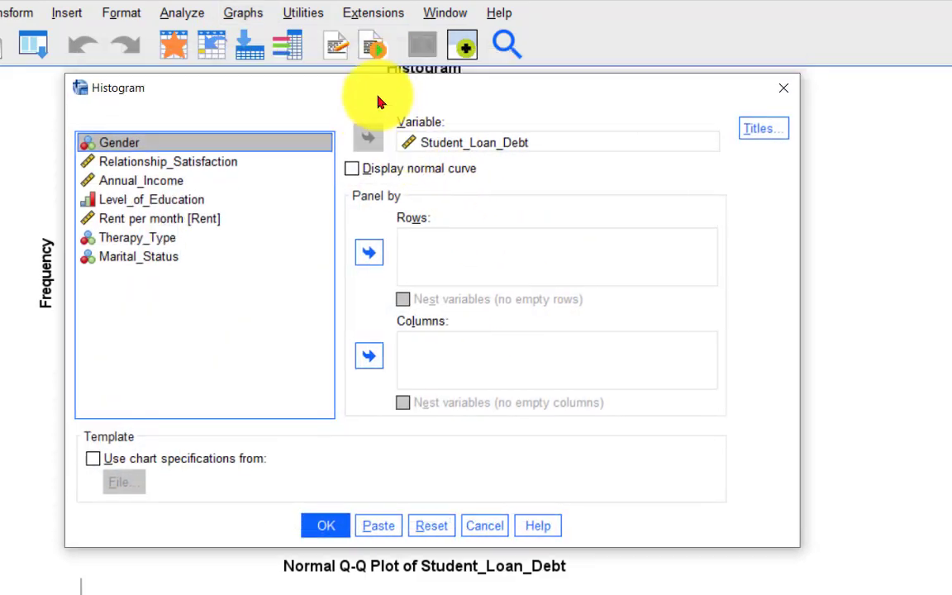
left_click(468, 142)
left_click(368, 137)
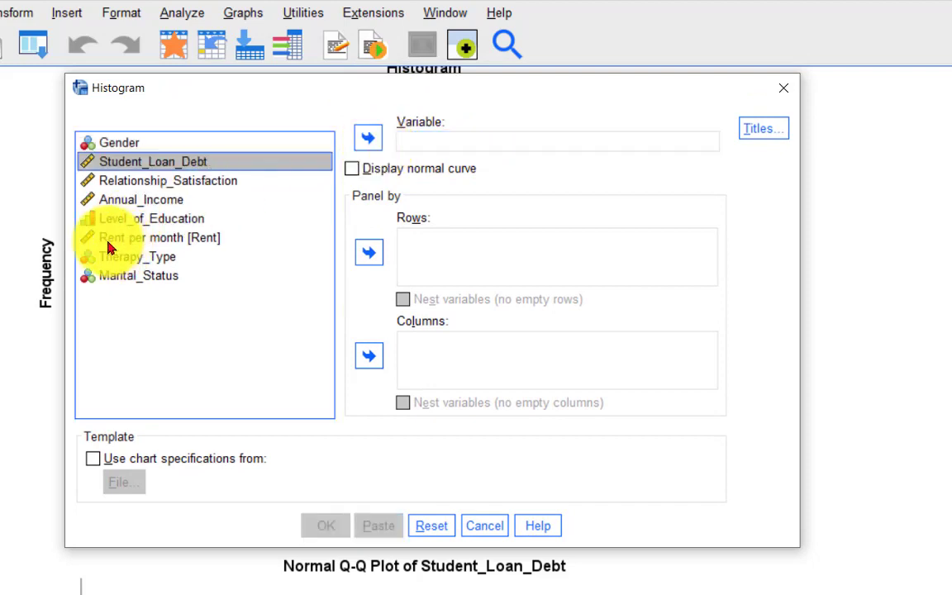
left_click(105, 240)
left_click(369, 139)
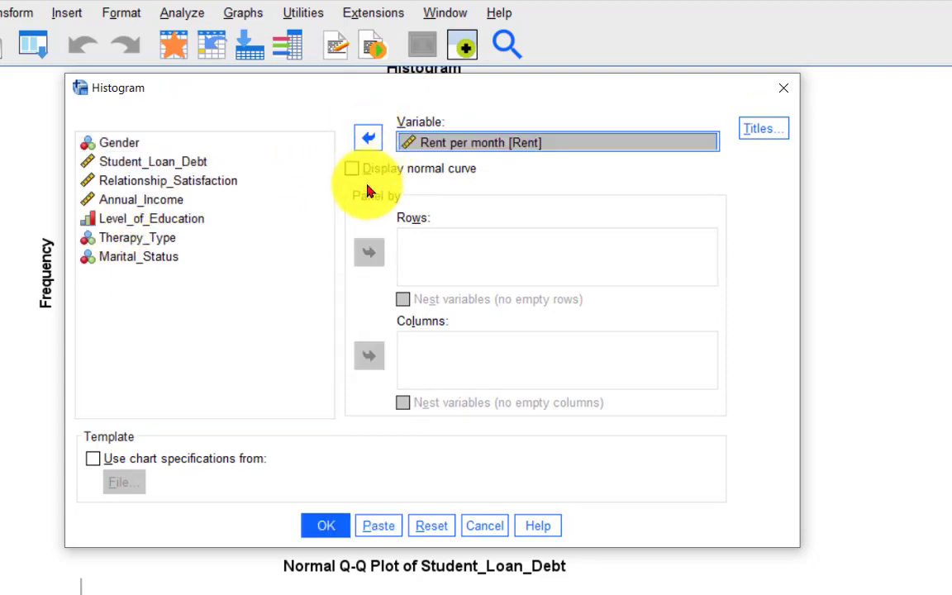
left_click(331, 525)
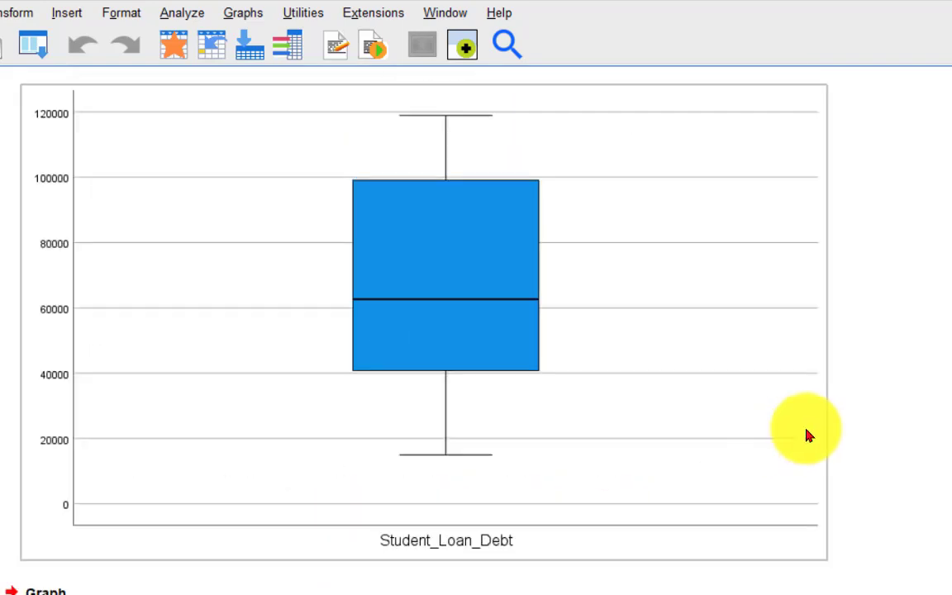
scroll(923, 369, "down", 3)
scroll(921, 368, "down", 3)
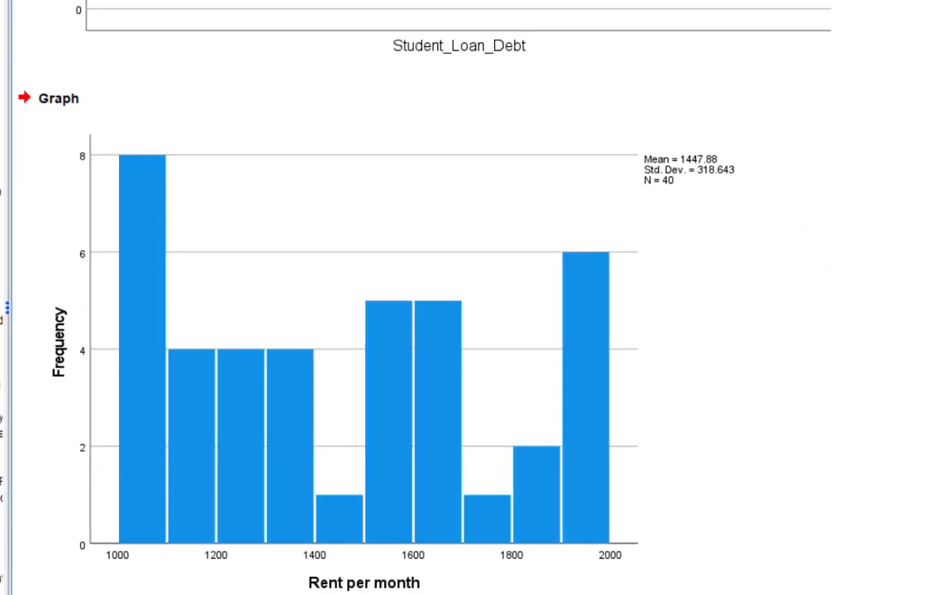
Step: Open the Explore analysis and replace Student_Loan_Debt with Rent per month in the dependent list
left_click(610, 383)
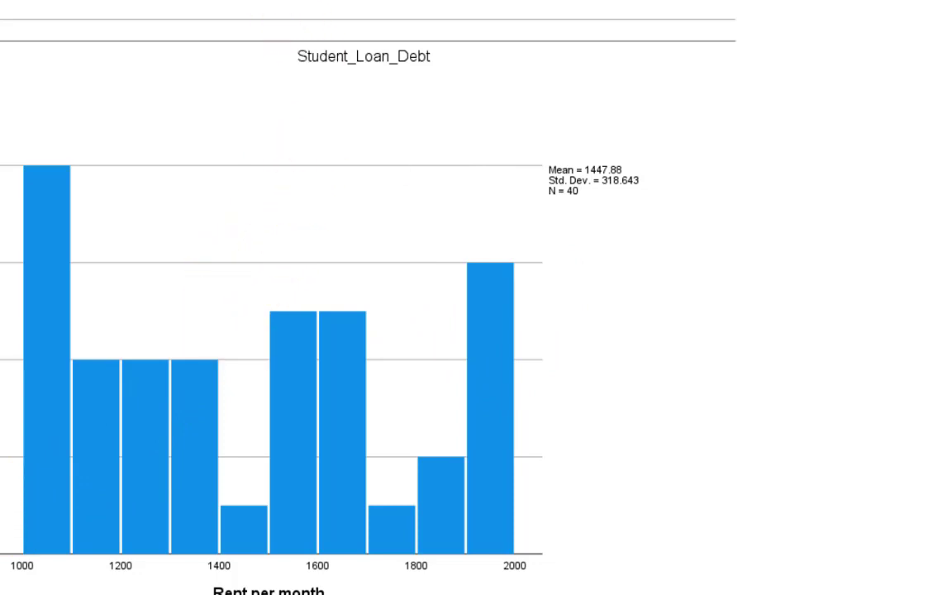
left_click(141, 37)
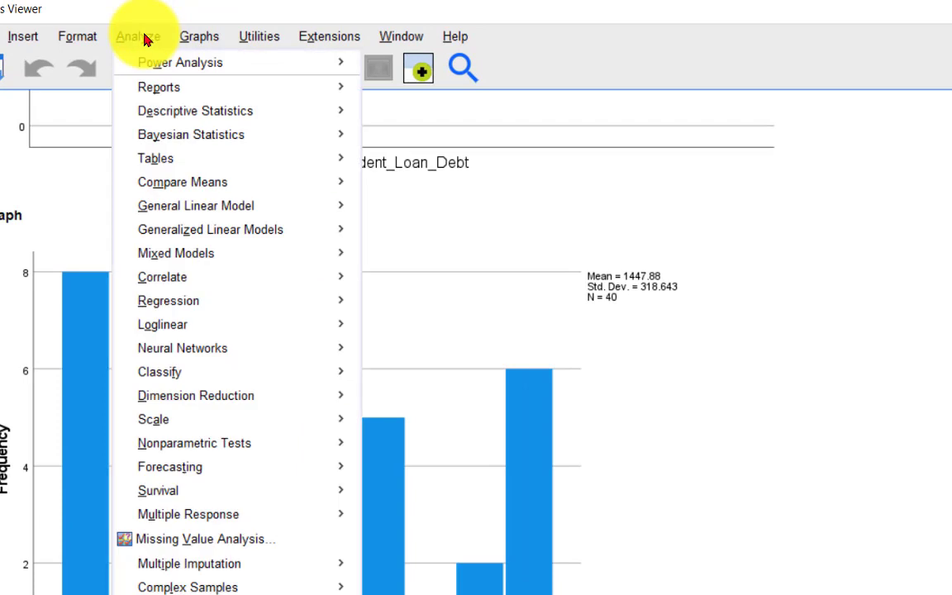
mouse_move(163, 112)
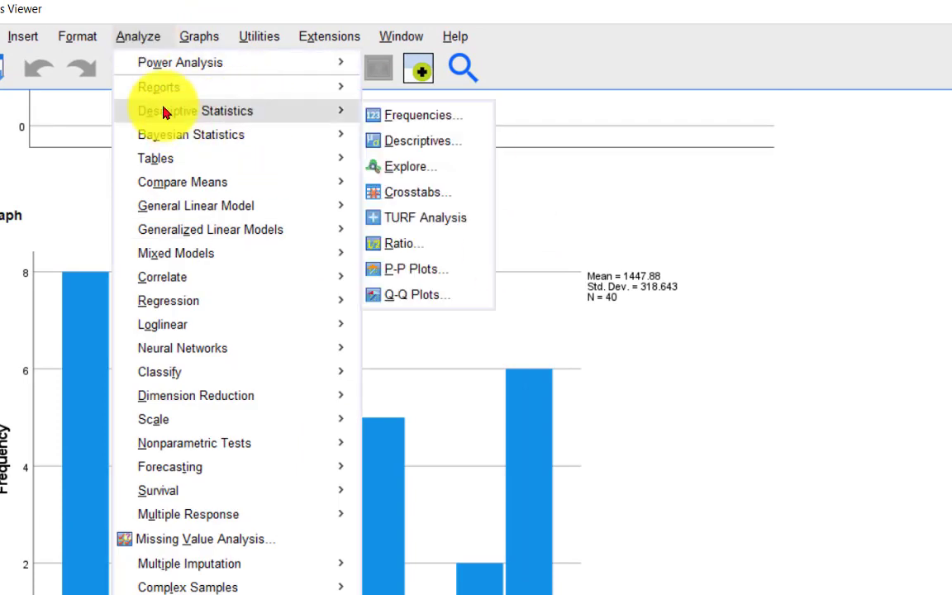
left_click(392, 175)
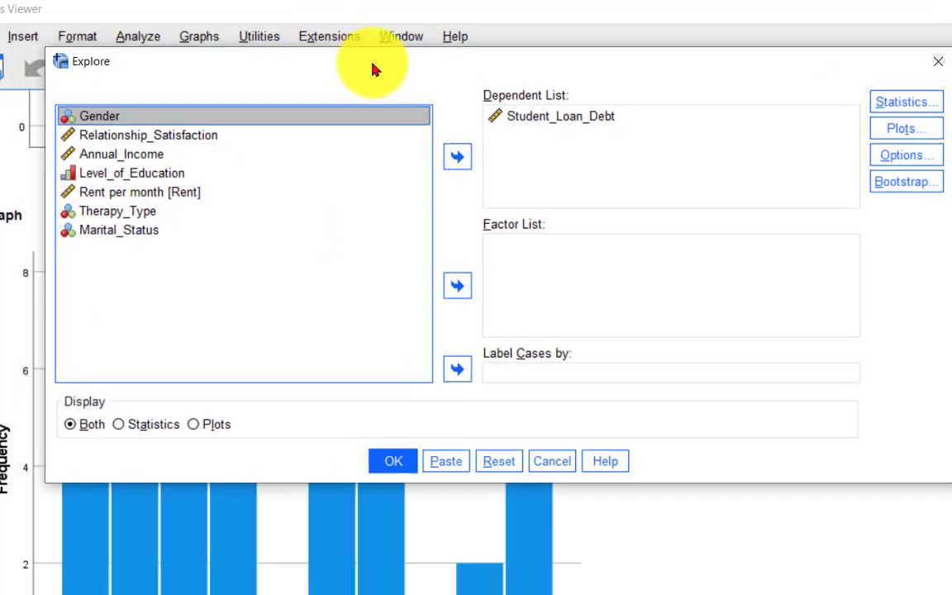
left_click_drag(373, 69, 396, 69)
left_click(531, 117)
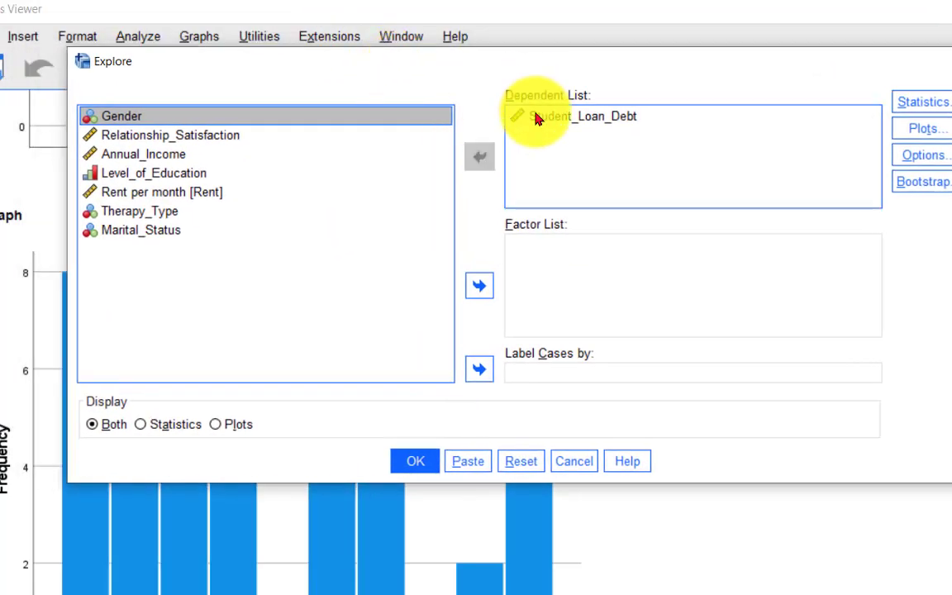
left_click(479, 156)
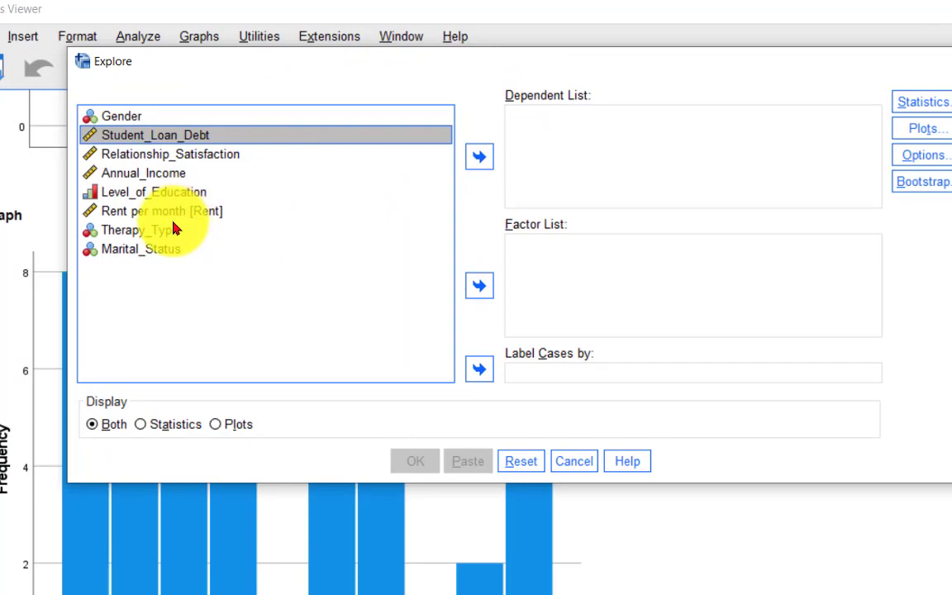
left_click(139, 211)
left_click(479, 156)
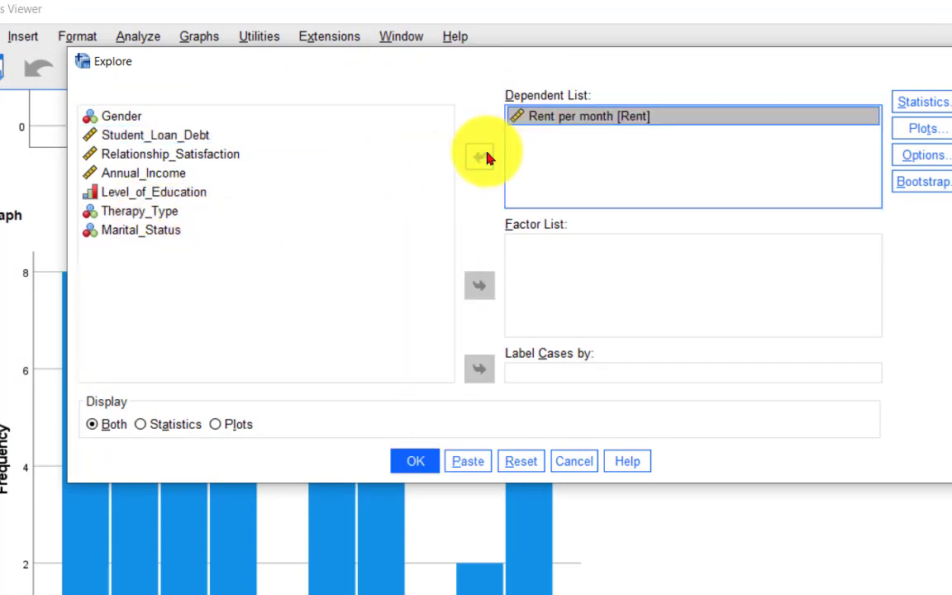
Step: Check the Explore plot options for histogram and normality plots with tests, and run the analysis on Rent per month
left_click_drag(608, 56, 525, 53)
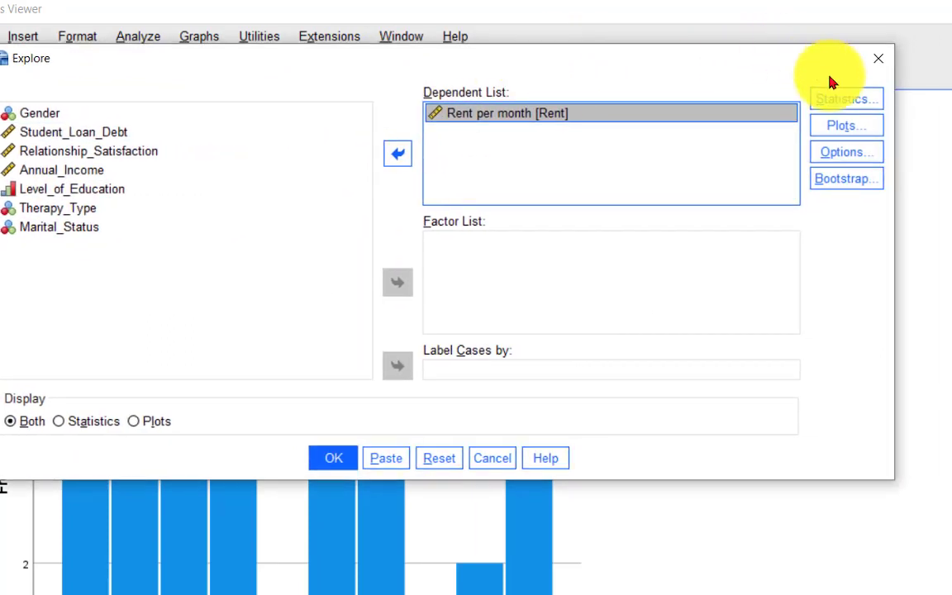
left_click(851, 126)
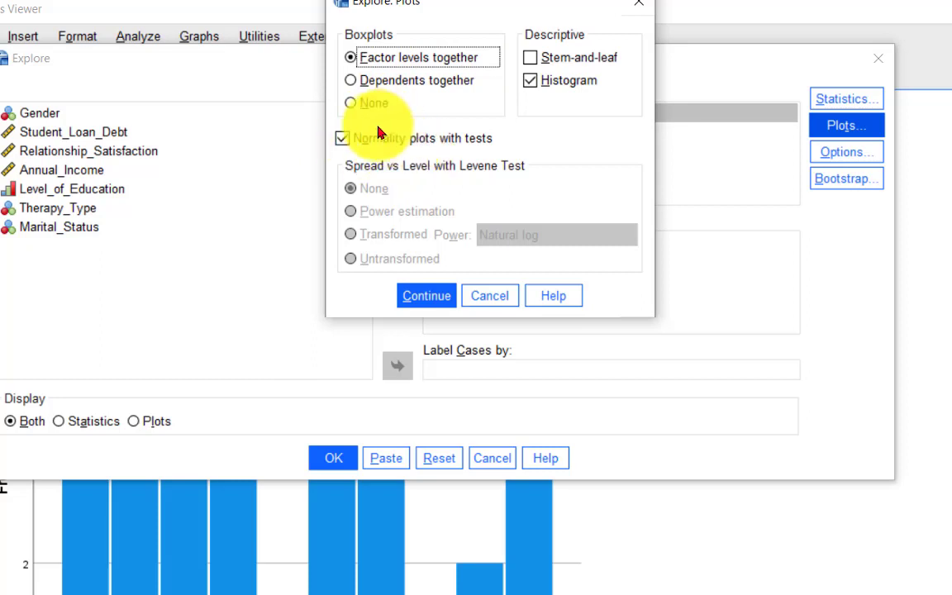
left_click(424, 299)
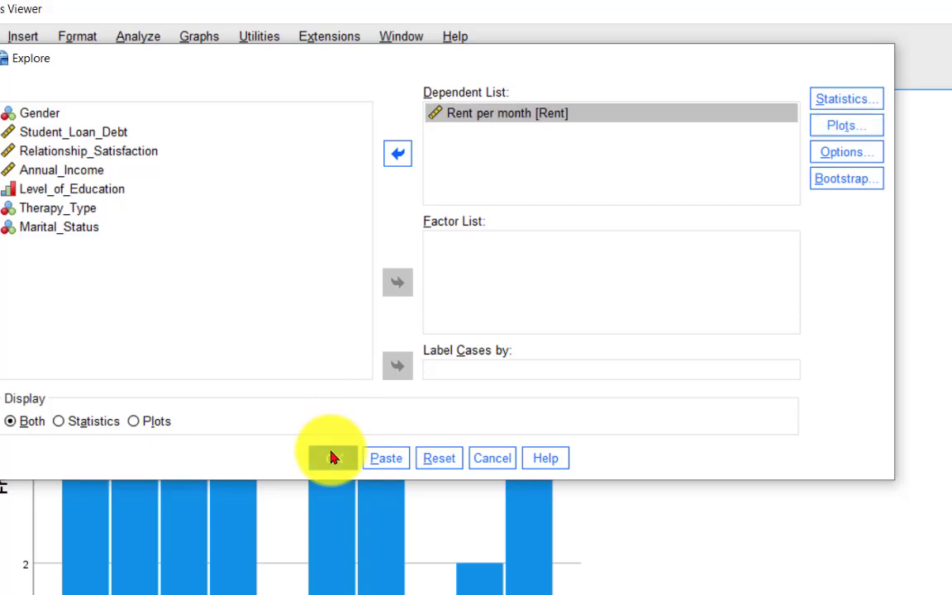
left_click(332, 458)
Step: Review the Explore output for Rent per month, comparing the Kolmogorov-Smirnov and Shapiro-Wilk significance with the histogram
scroll(739, 355, "down", 10)
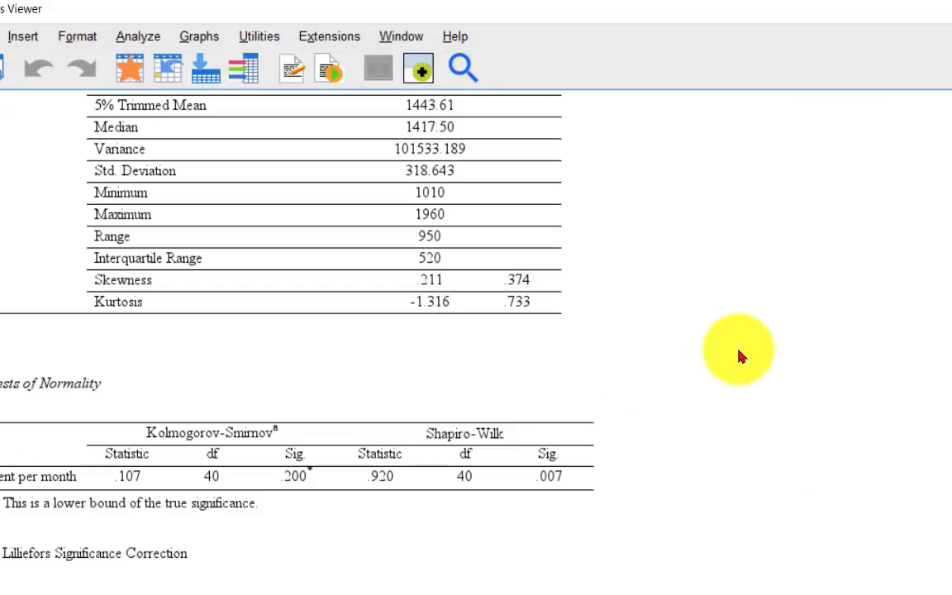
left_click(277, 353)
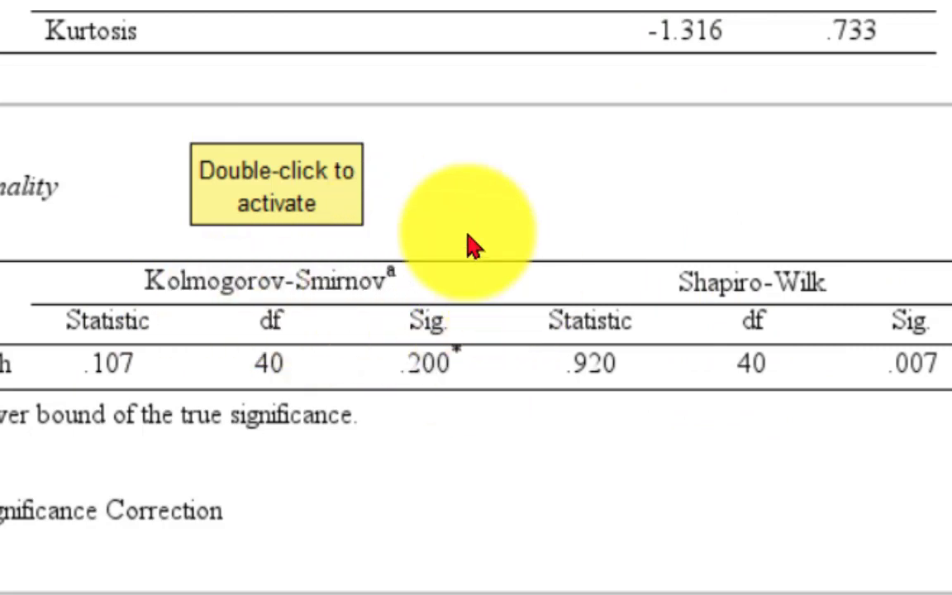
scroll(472, 245, "down", 10)
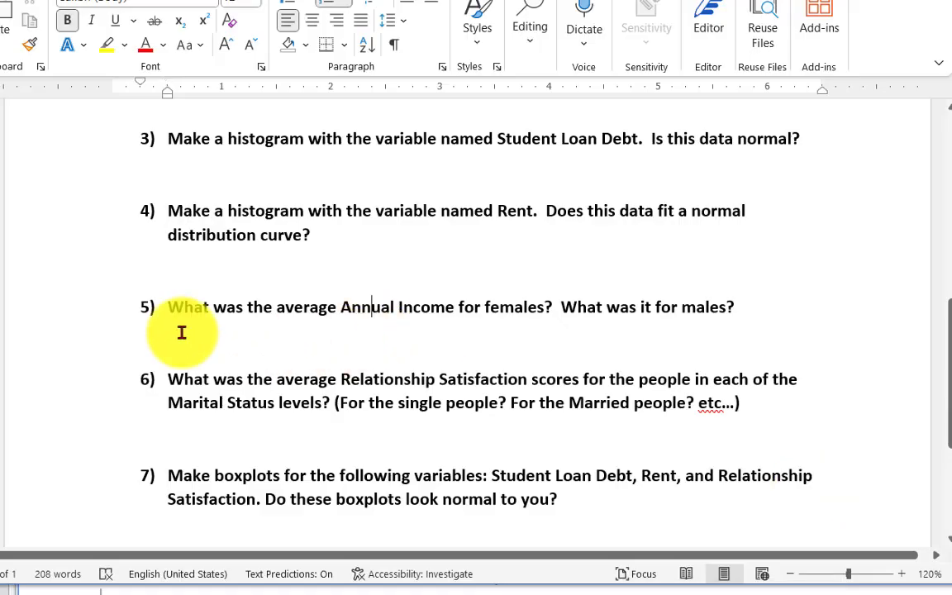
Step: Switch to the Word assignment and read question 5 about the average Annual Income for females and males
left_click_drag(168, 309, 210, 309)
left_click_drag(284, 318, 722, 314)
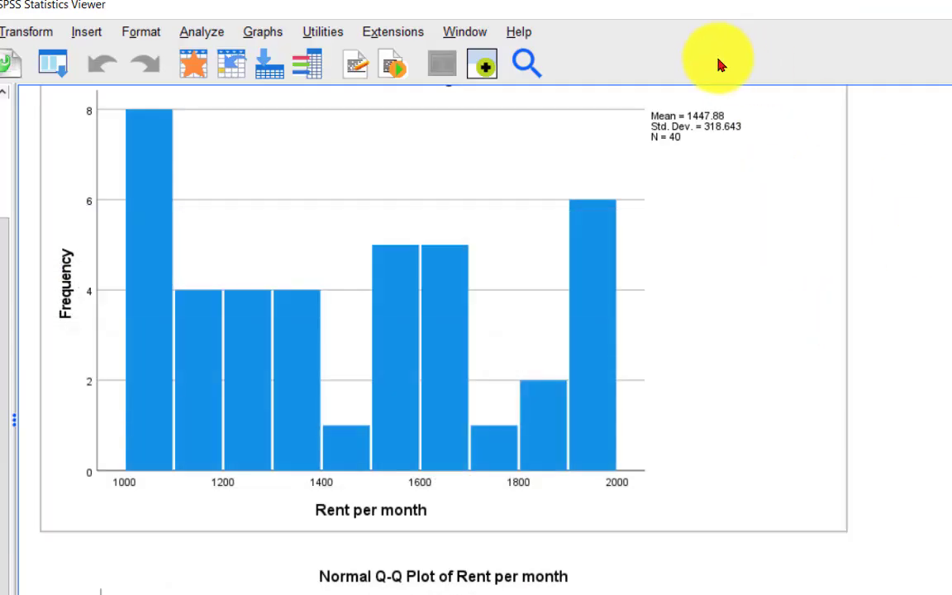
Step: Switch to the SPSS output viewer and replace Rent per month with Annual_Income in the dependent list of the Explore analysis
left_click(202, 33)
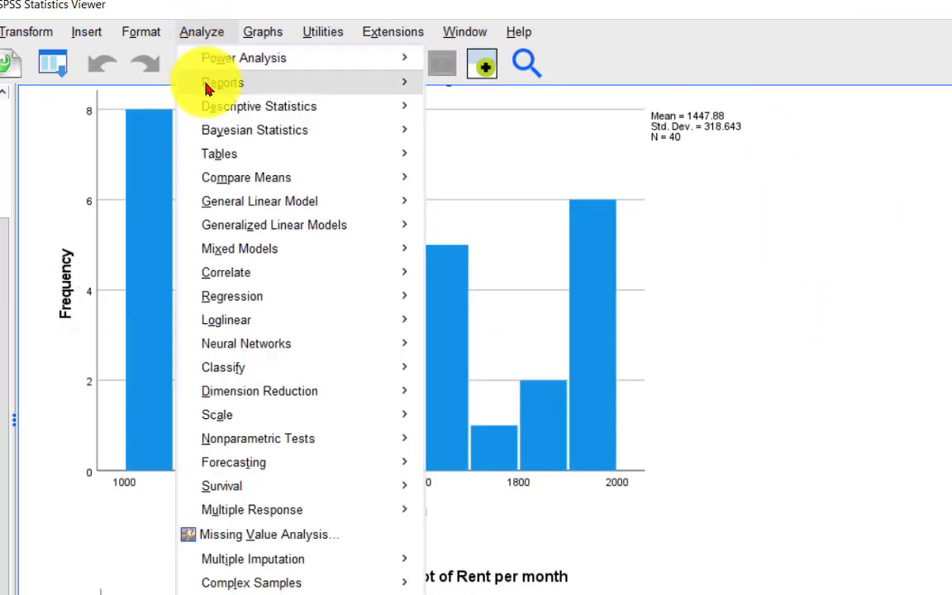
mouse_move(215, 107)
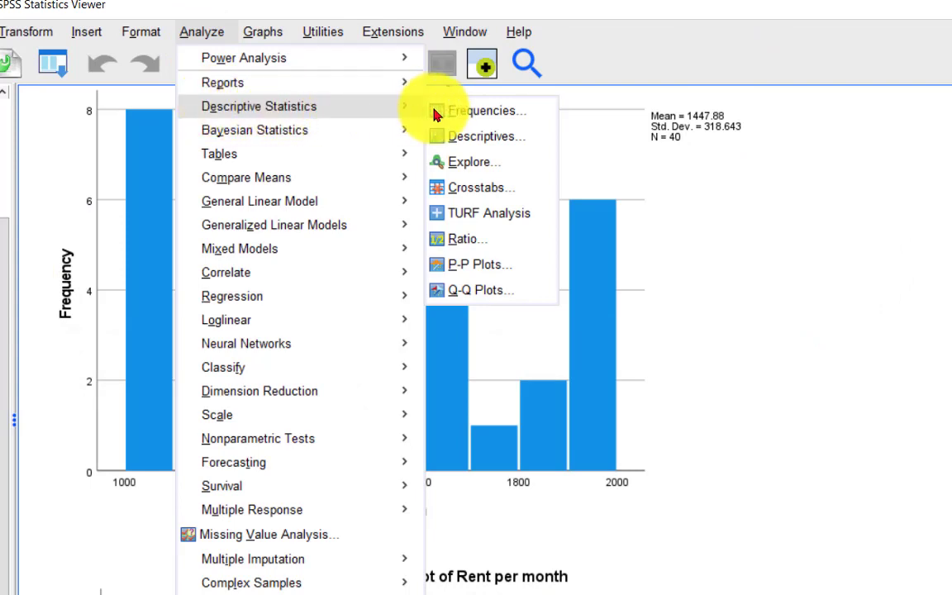
left_click(465, 163)
left_click_drag(314, 57, 450, 104)
left_click(610, 163)
left_click(531, 199)
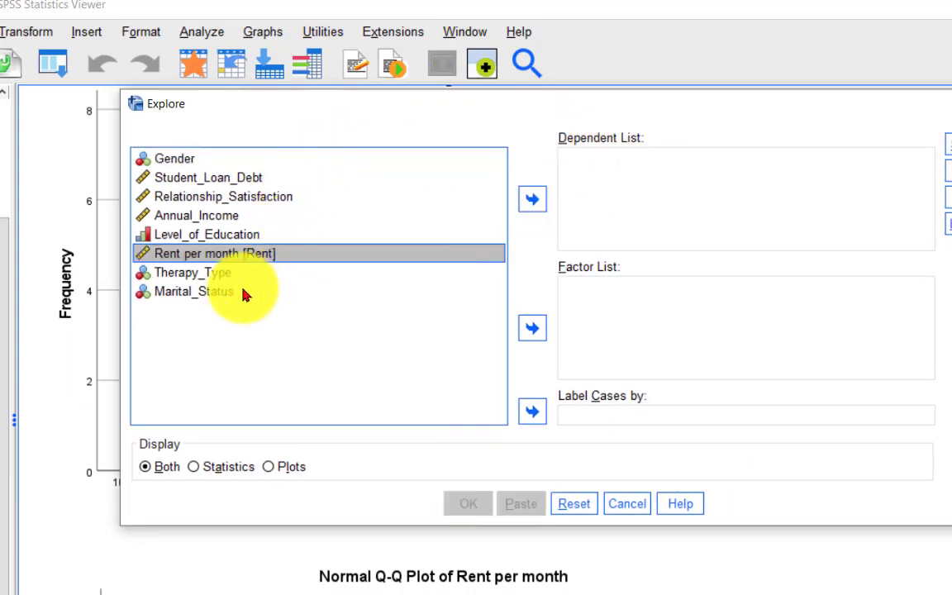
left_click(200, 215)
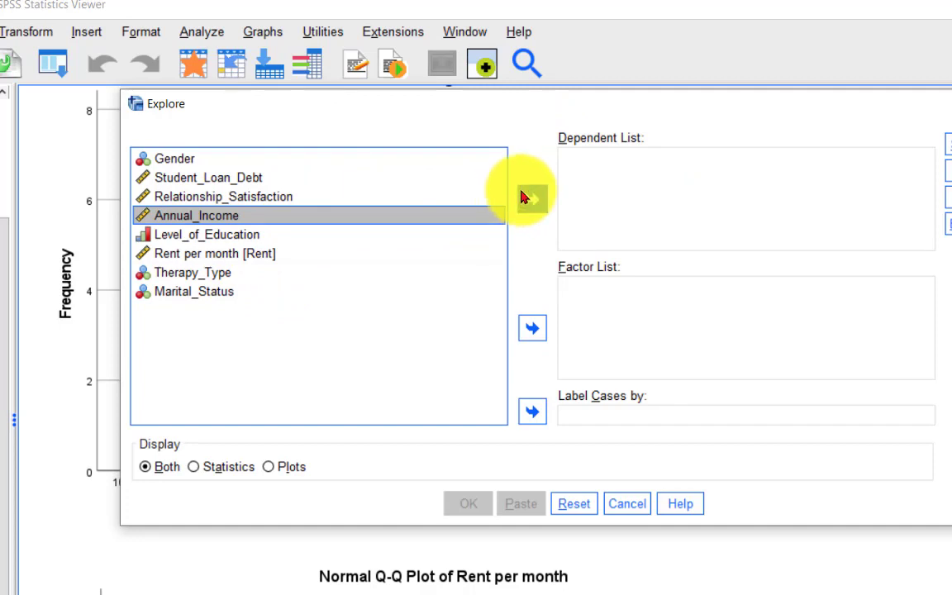
left_click(531, 198)
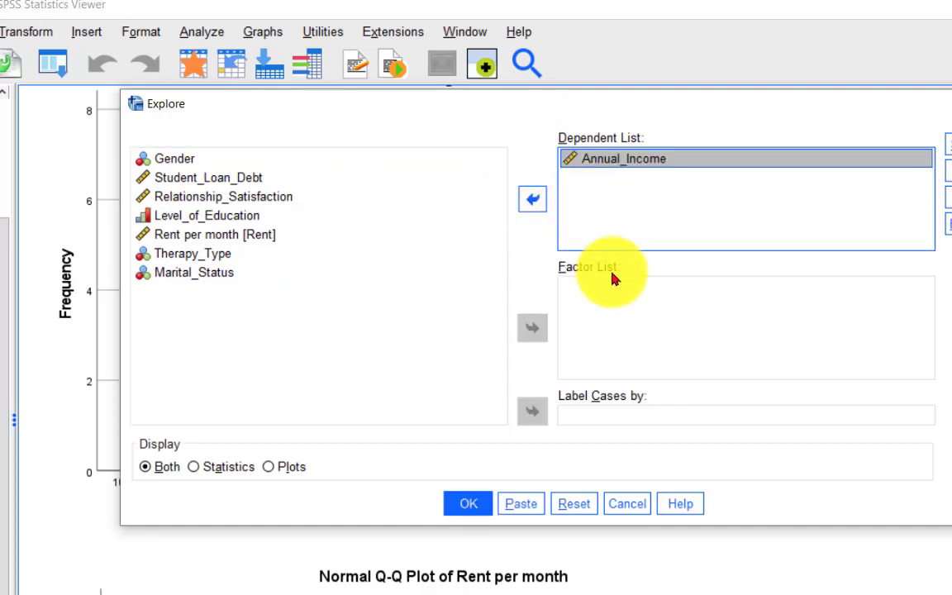
Step: Add Gender as the factor and run the Explore analysis of Annual_Income
left_click(182, 159)
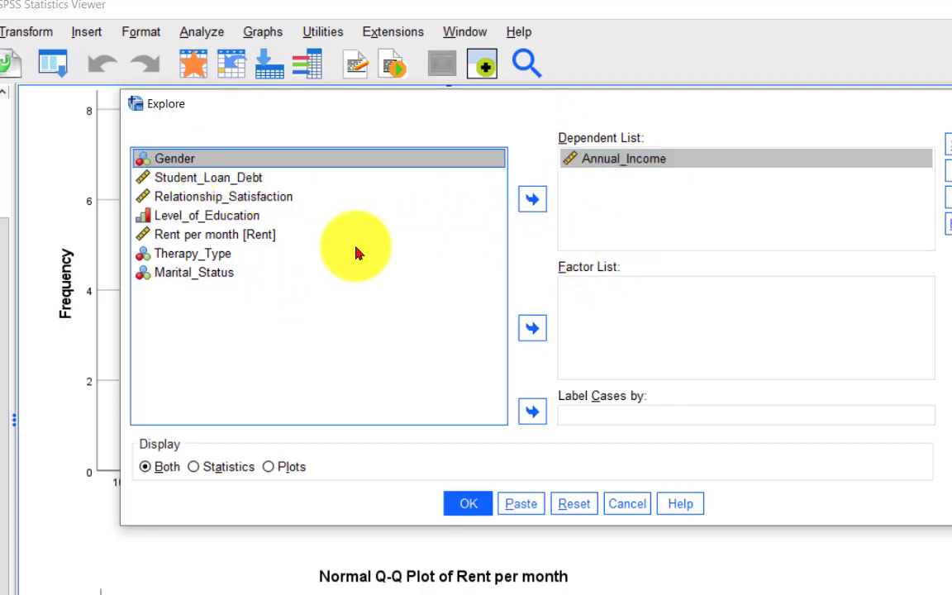
left_click(532, 328)
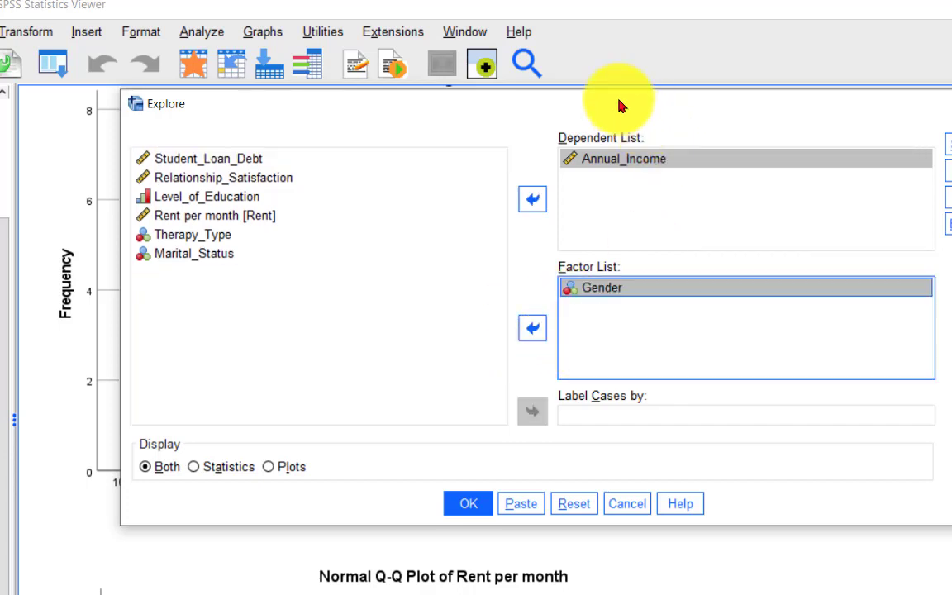
left_click_drag(622, 106, 525, 73)
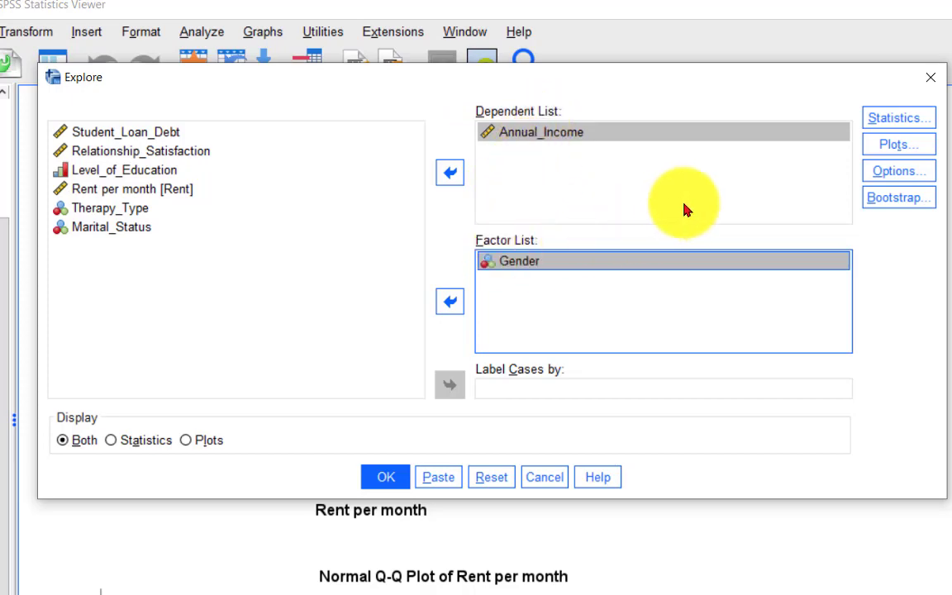
left_click(401, 477)
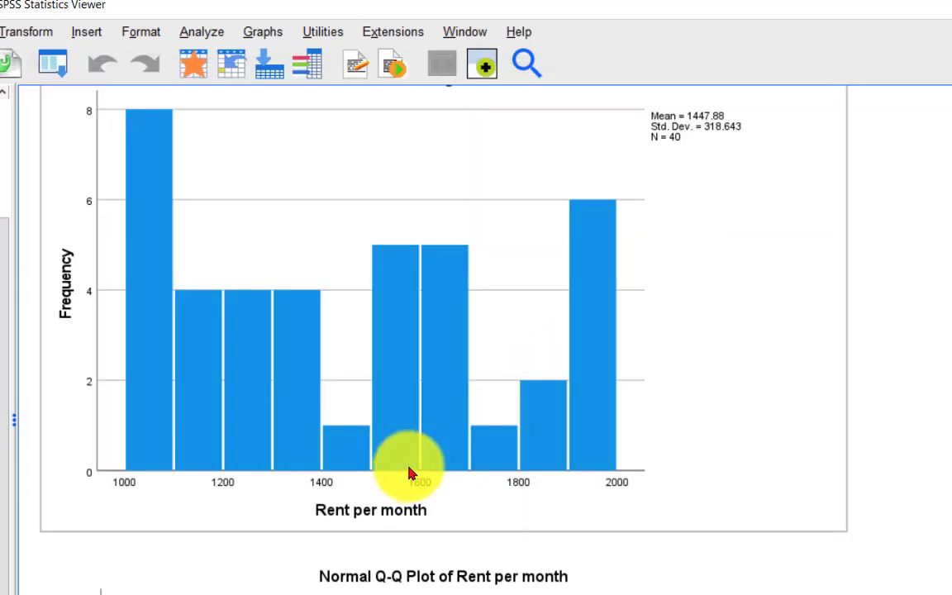
Step: Find the mean Annual_Income for females and for males in the Descriptives table
scroll(948, 361, "down", 3)
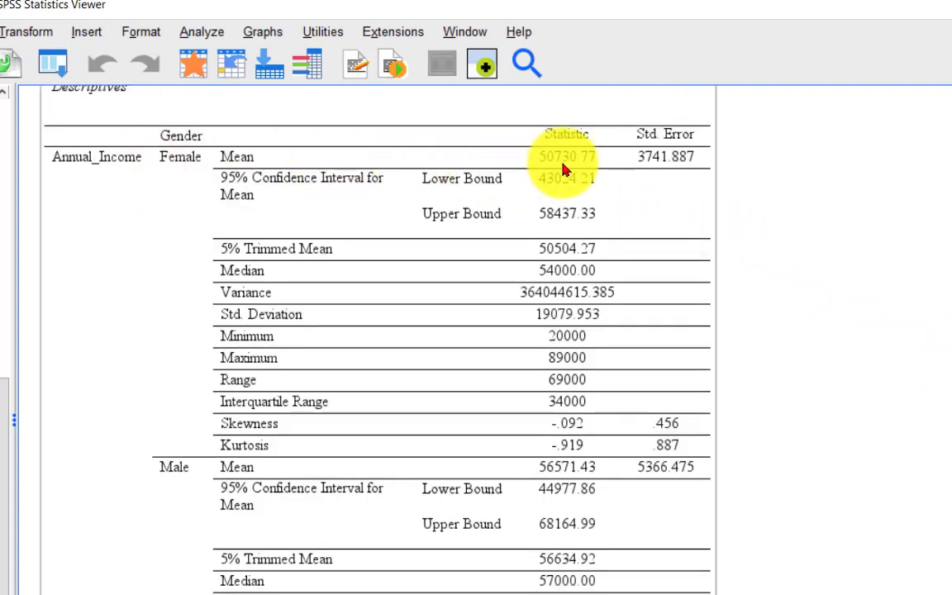
scroll(278, 246, "down", 2)
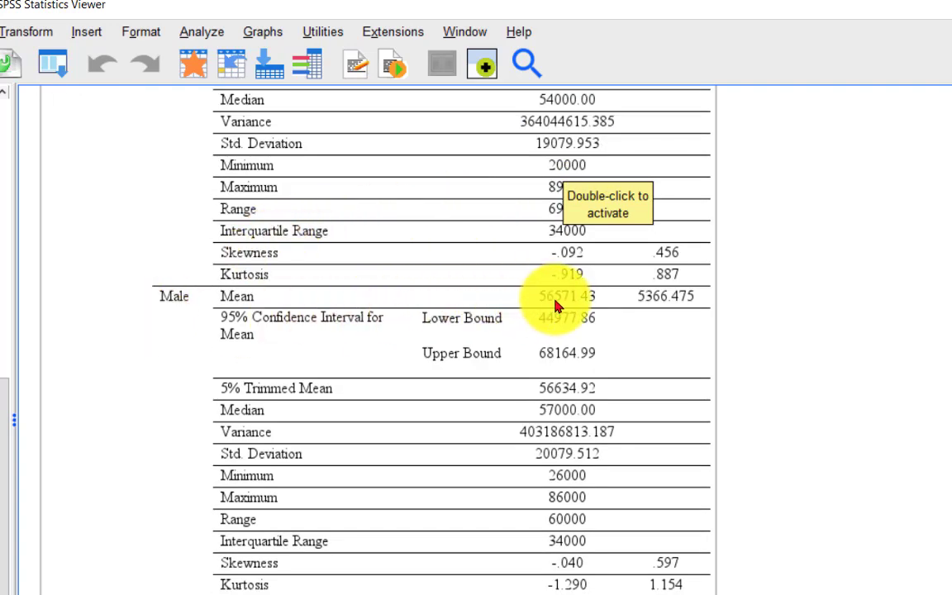
scroll(560, 311, "up", 2)
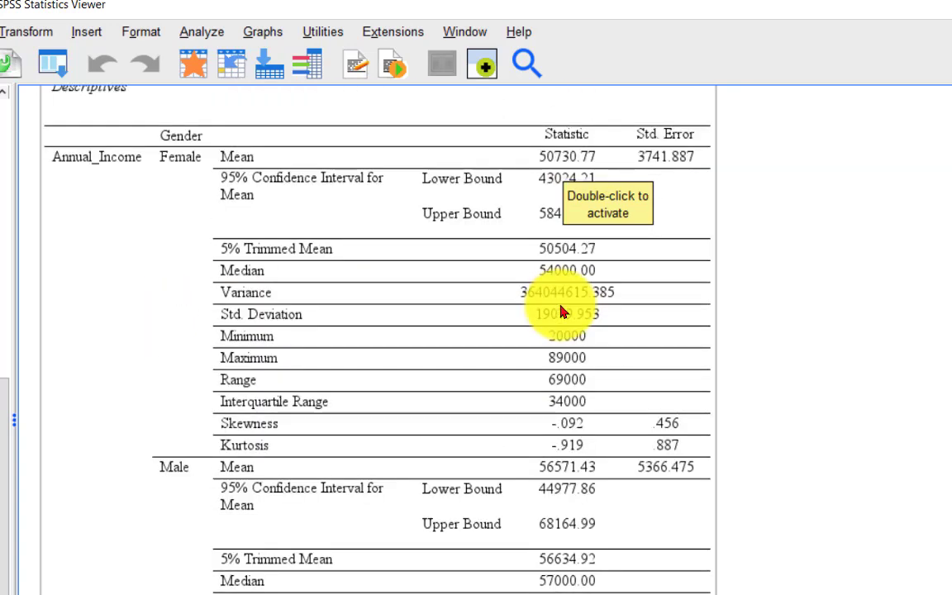
scroll(560, 311, "down", 1)
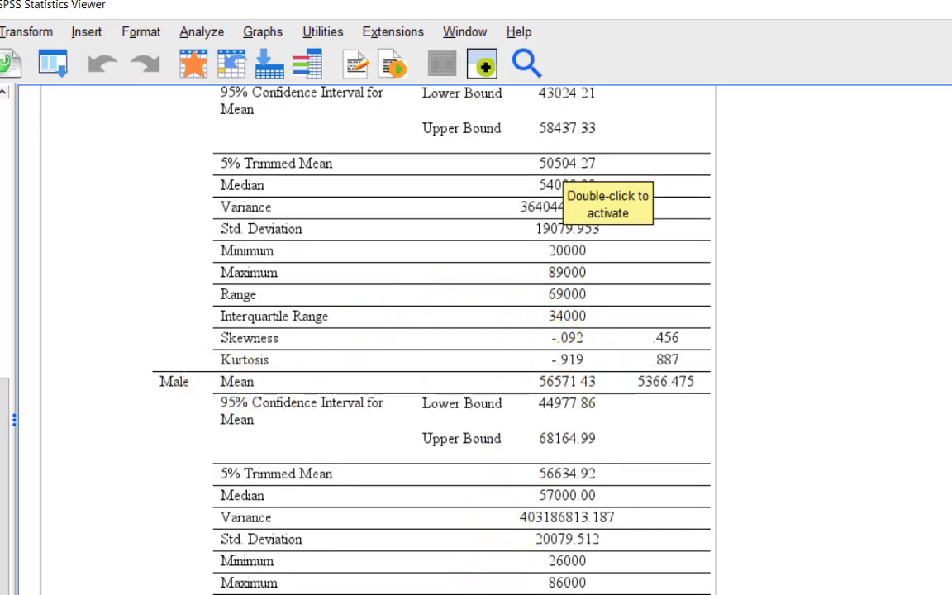
Step: Switch to the Word assignment and check question 5 on female and male income against the SPSS results
mouse_move(495, 594)
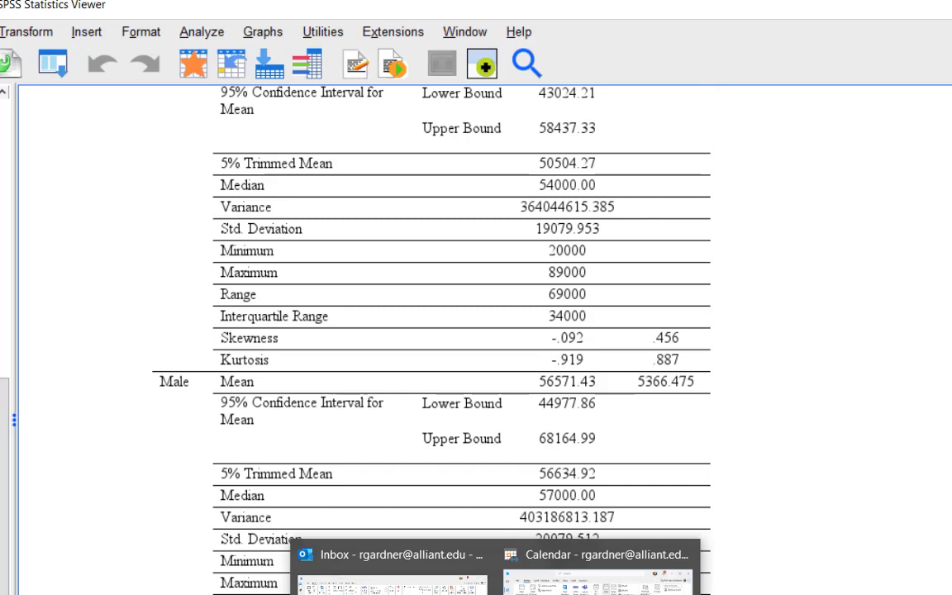
mouse_move(166, 594)
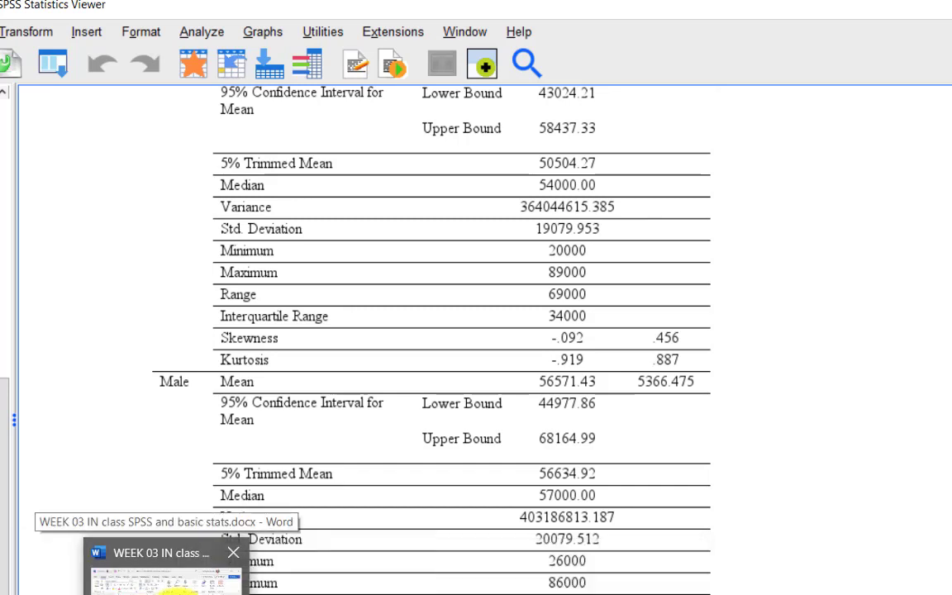
left_click(166, 570)
left_click(463, 351)
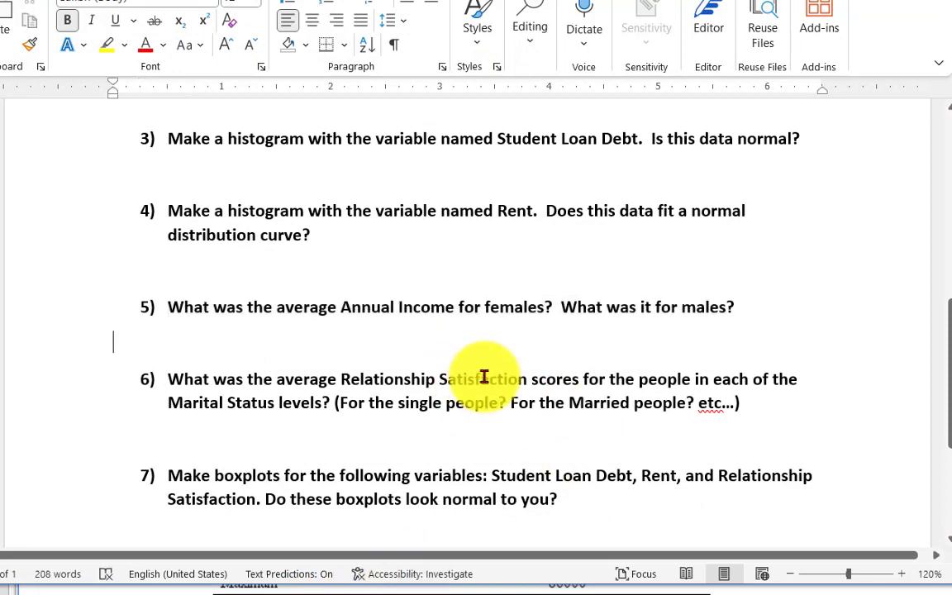
left_click(483, 307)
left_click(607, 306)
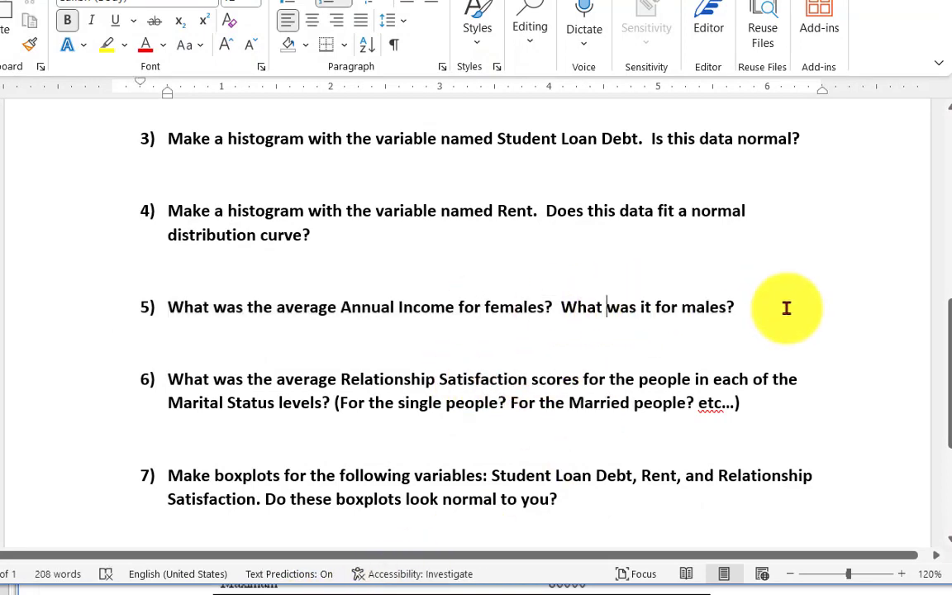
Step: Read question 6 about the average Relationship Satisfaction scores for each Marital Status level
scroll(787, 307, "down", 2)
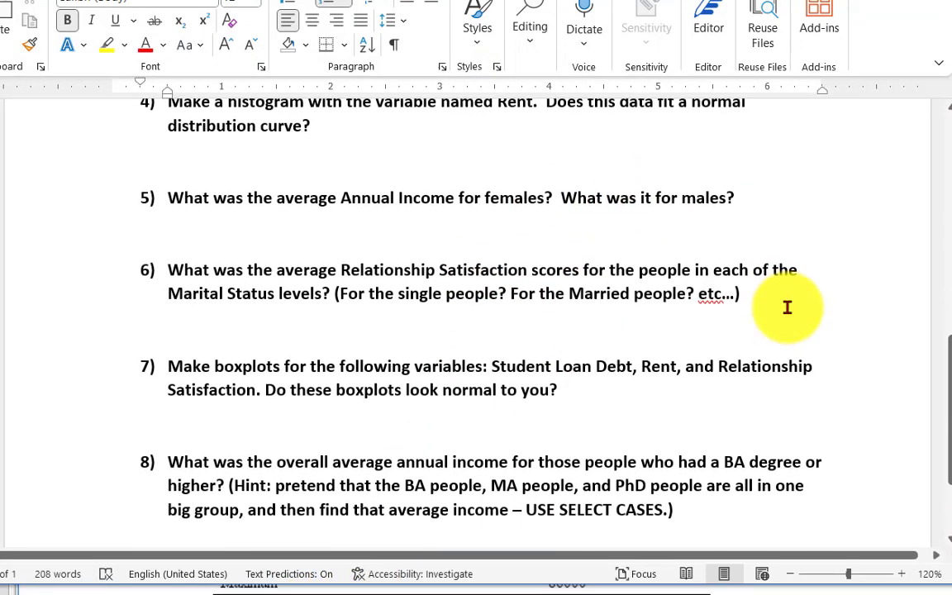
left_click(247, 269)
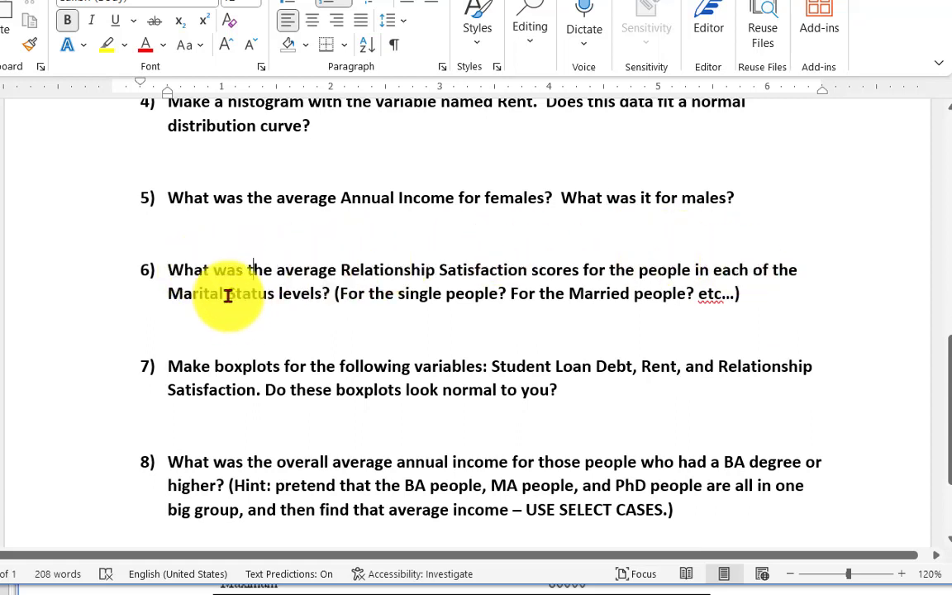
left_click_drag(221, 295, 393, 310)
left_click(395, 299)
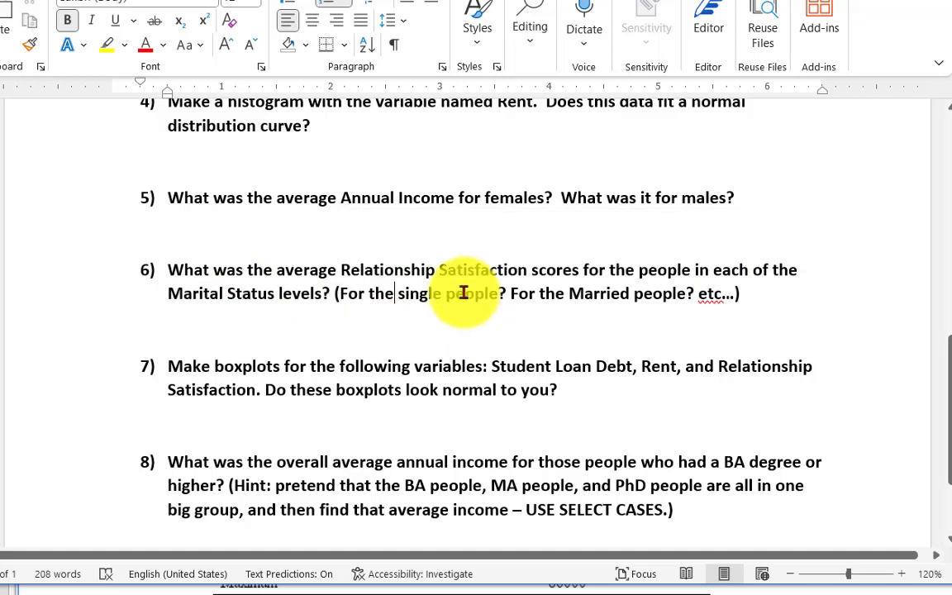
left_click(457, 295)
left_click(544, 298)
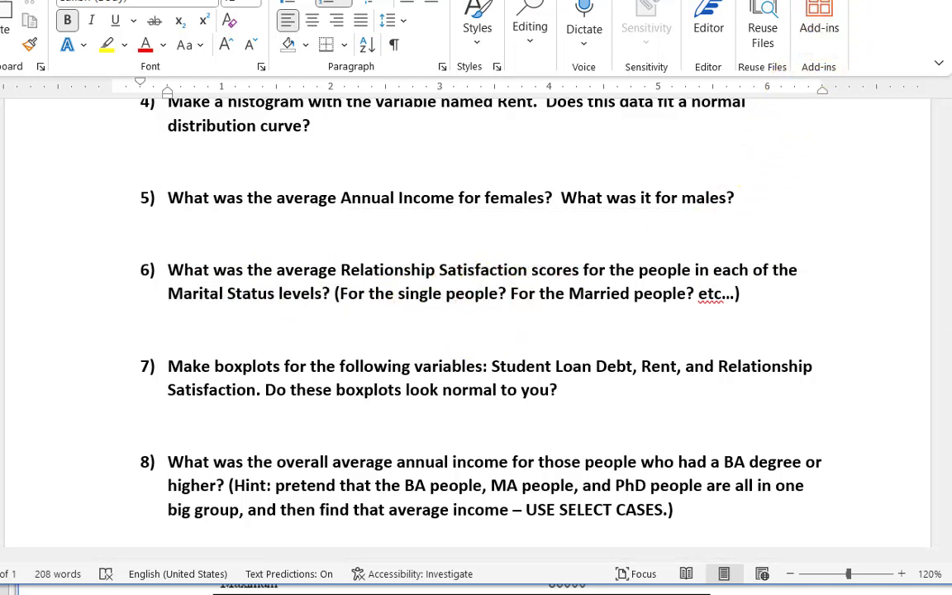
Step: Switch to the SPSS Data Editor and review the value labels defined for Marital_Status
left_click(834, 1)
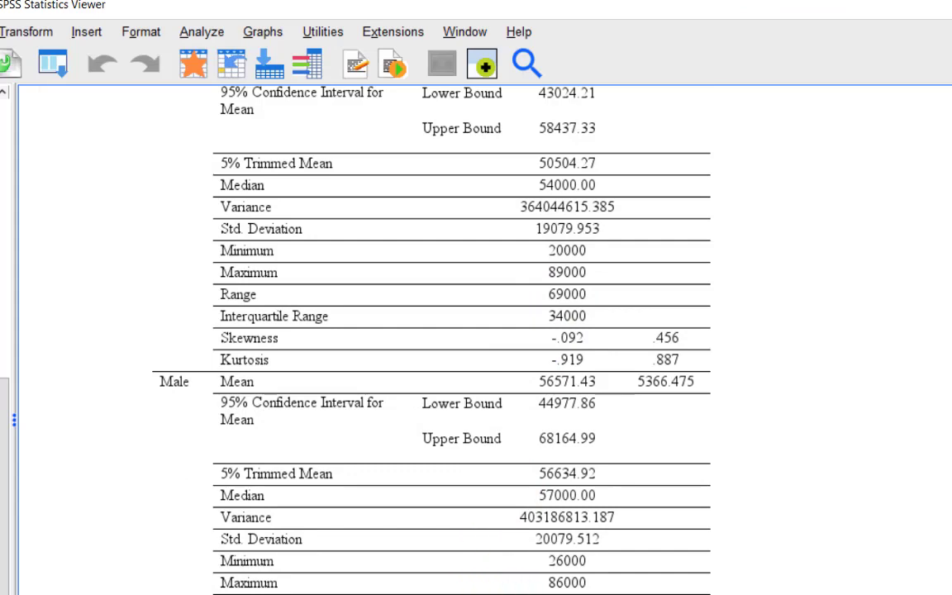
mouse_move(545, 592)
left_click(495, 582)
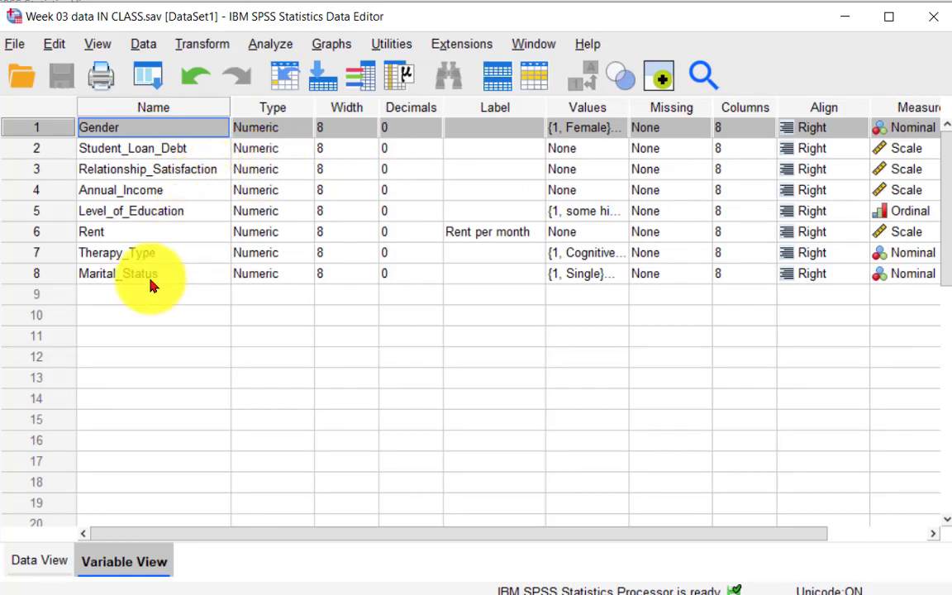
left_click(615, 273)
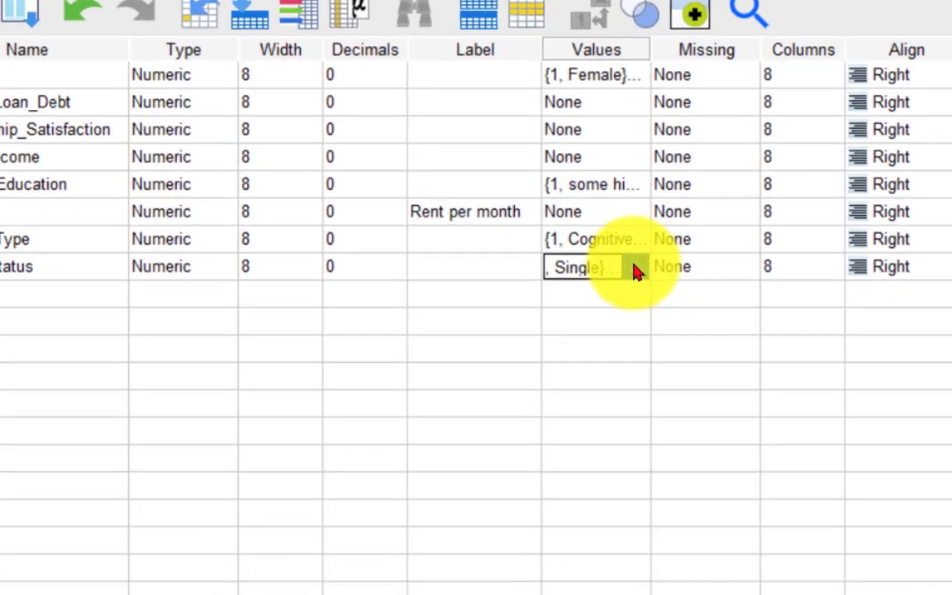
left_click(619, 274)
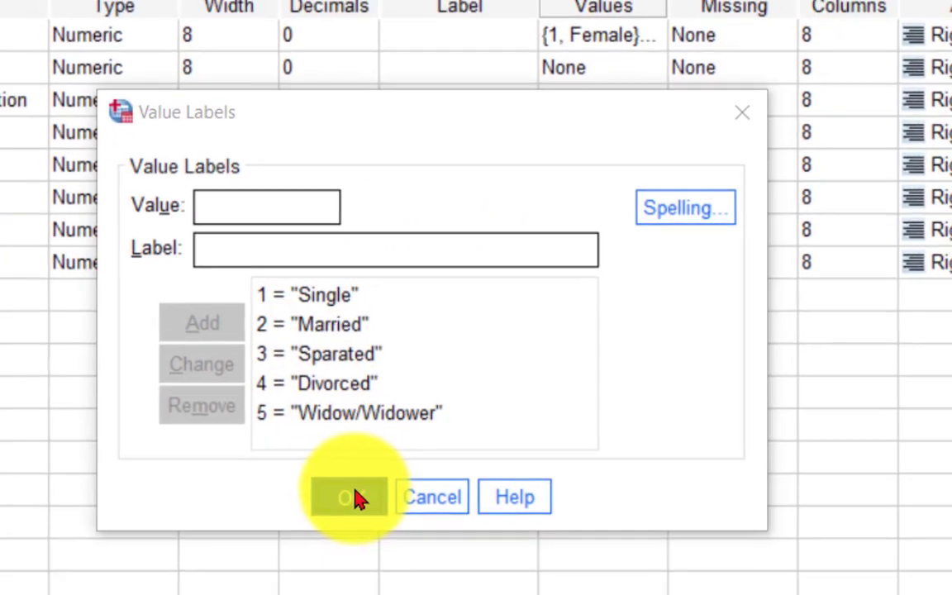
left_click(345, 506)
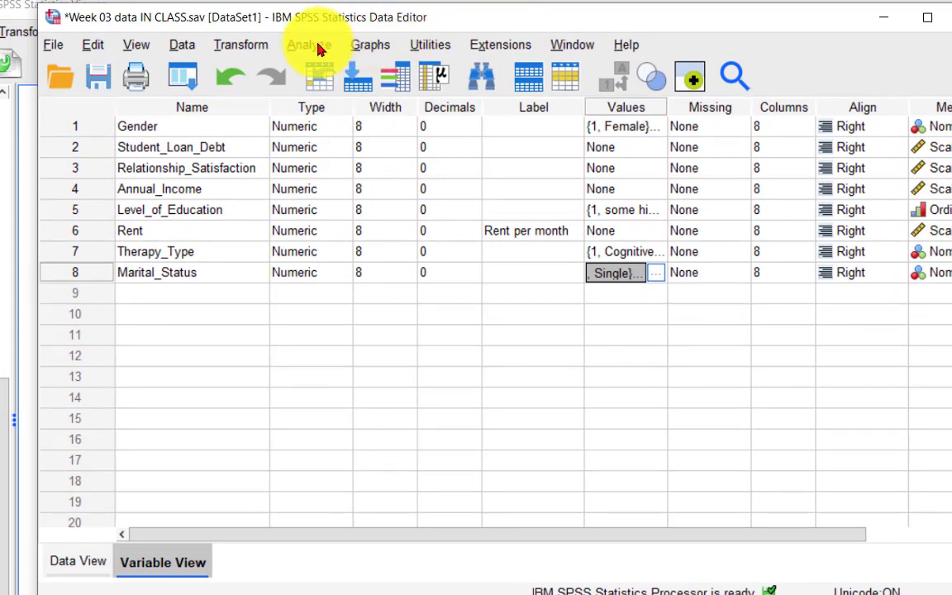
Step: Start a new Explore analysis and replace Annual_Income with Relationship_Satisfaction as the dependent variable
left_click(319, 48)
mouse_move(327, 123)
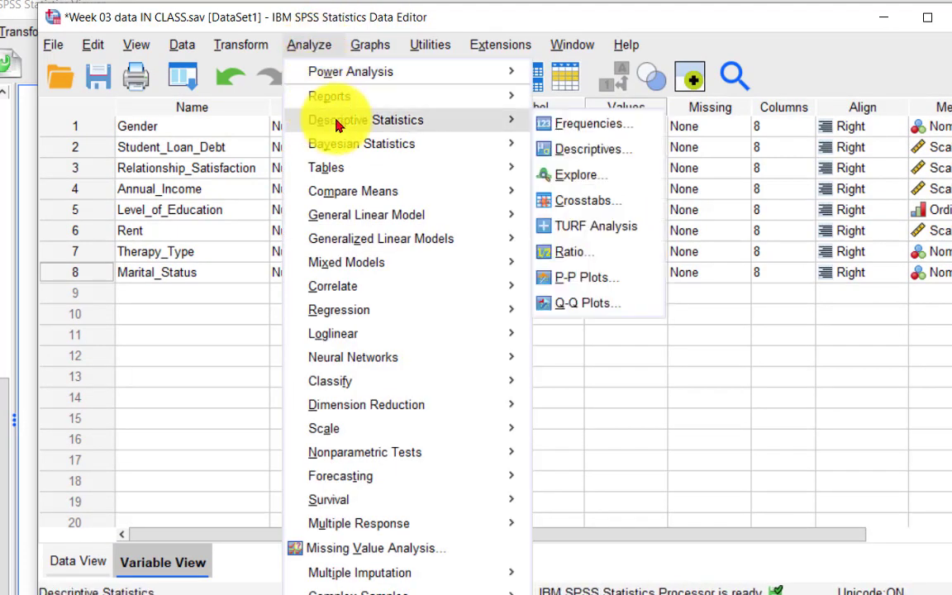
left_click(560, 180)
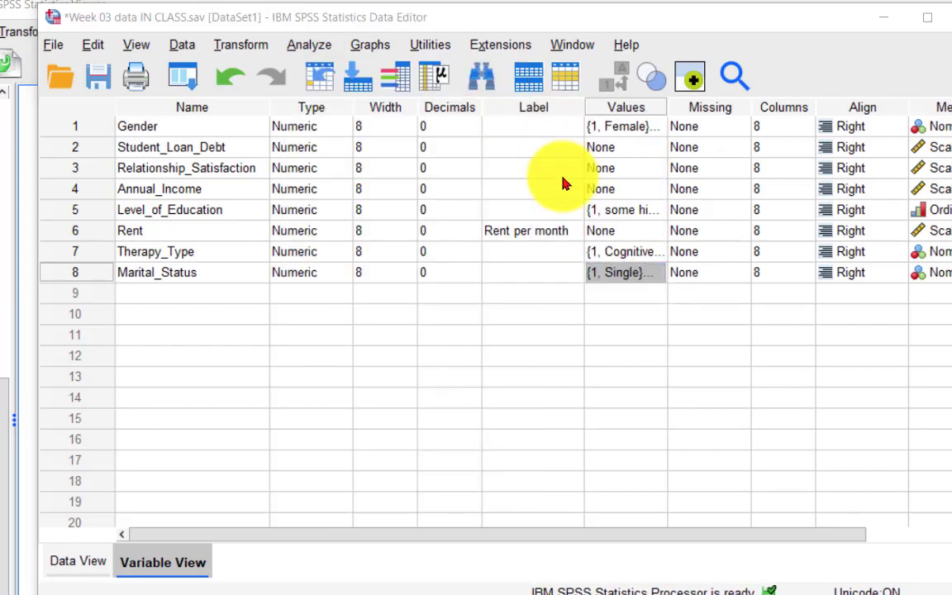
left_click(537, 133)
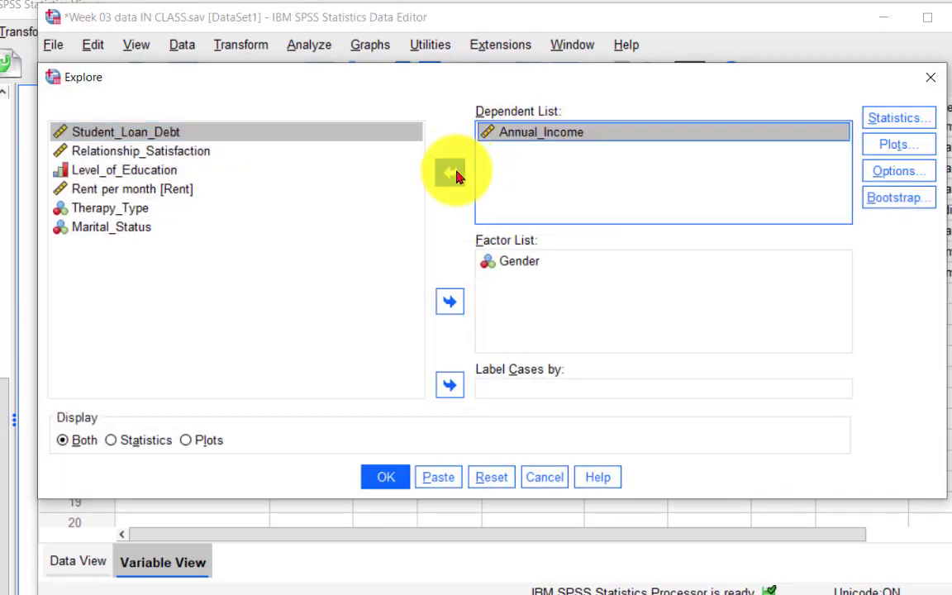
left_click(455, 176)
left_click(184, 153)
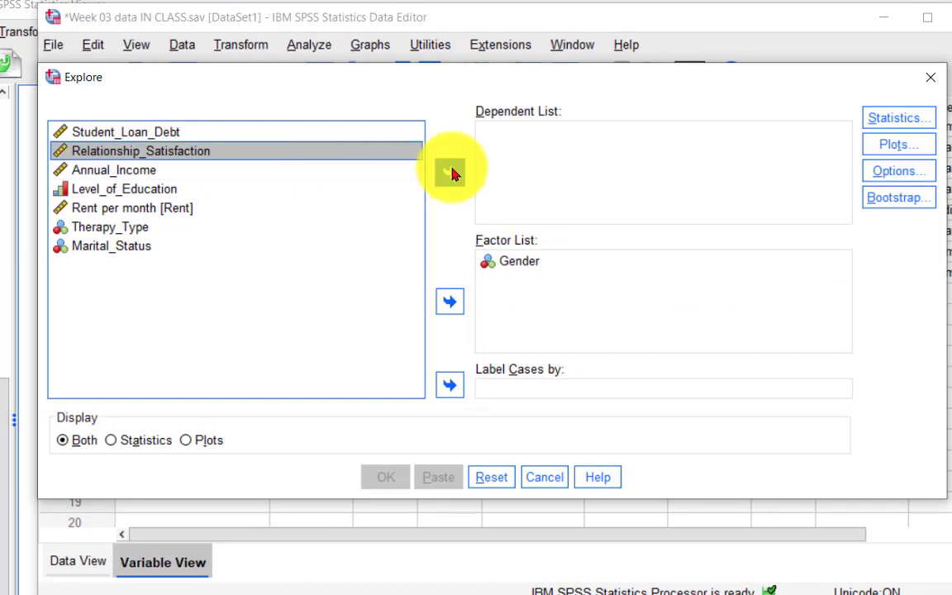
left_click(451, 173)
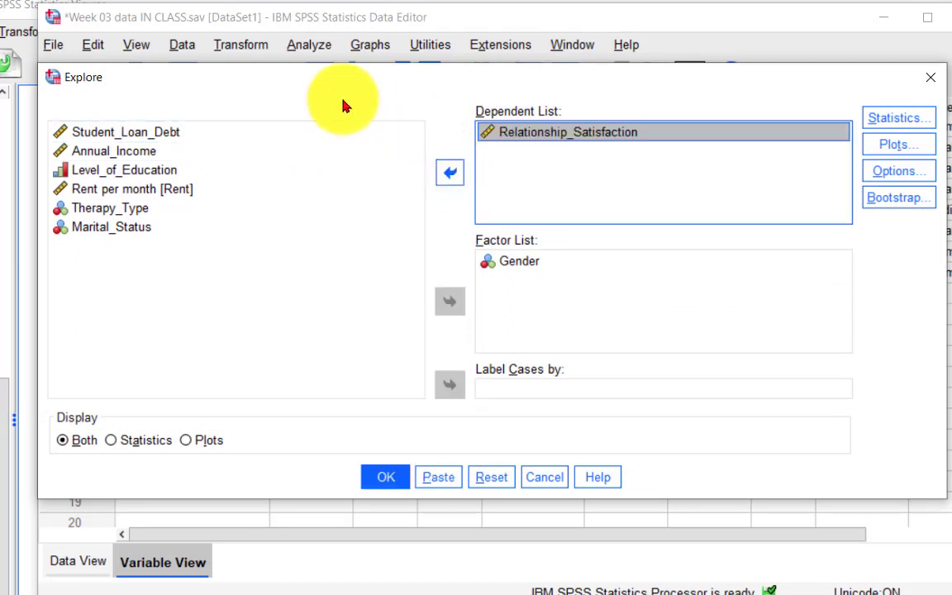
Step: Replace Gender with Marital_Status as the factor and run the Explore analysis
left_click(103, 228)
left_click(449, 301)
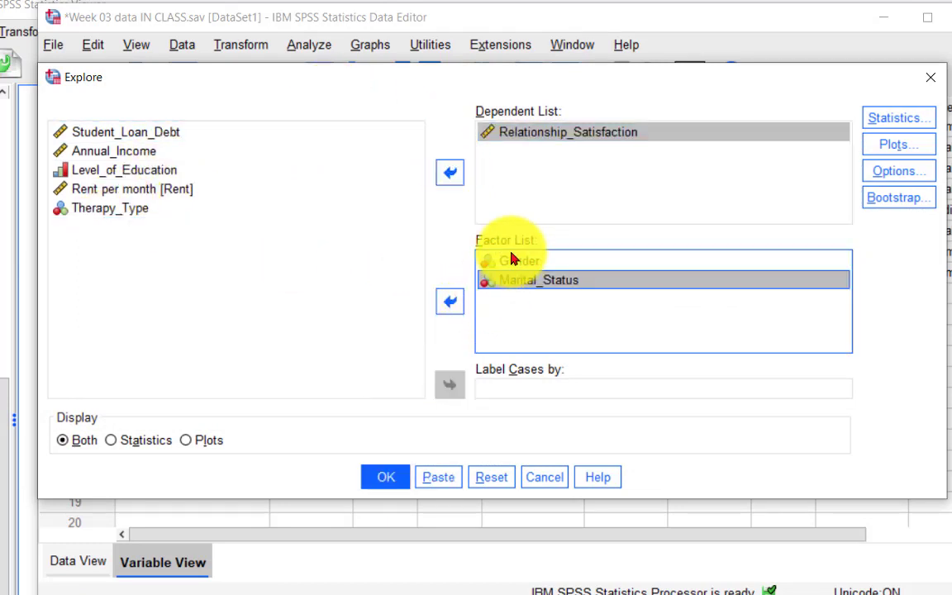
left_click(510, 261)
left_click(449, 301)
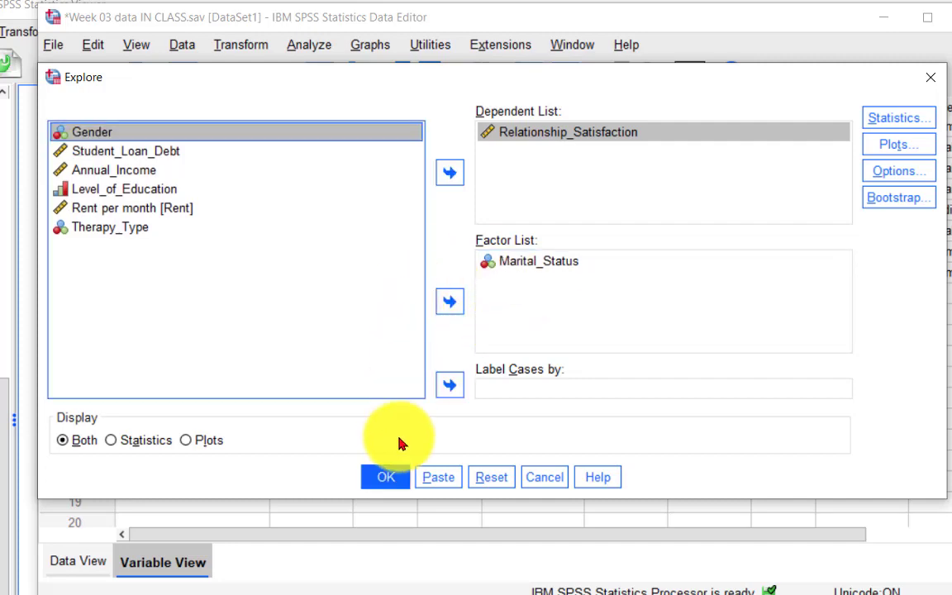
left_click(385, 486)
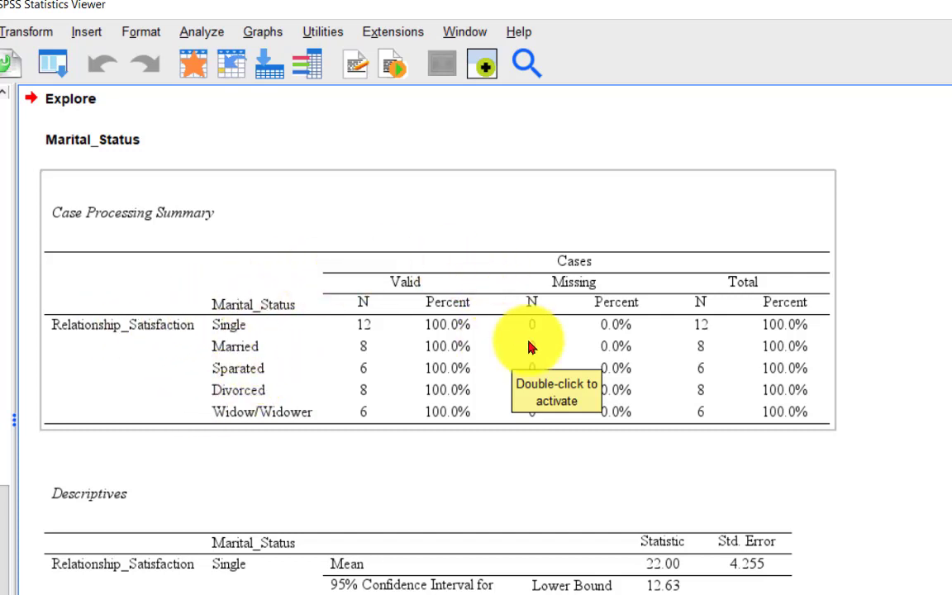
Step: Find the mean Relationship_Satisfaction for each Marital_Status level in the Descriptives table
scroll(830, 318, "down", 2)
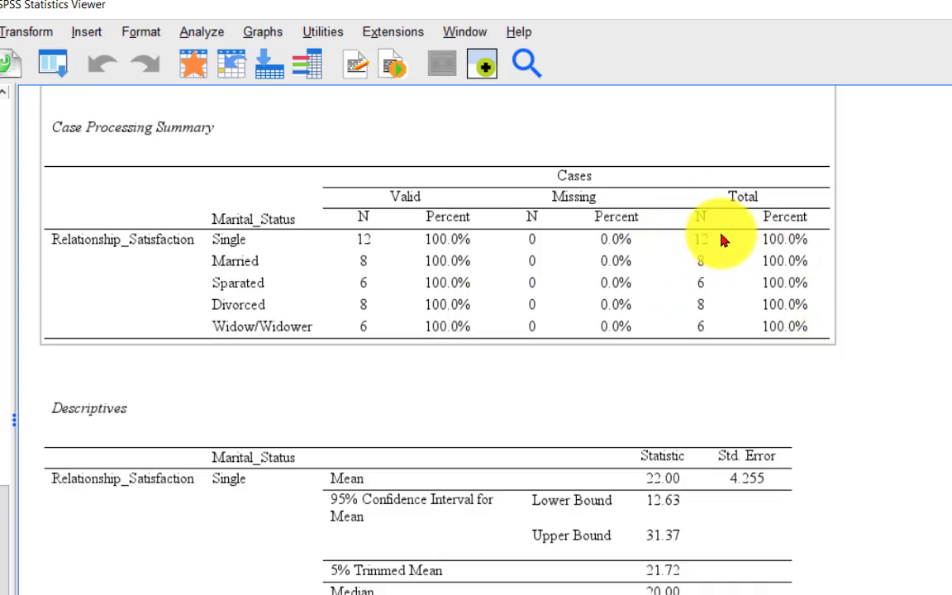
scroll(843, 309, "down", 4)
scroll(843, 309, "down", 4)
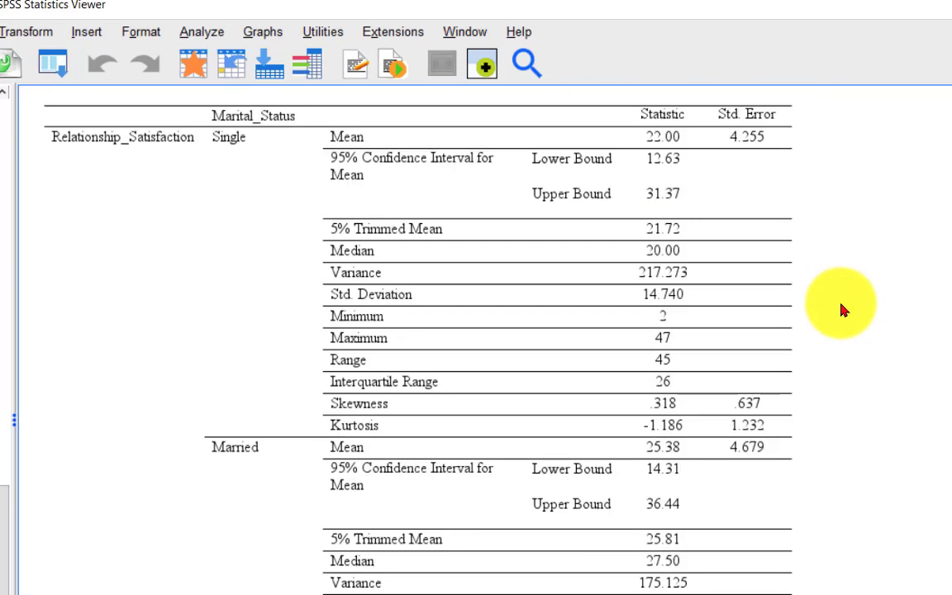
left_click(654, 147)
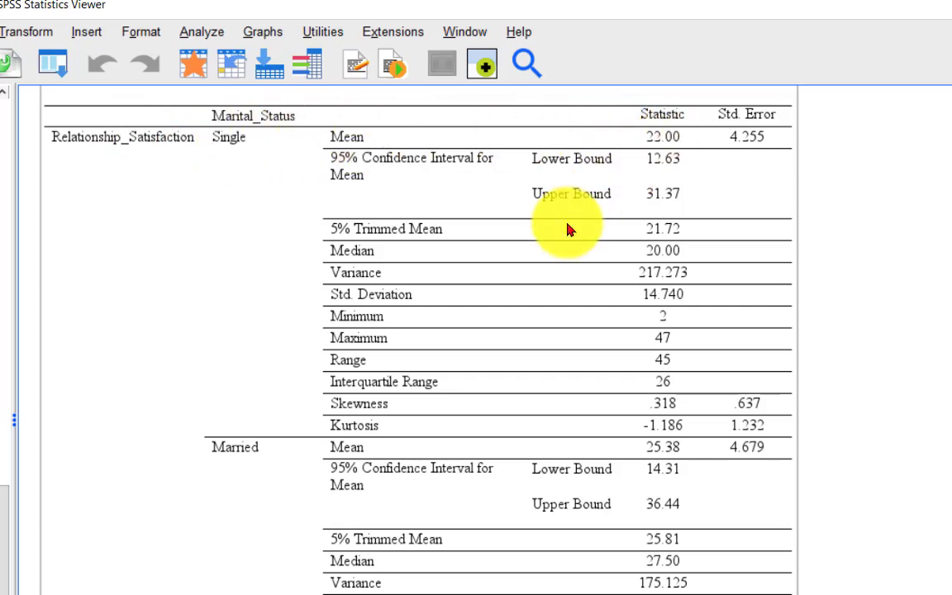
scroll(528, 228, "down", 3)
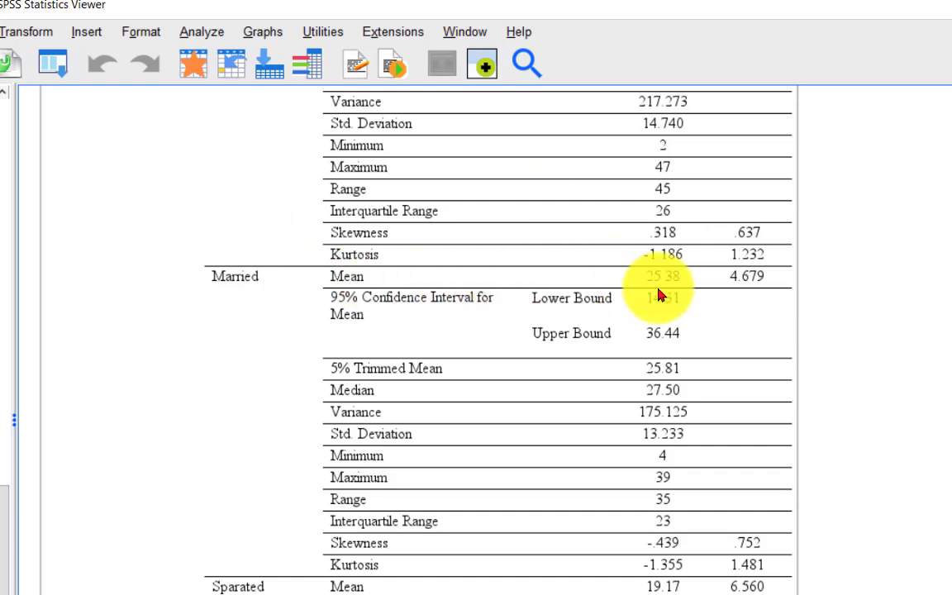
scroll(660, 285, "down", 4)
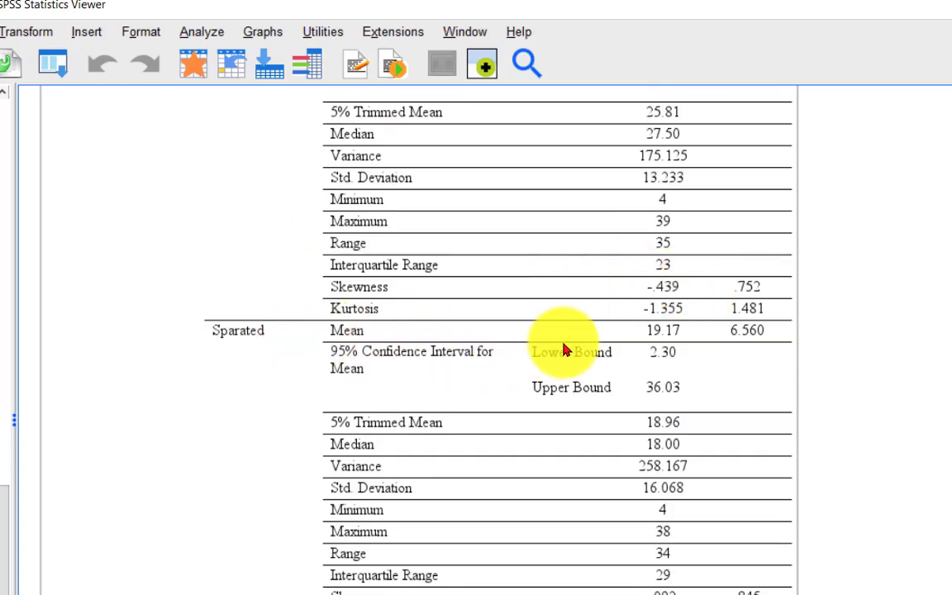
scroll(594, 339, "down", 3)
scroll(415, 460, "down", 7)
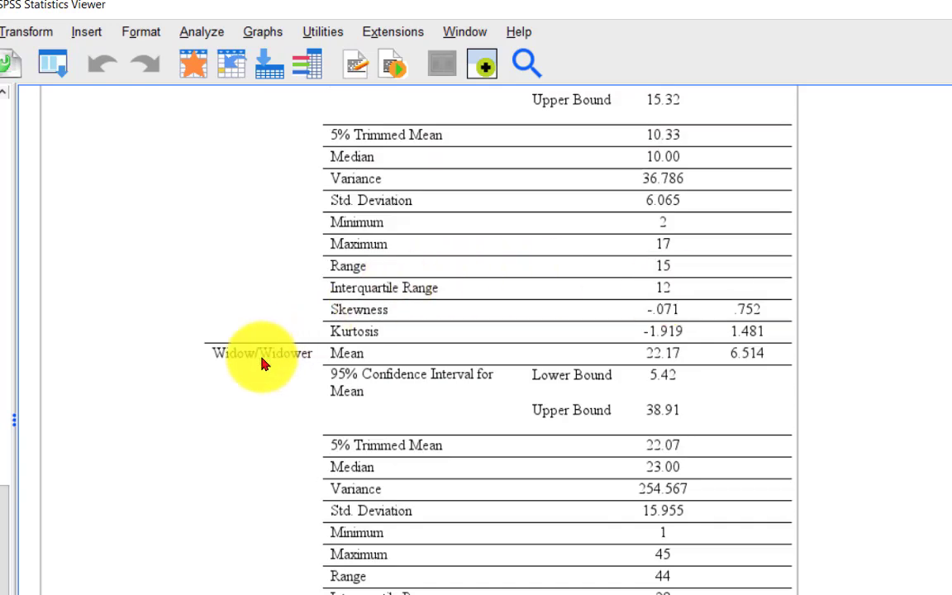
scroll(467, 300, "down", 3)
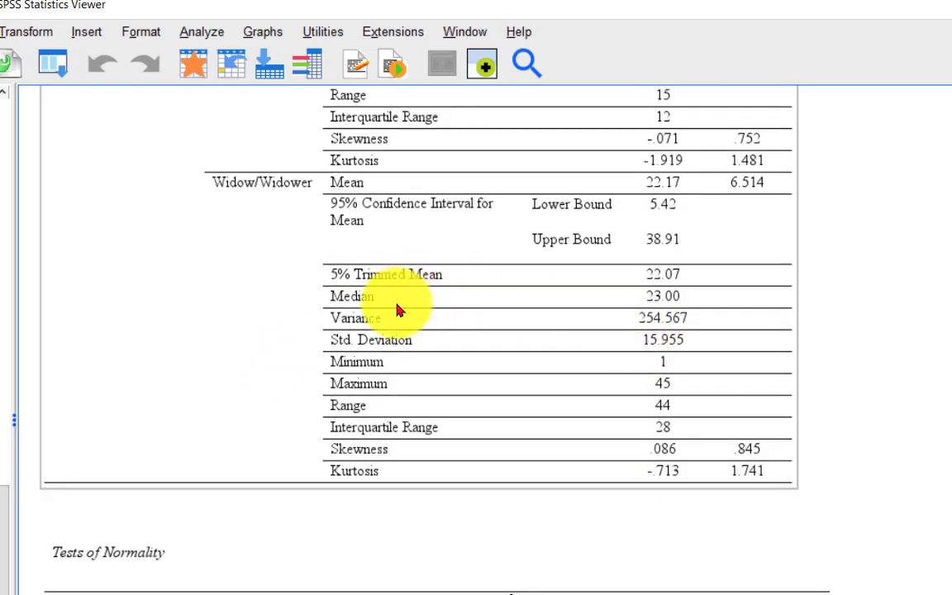
scroll(396, 309, "up", 12)
scroll(503, 410, "down", 1)
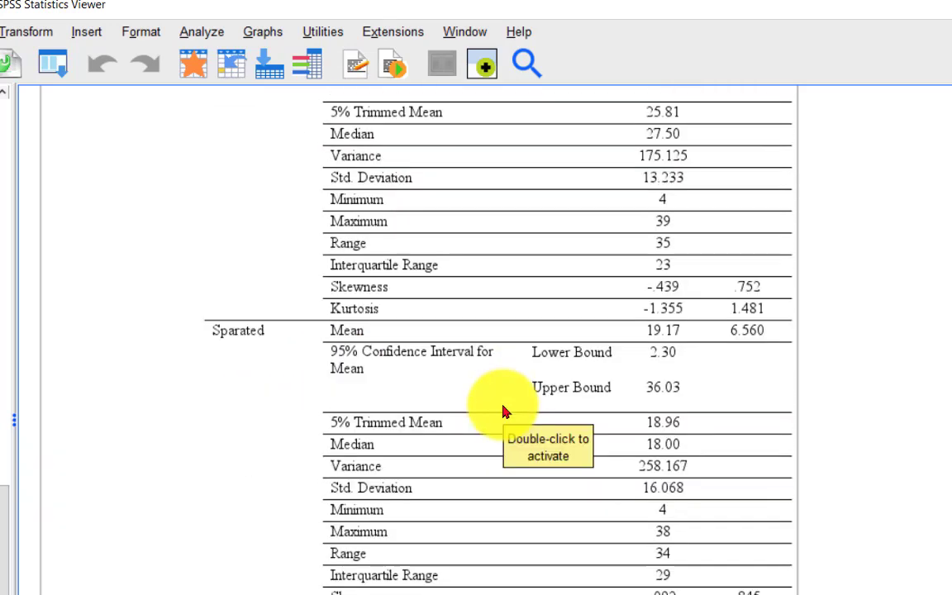
scroll(505, 410, "up", 2)
scroll(503, 410, "up", 2)
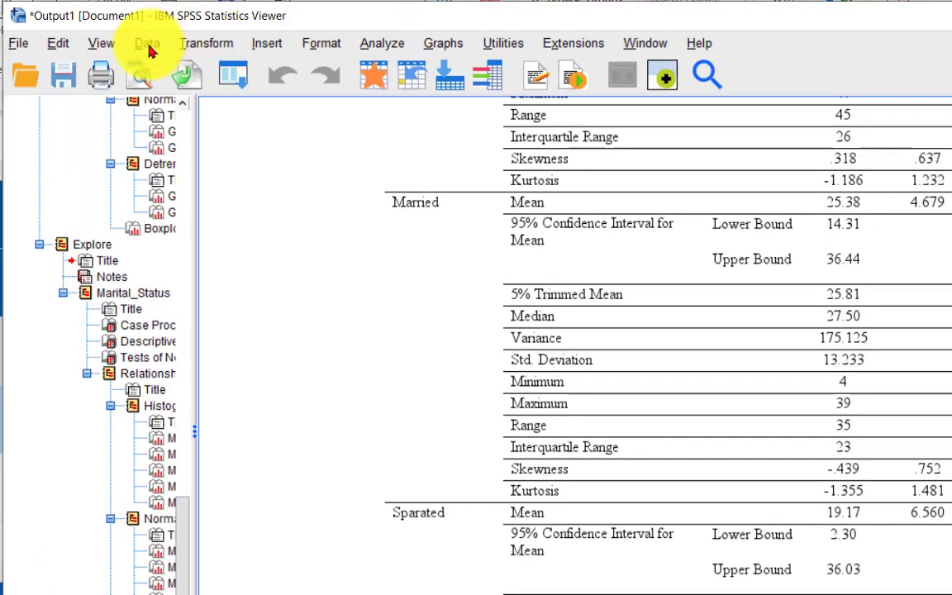
Step: Split the file to compare groups based on Marital_Status, sorting the file by the grouping variable
left_click(147, 45)
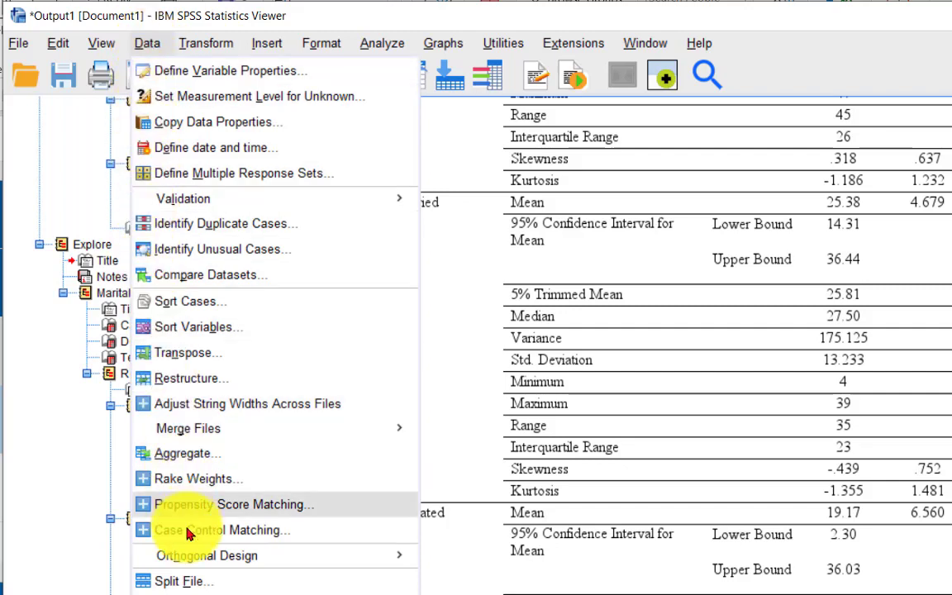
left_click(178, 582)
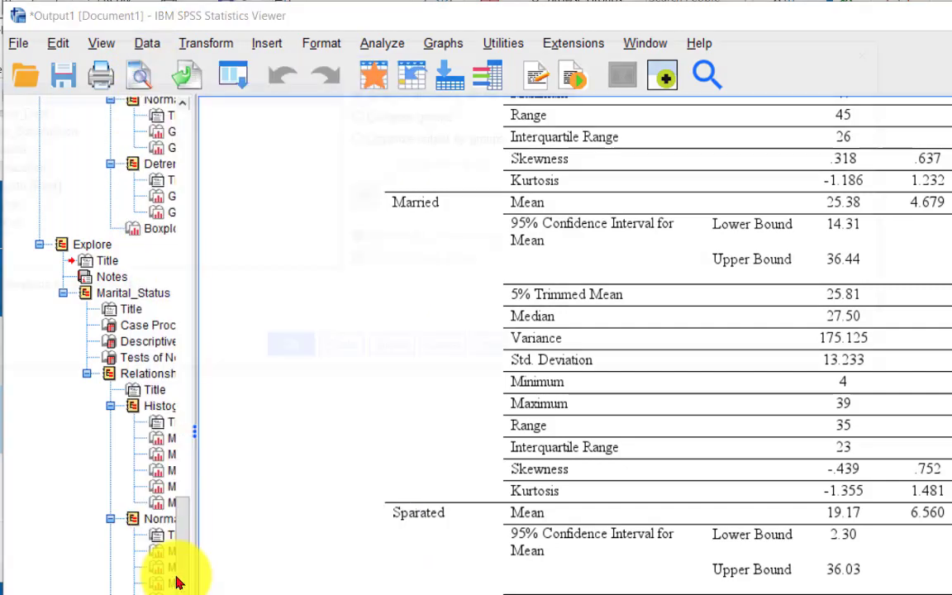
left_click_drag(291, 63, 474, 75)
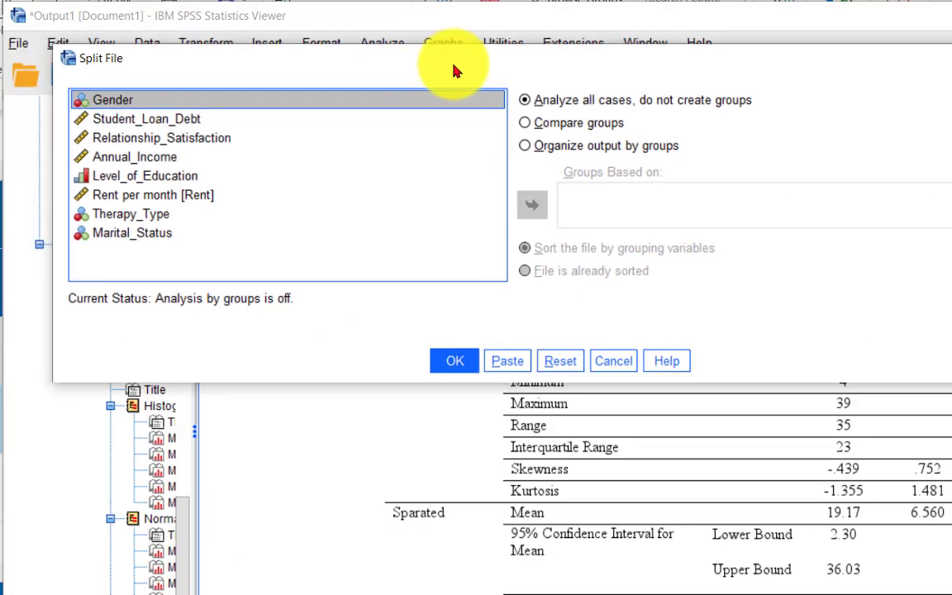
left_click(545, 124)
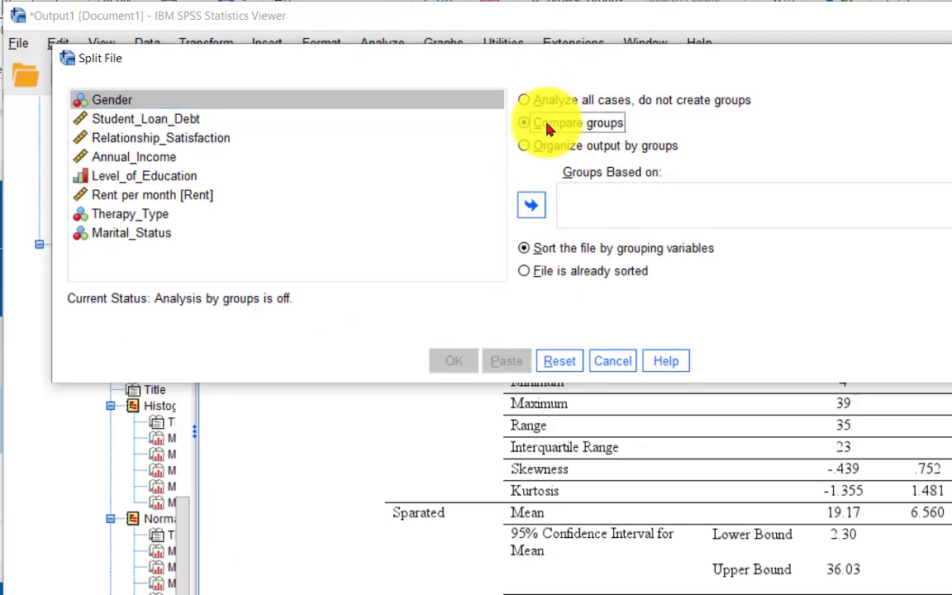
left_click(111, 234)
left_click(533, 205)
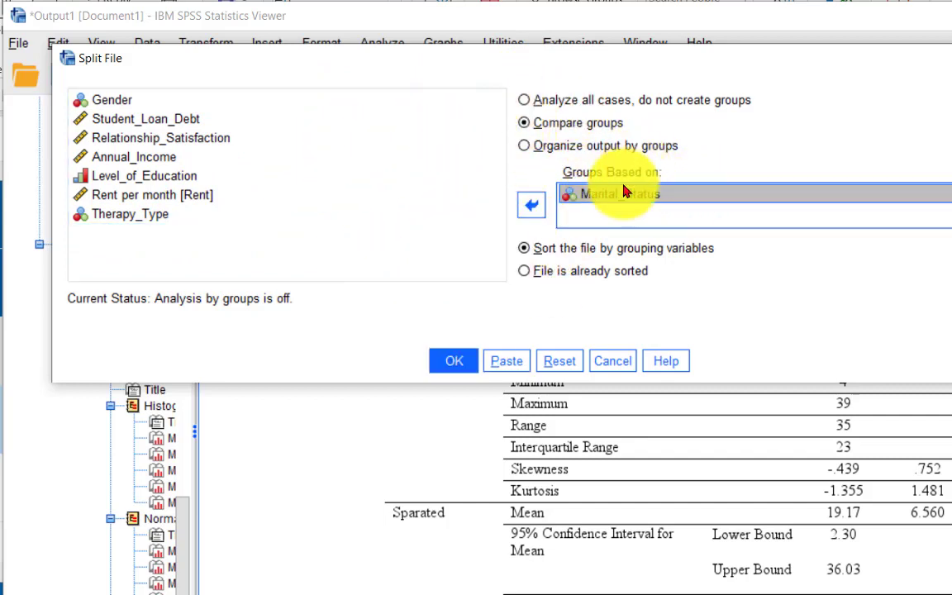
left_click(452, 365)
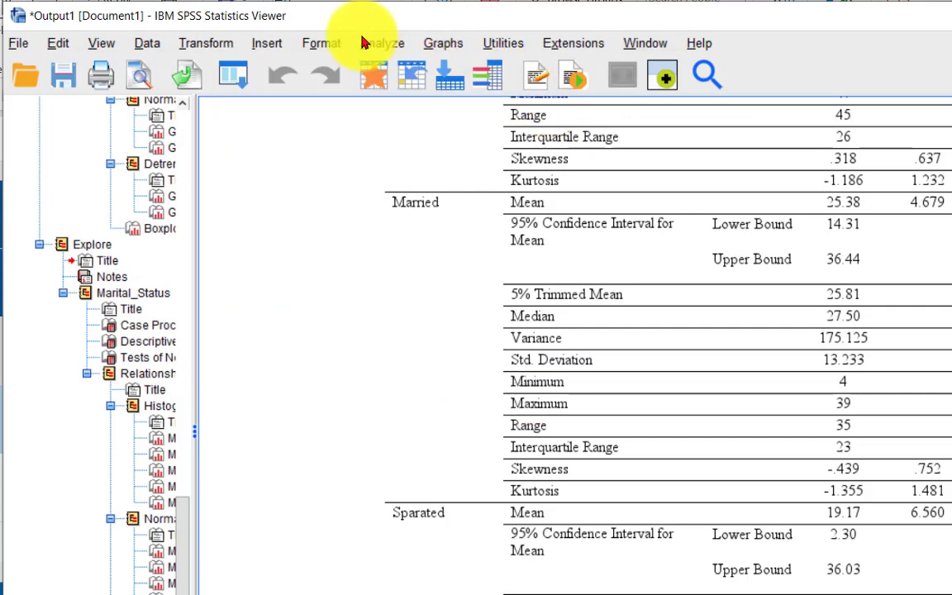
Step: Open the Frequencies analysis and add Relationship_Satisfaction as the variable to analyze
left_click(392, 44)
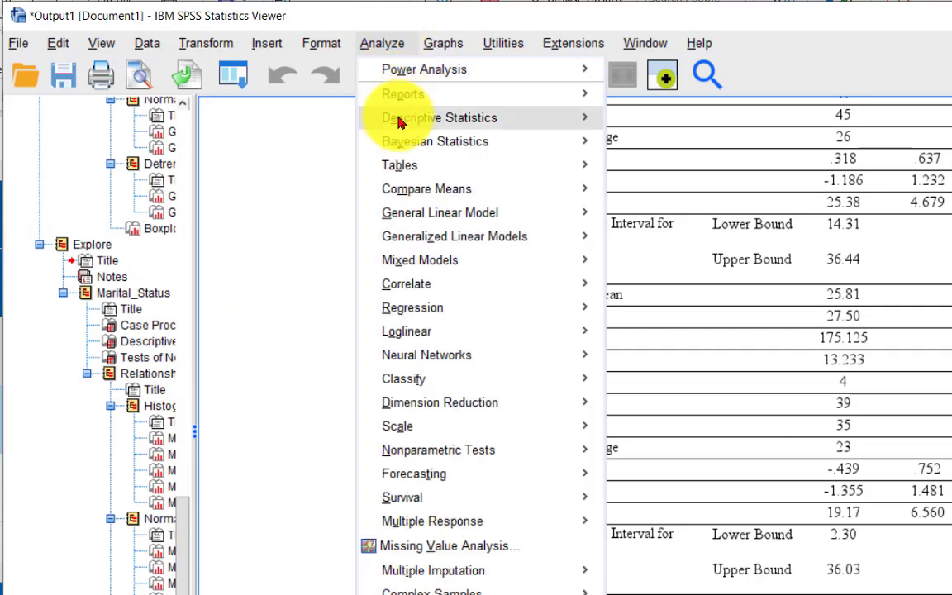
mouse_move(399, 122)
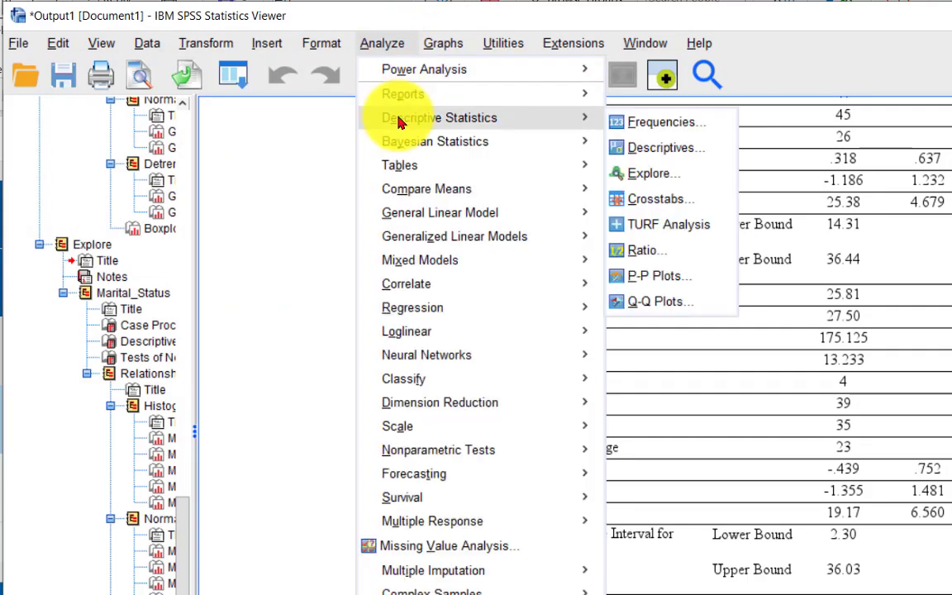
left_click(644, 124)
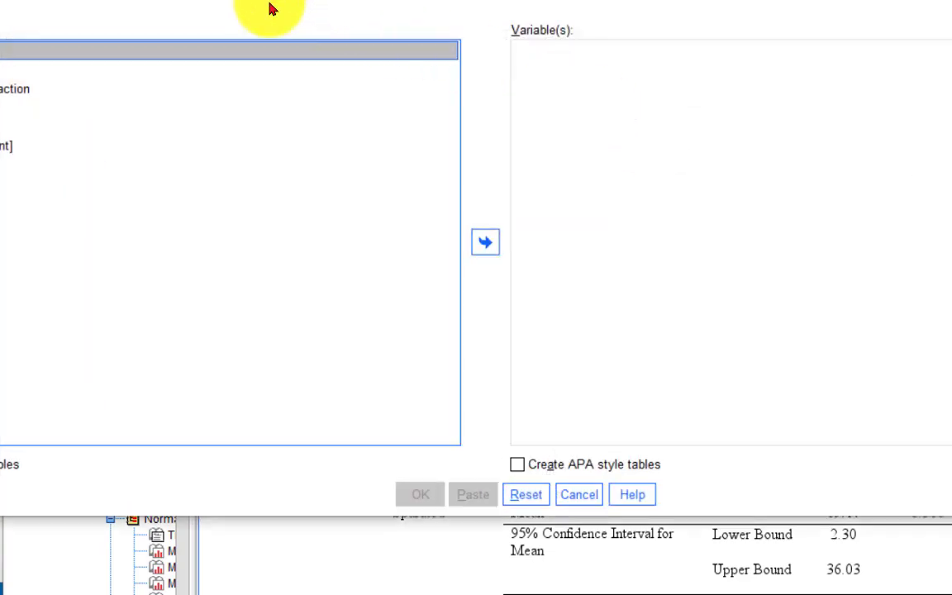
left_click_drag(323, 15, 486, 23)
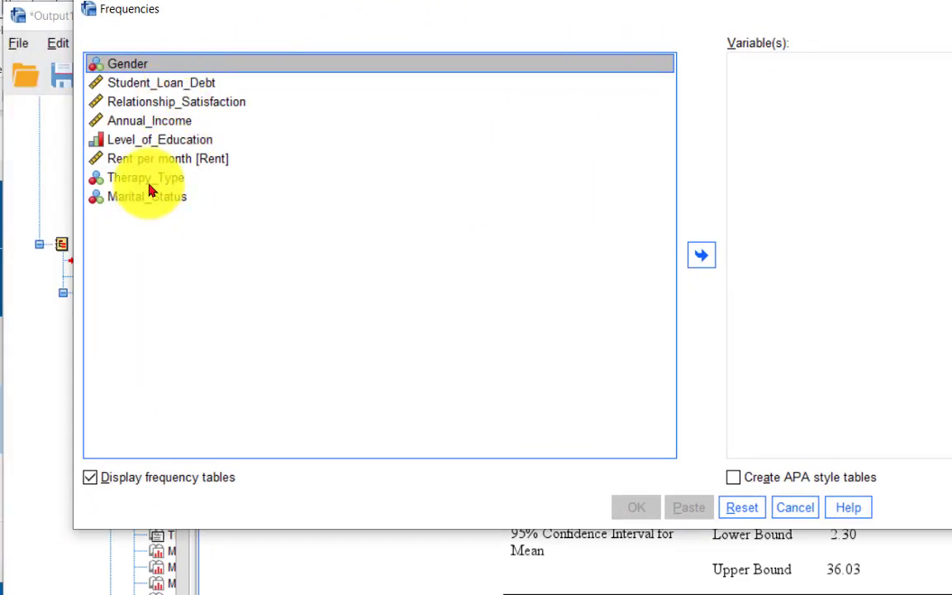
left_click(151, 102)
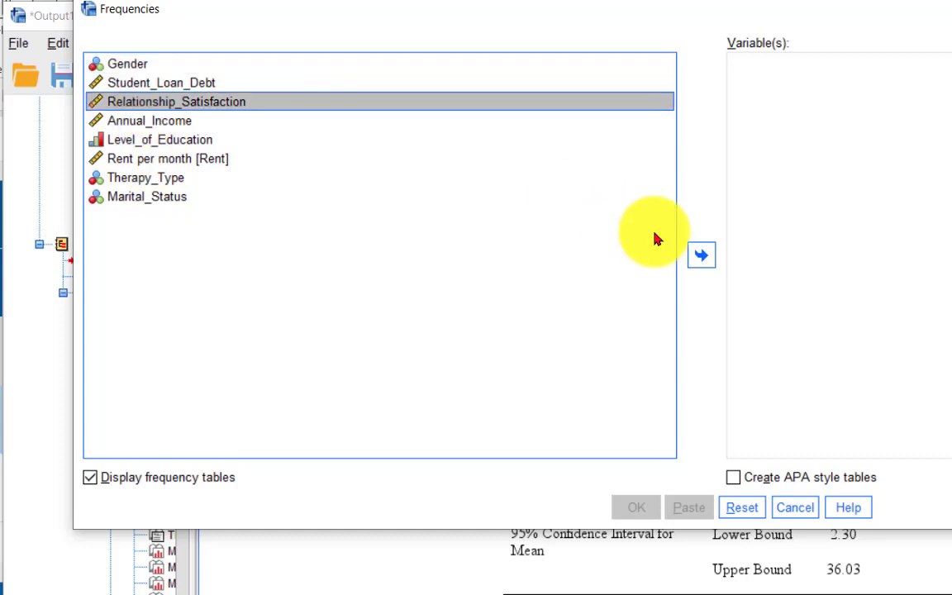
left_click(702, 255)
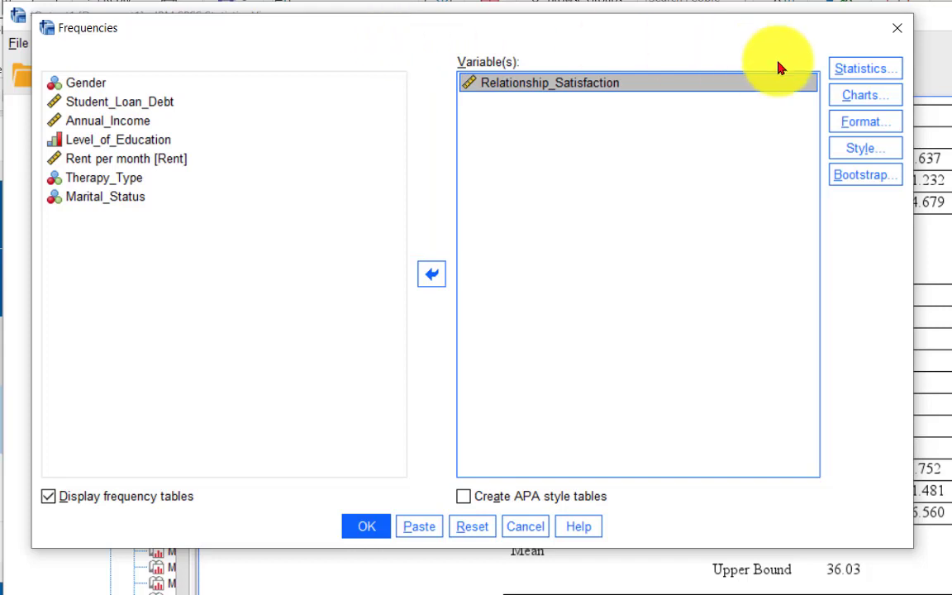
Step: Request the mean and standard deviation for Relationship_Satisfaction and run the Frequencies analysis
left_click(861, 71)
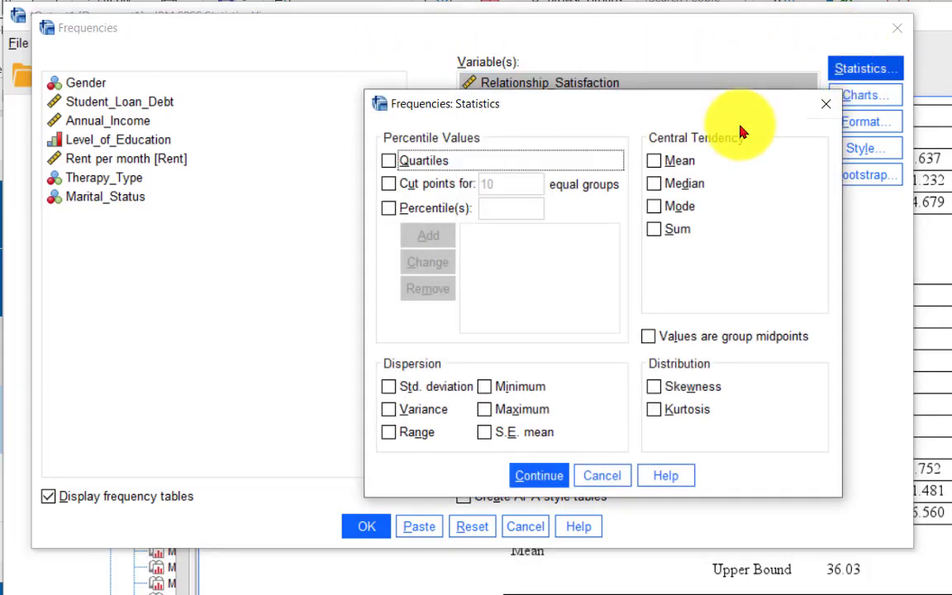
left_click(657, 162)
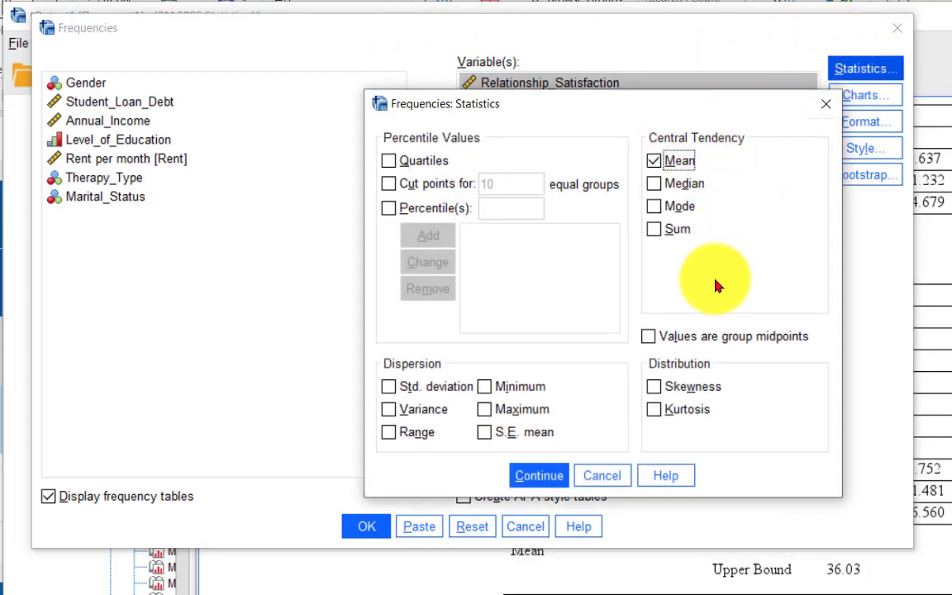
left_click(387, 389)
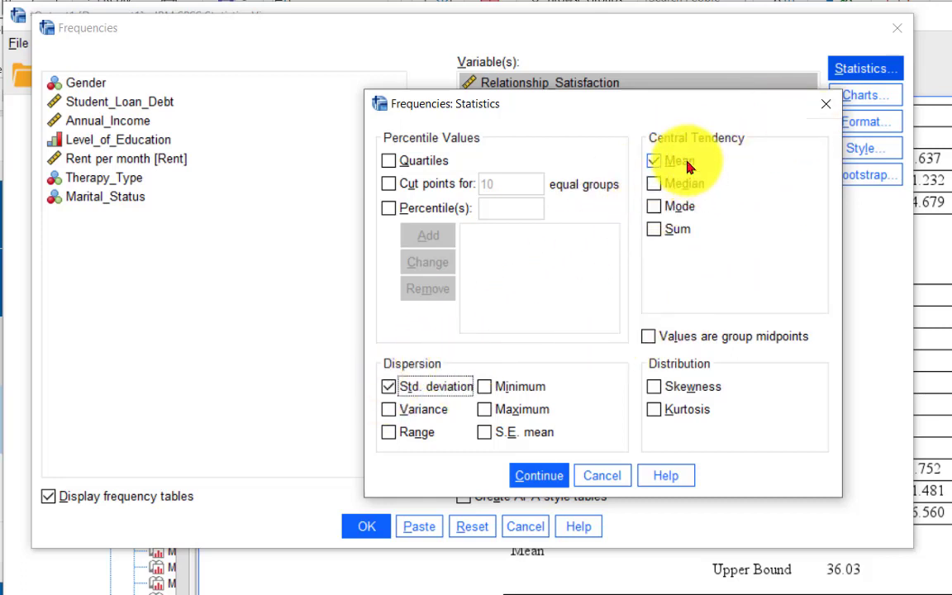
left_click(533, 471)
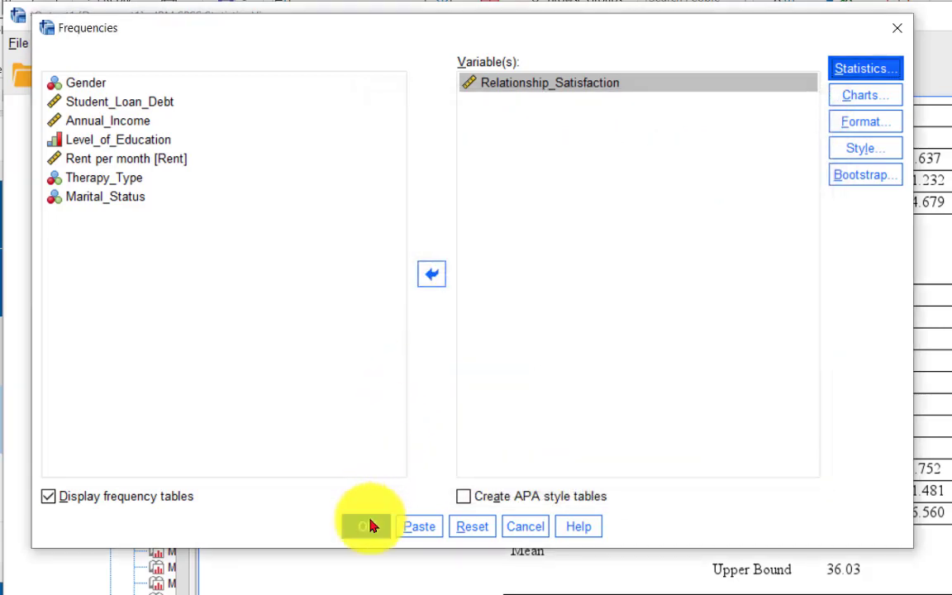
left_click(367, 526)
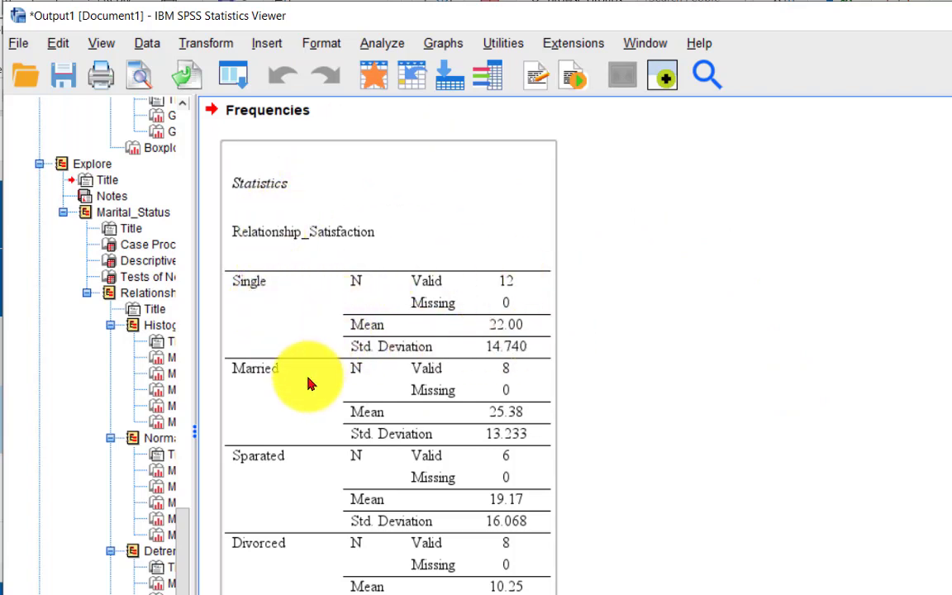
Step: Examine the Frequencies Statistics table for the mean Relationship_Satisfaction of each Marital_Status group
scroll(506, 410, "down", 2)
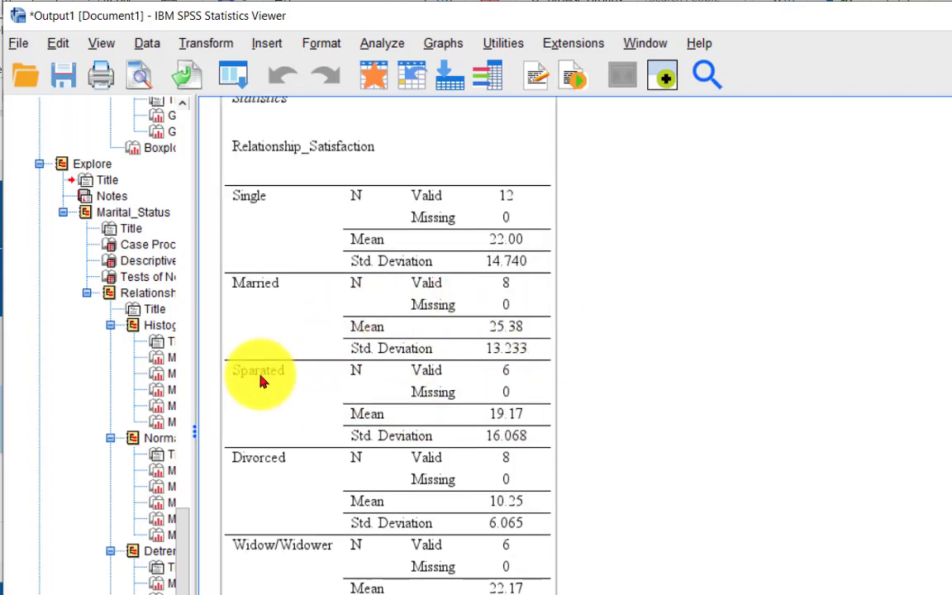
scroll(259, 380, "down", 4)
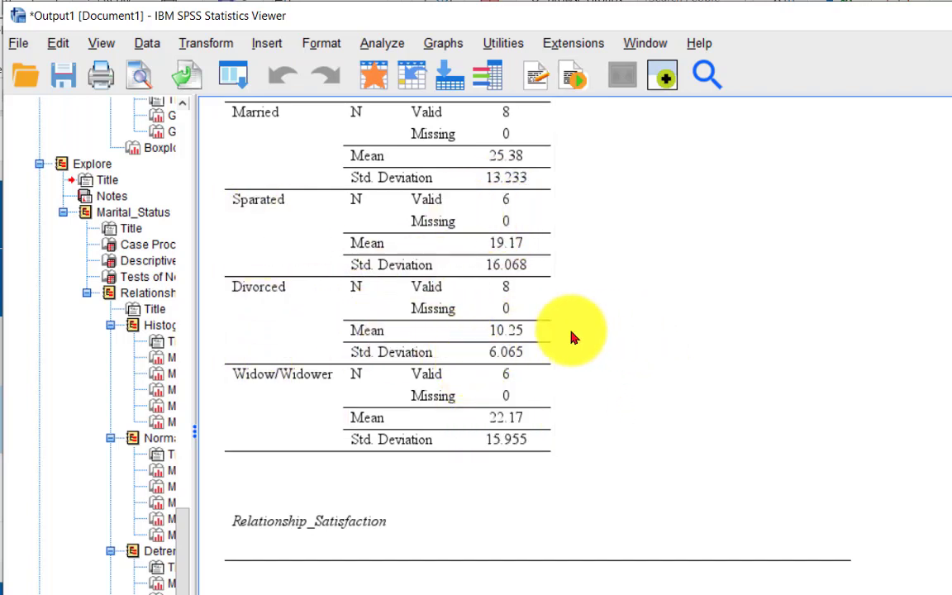
scroll(478, 424, "down", 15)
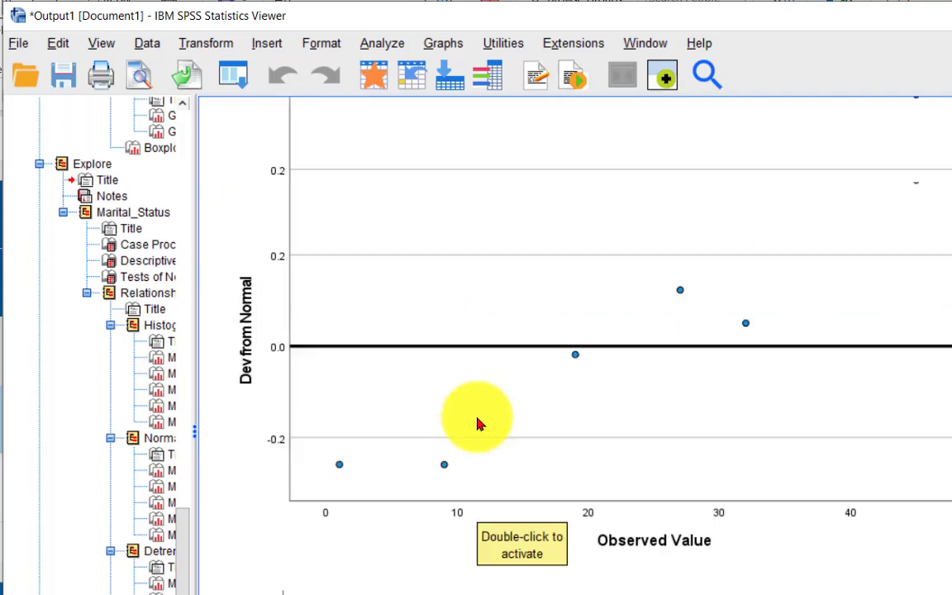
scroll(478, 423, "down", 10)
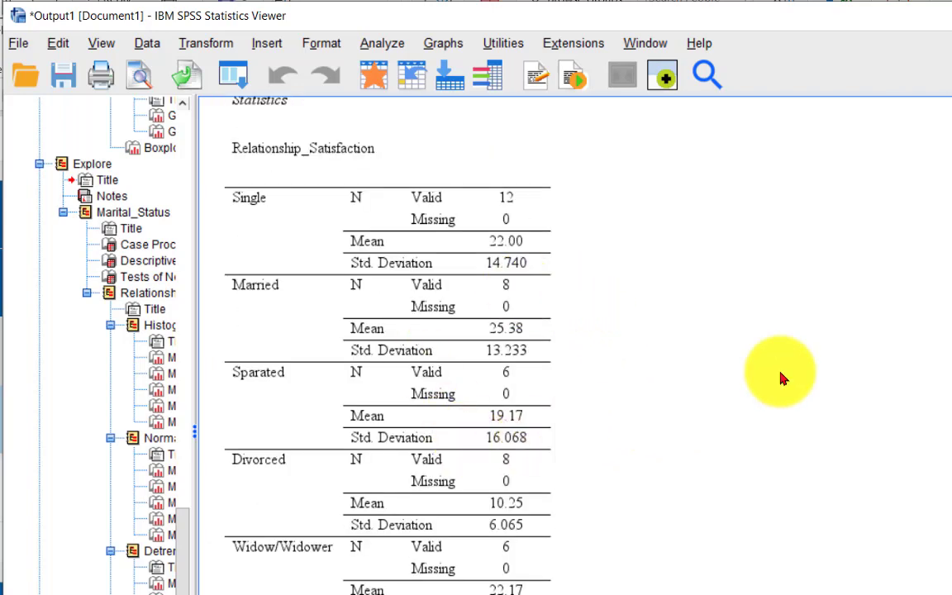
scroll(743, 438, "down", 2)
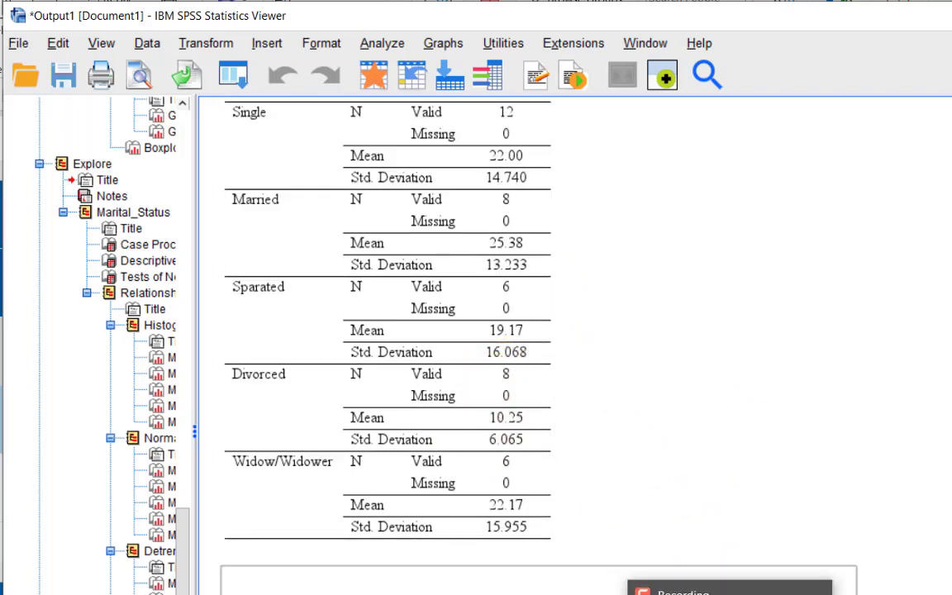
Step: Switch to the Word assignment and read question 7 about boxplots for Student Loan Debt, Rent, and Relationship Satisfaction
left_click(730, 593)
left_click(350, 387)
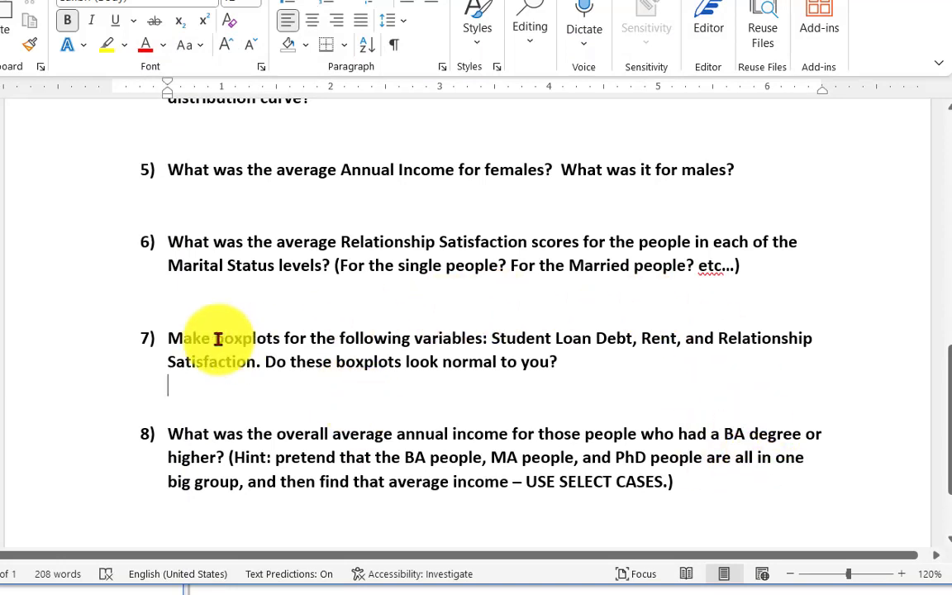
left_click_drag(217, 339, 289, 337)
left_click(513, 353)
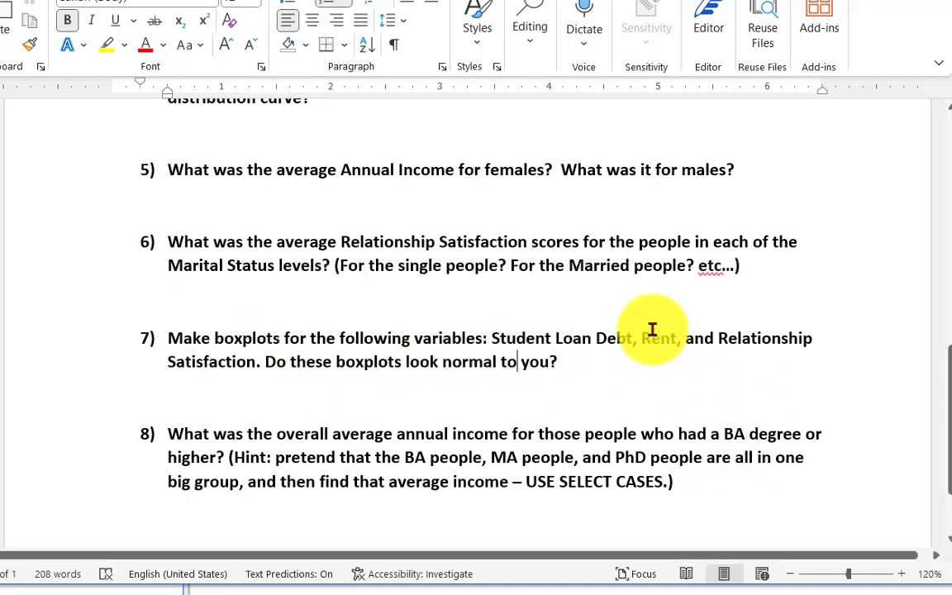
left_click(751, 338)
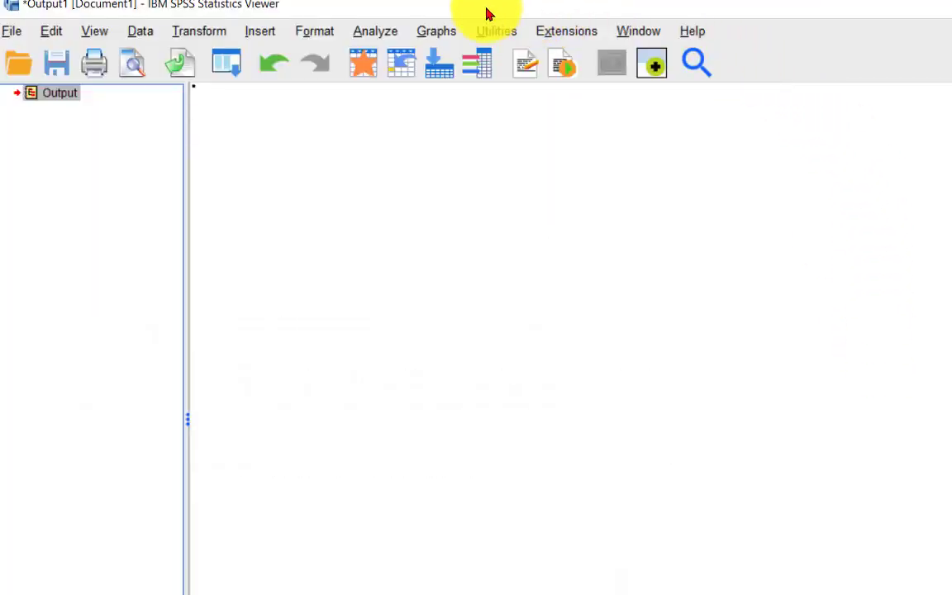
Step: In SPSS, reset the Chart Builder and create a 1-D boxplot with Student_Loan_Debt on the X-axis
left_click(430, 35)
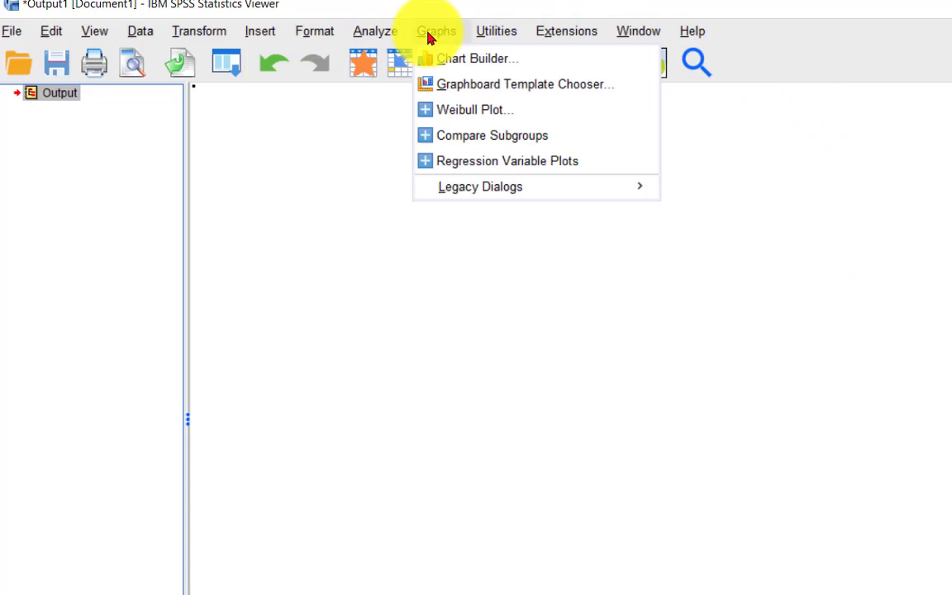
left_click(446, 59)
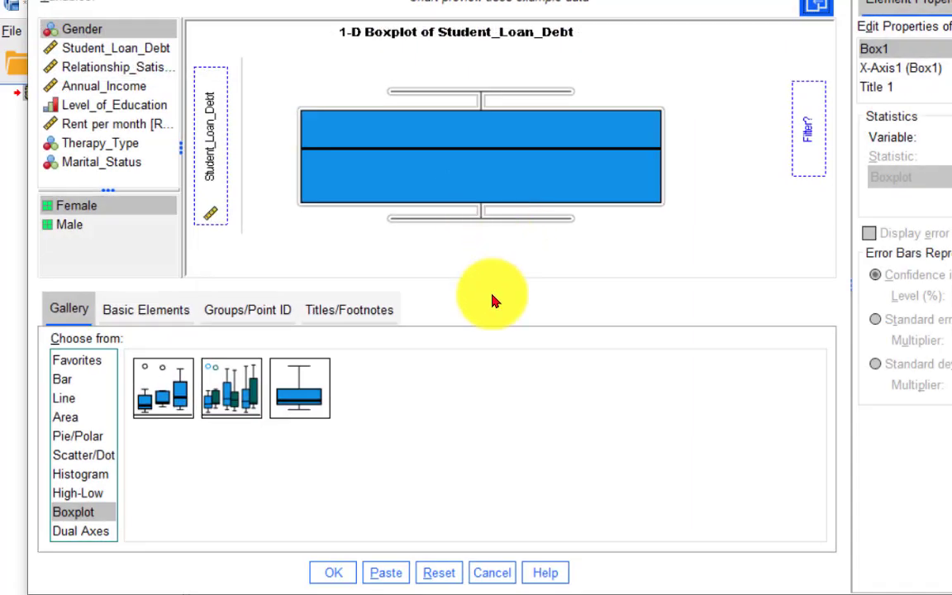
left_click(438, 574)
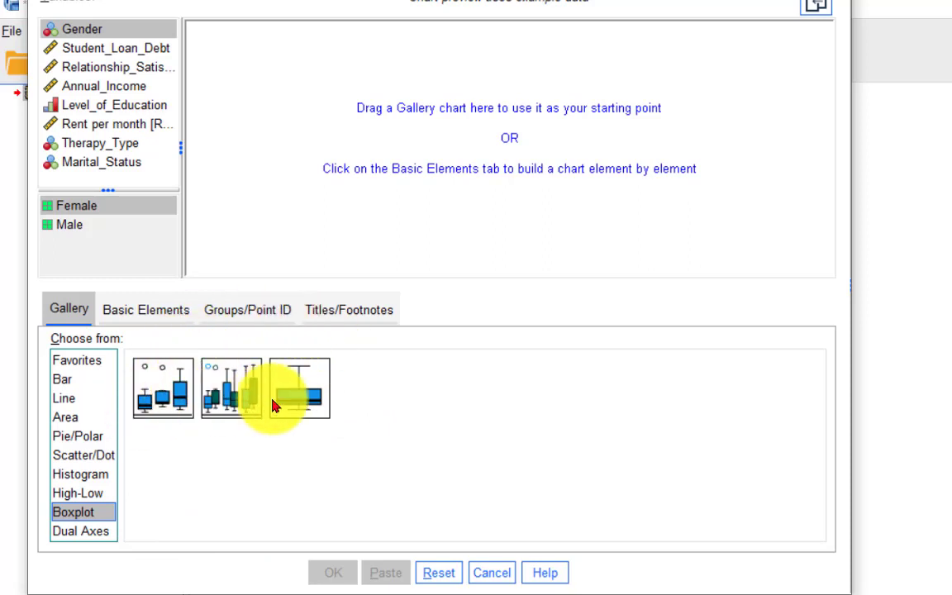
left_click(299, 404)
left_click_drag(341, 340, 432, 167)
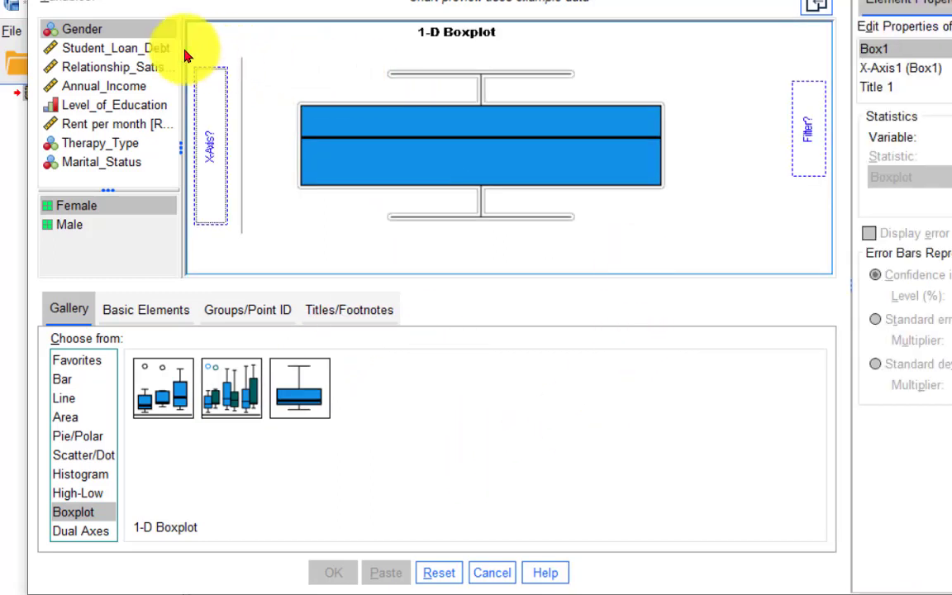
left_click_drag(117, 47, 207, 142)
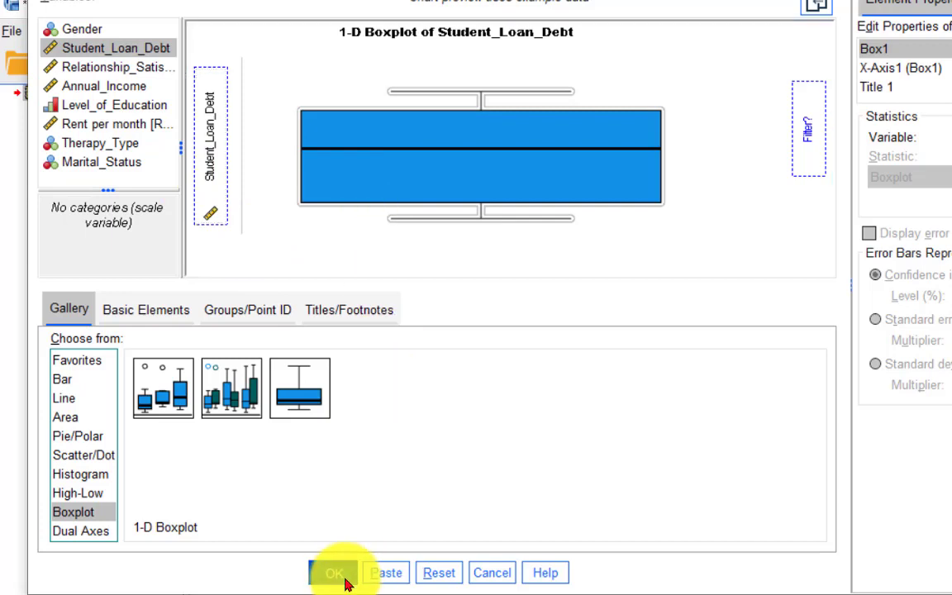
left_click(345, 572)
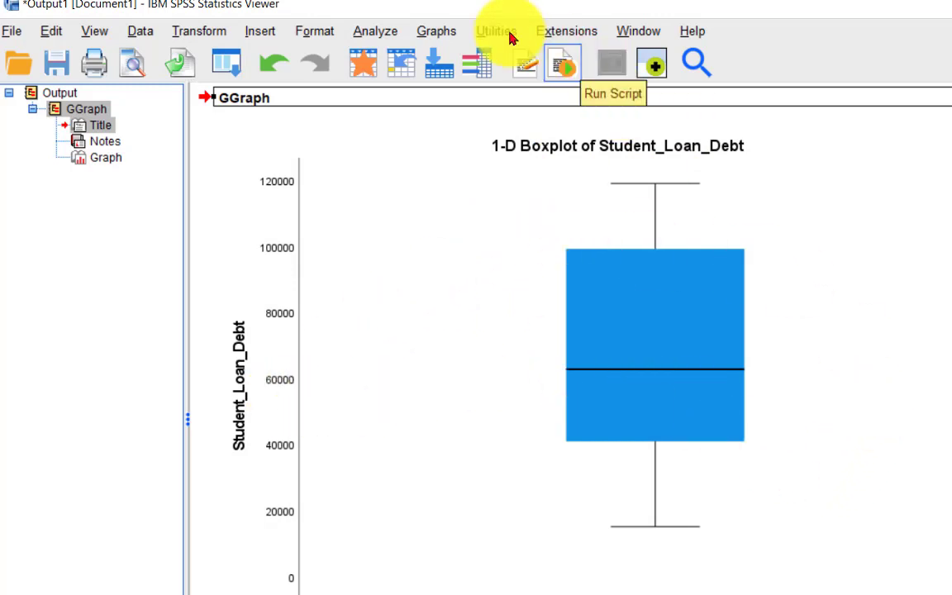
Step: Replace Student_Loan_Debt with Rent per month in the Chart Builder and create its 1-D boxplot
left_click(376, 33)
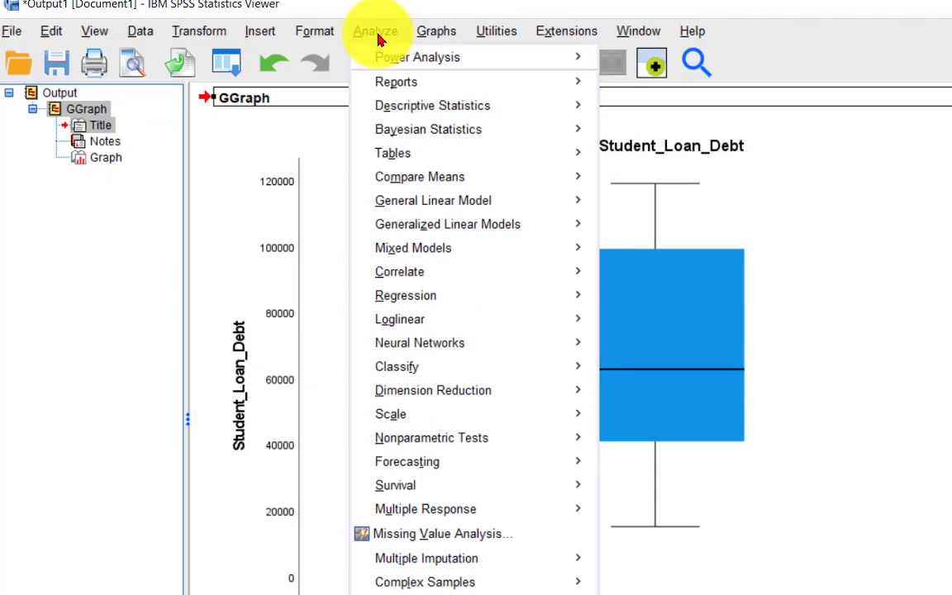
left_click(436, 33)
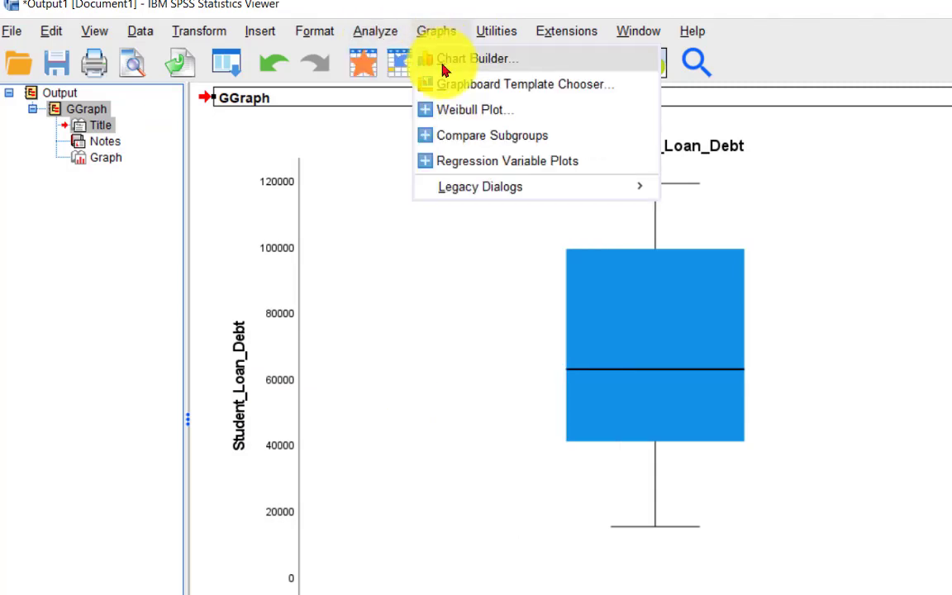
left_click(446, 59)
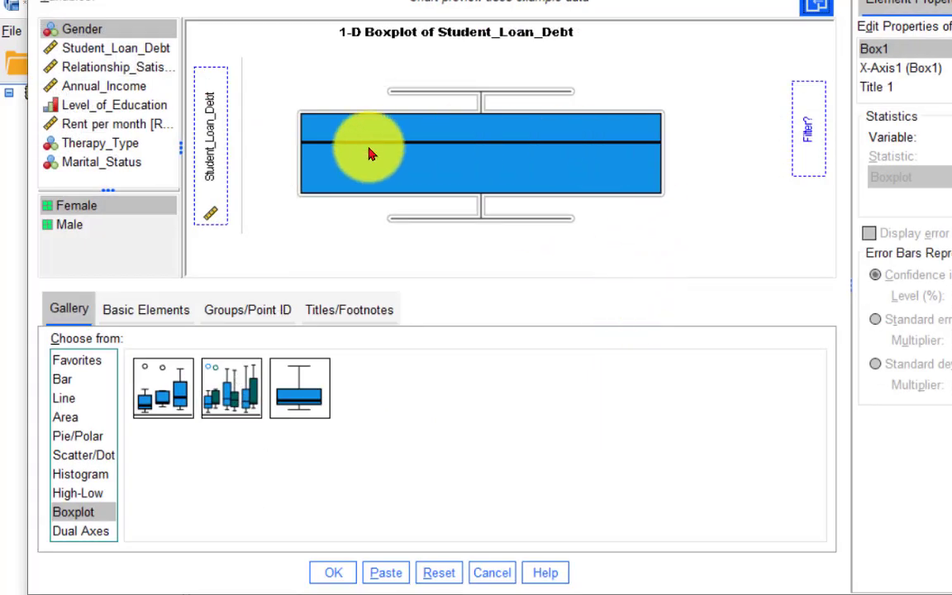
left_click_drag(218, 162, 149, 104)
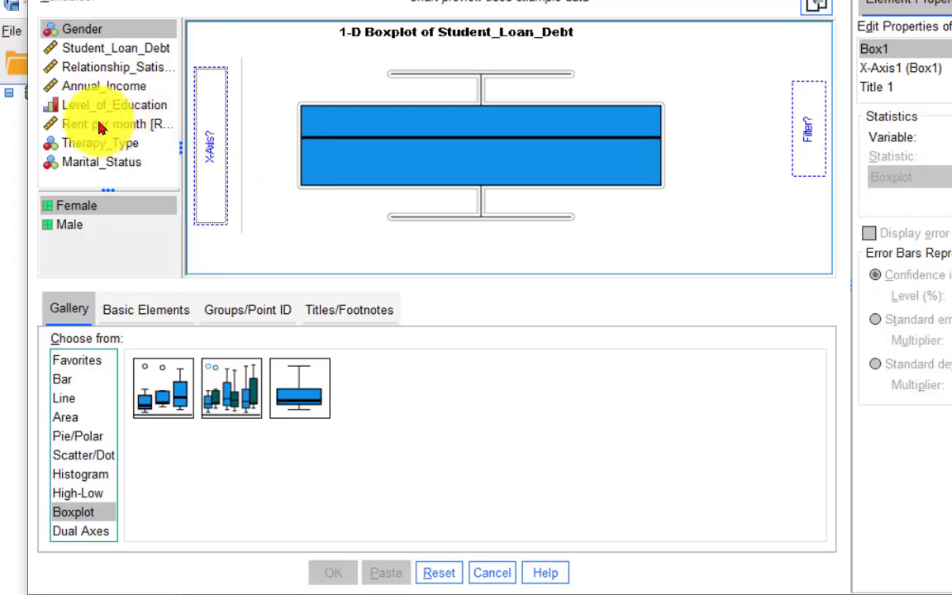
left_click_drag(64, 124, 210, 139)
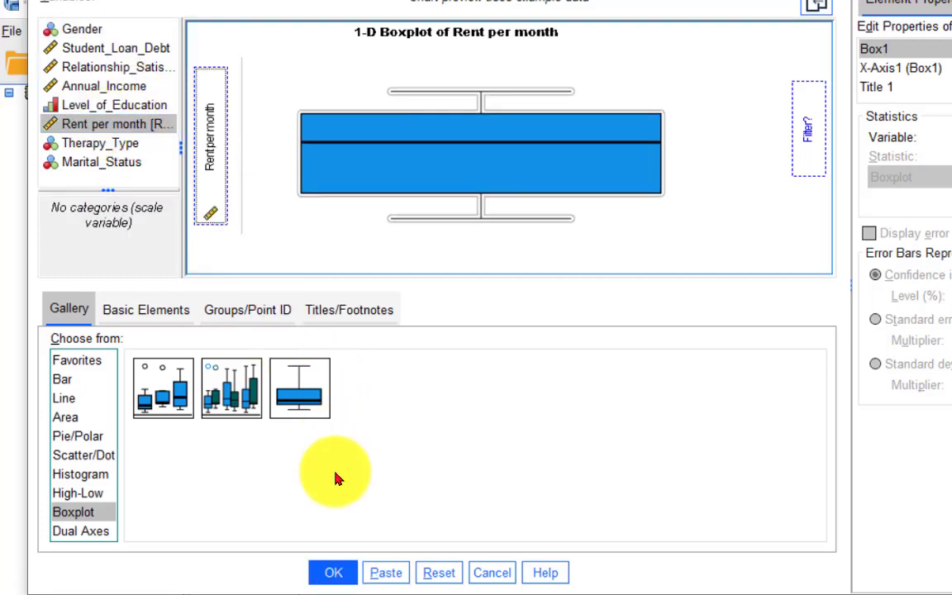
left_click(329, 570)
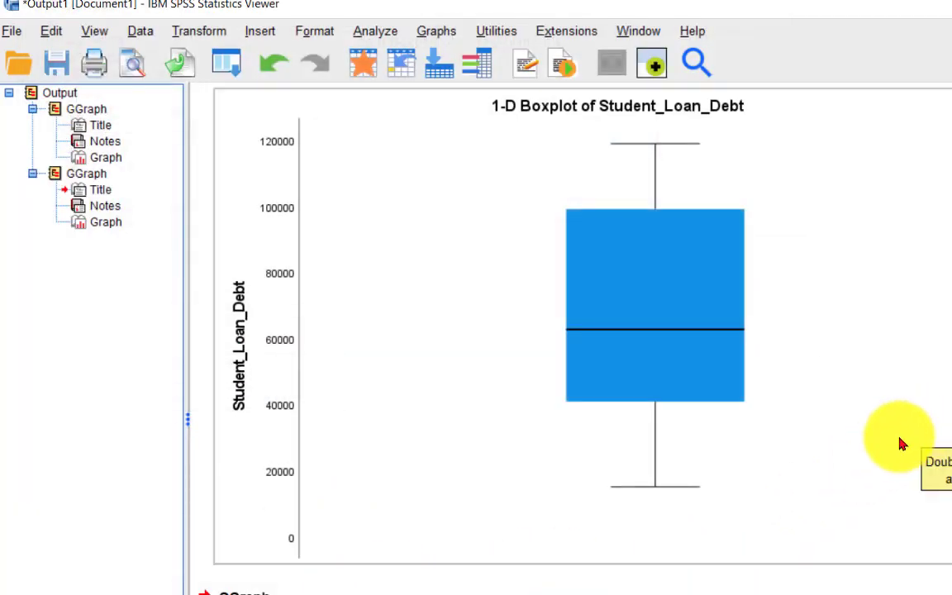
Step: Compare the Student_Loan_Debt and Rent per month boxplots in the output for signs of normality
scroll(884, 442, "down", 5)
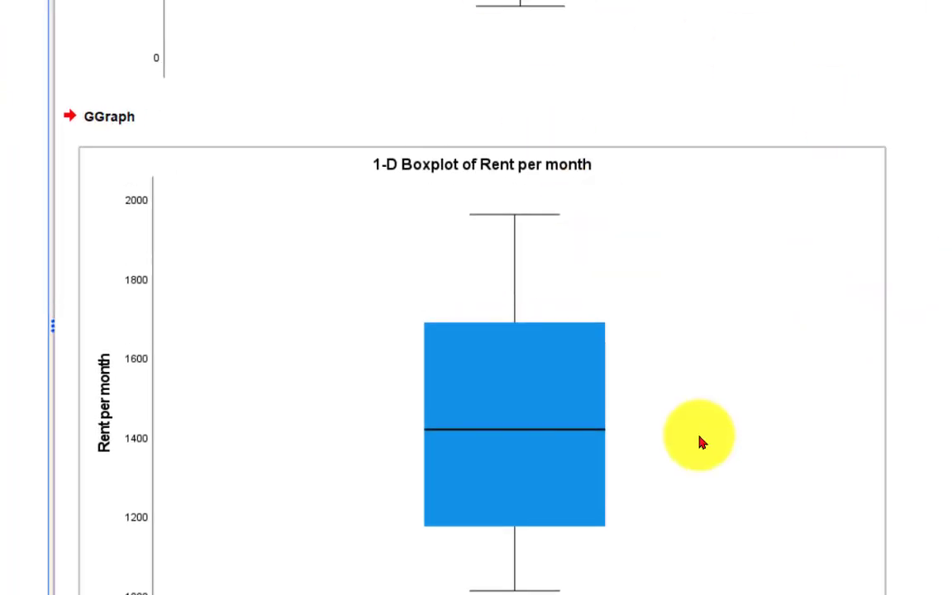
scroll(661, 402, "up", 5)
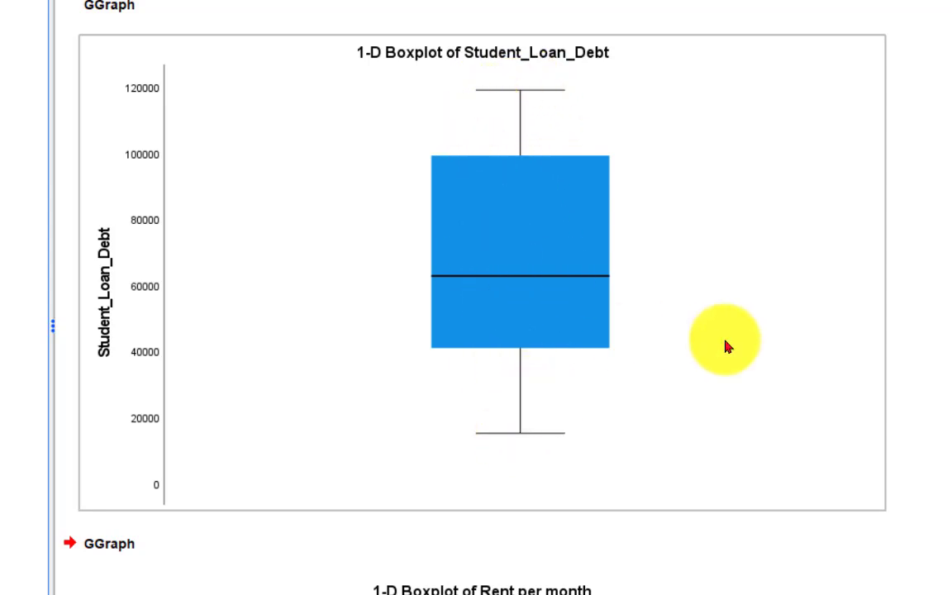
scroll(724, 347, "down", 5)
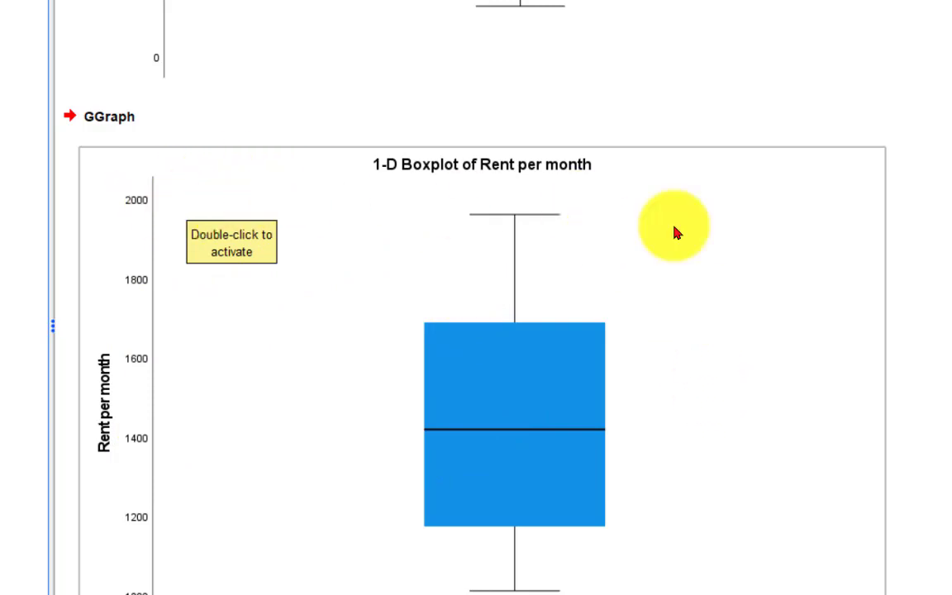
Step: Replace Rent per month with Relationship_Satisfaction on the X-axis in the Chart Builder and create its 1-D boxplot
left_click(299, 0)
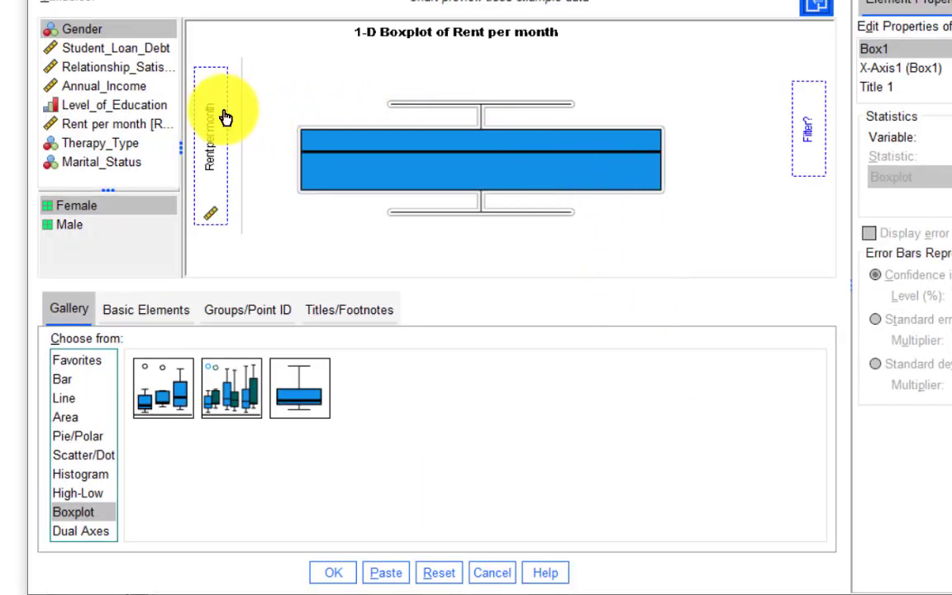
left_click_drag(215, 132, 165, 133)
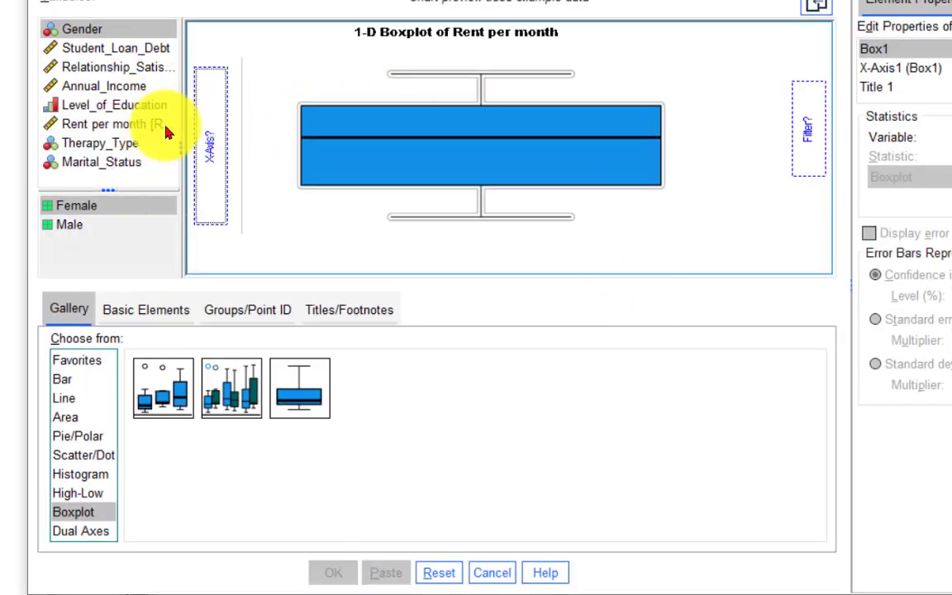
left_click_drag(111, 67, 209, 135)
left_click(345, 572)
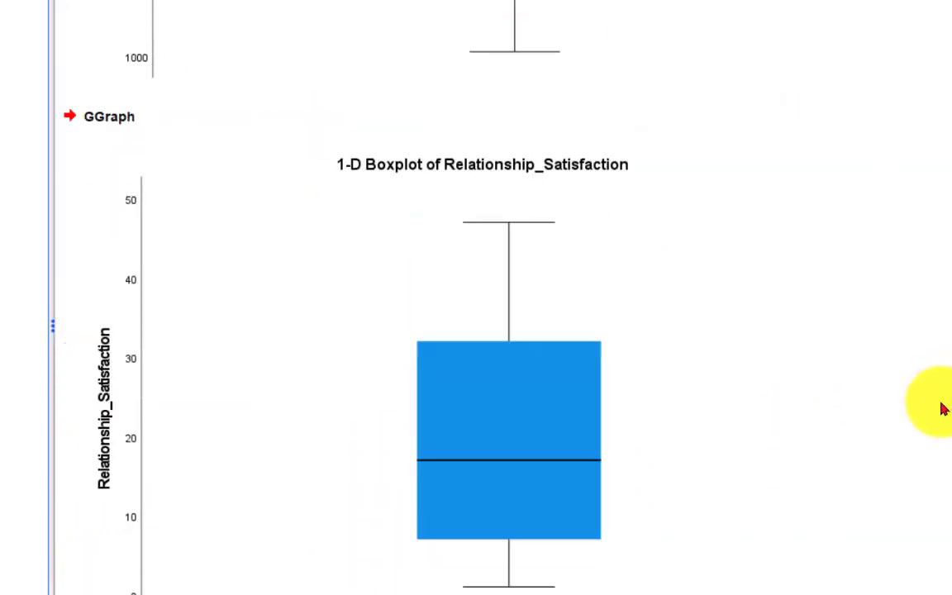
Step: Switch to the Word assignment and read question 8 about average annual income for people with a BA degree or higher
left_click(652, 491)
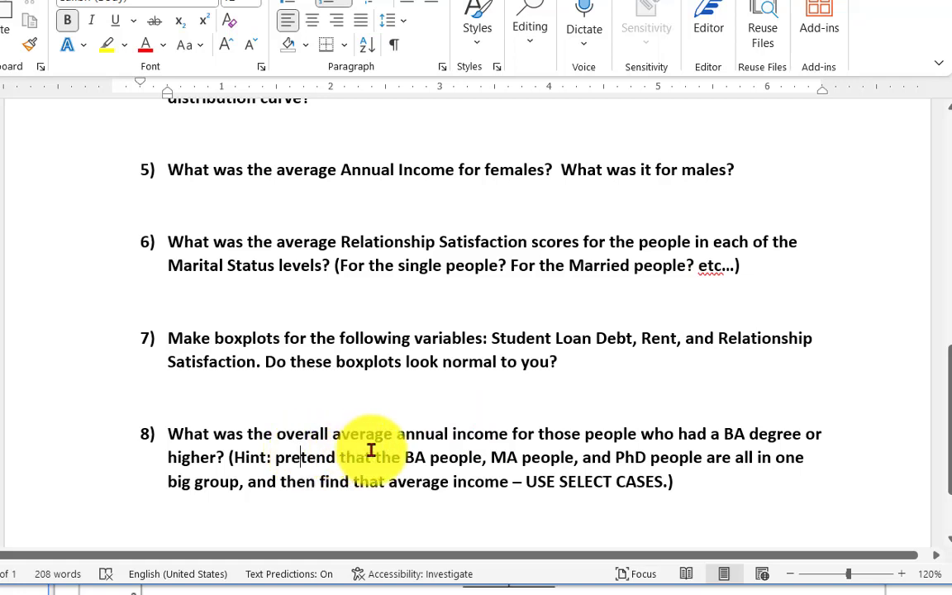
left_click_drag(525, 479, 639, 478)
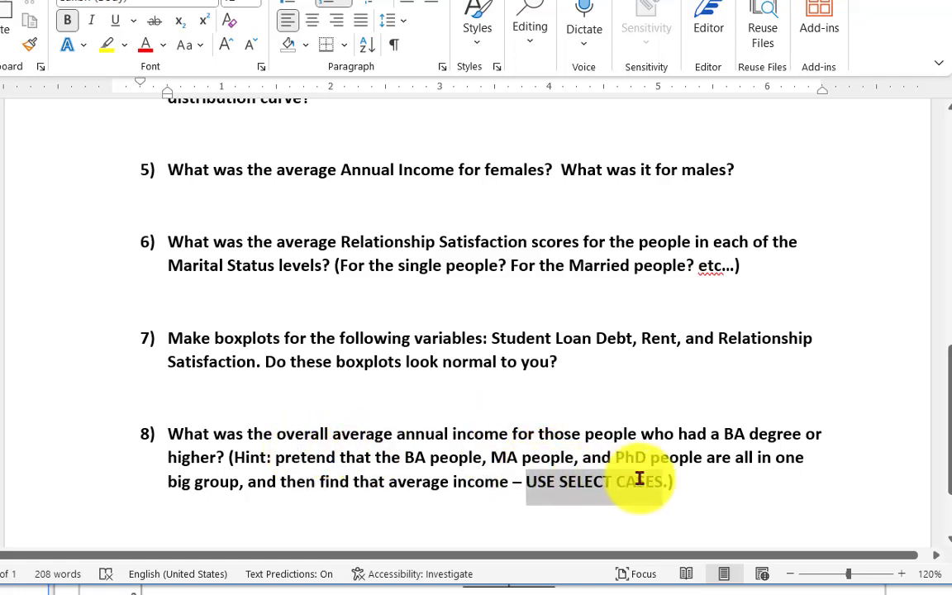
left_click(423, 456)
left_click(517, 456)
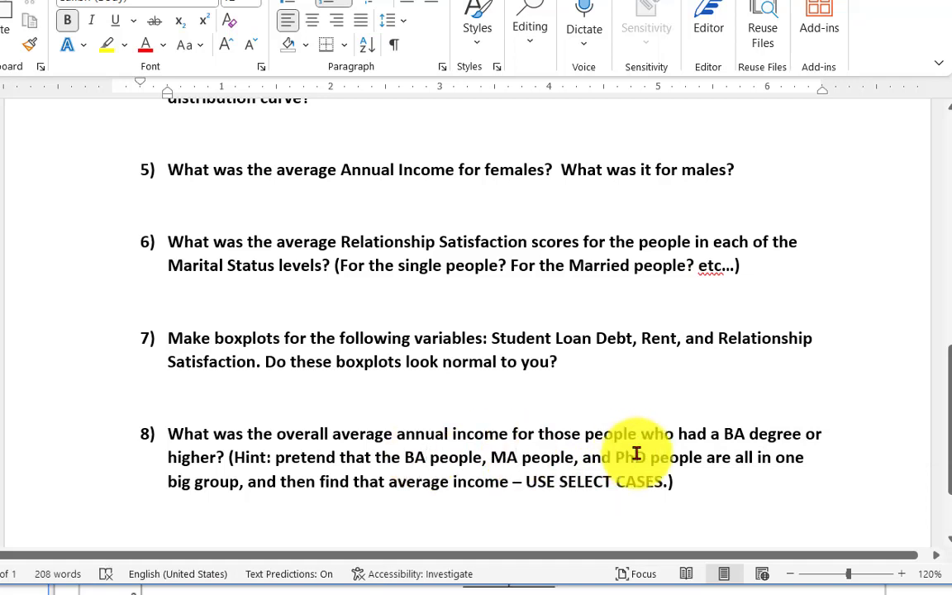
left_click(635, 456)
left_click(333, 435)
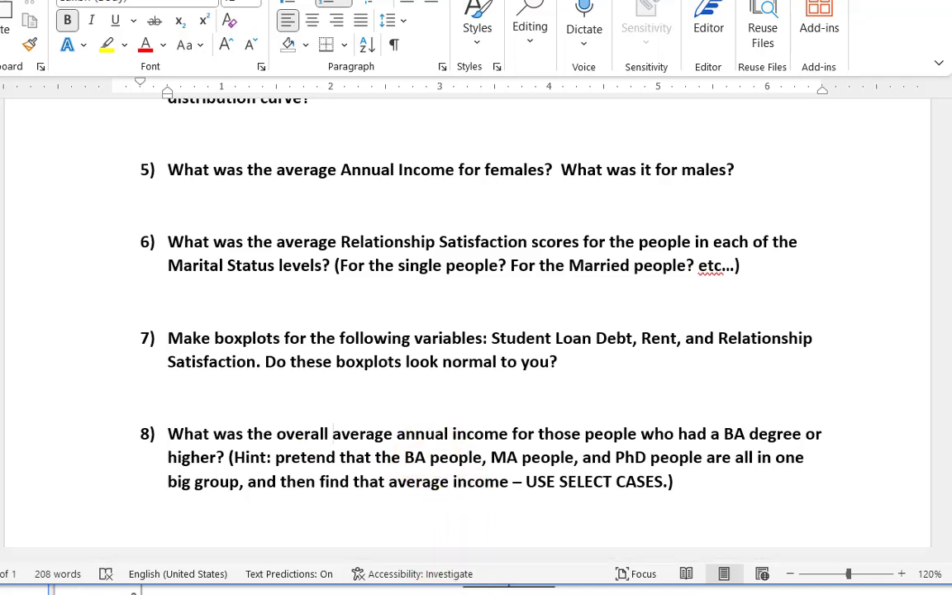
Step: Switch to the SPSS Data Editor for Week 03 data IN CLASS.sav and move its window up to make room for the full Data commands list
mouse_move(508, 588)
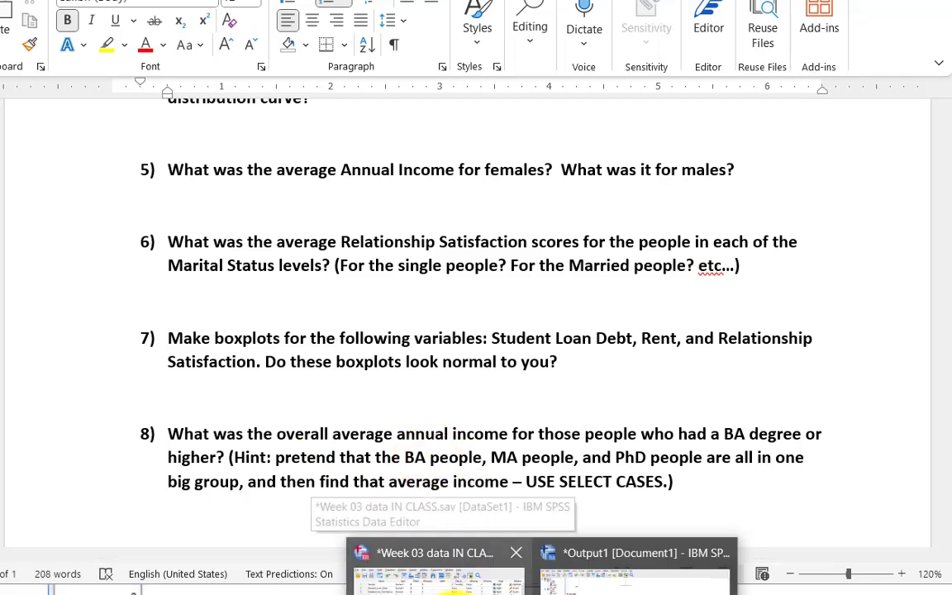
left_click(435, 574)
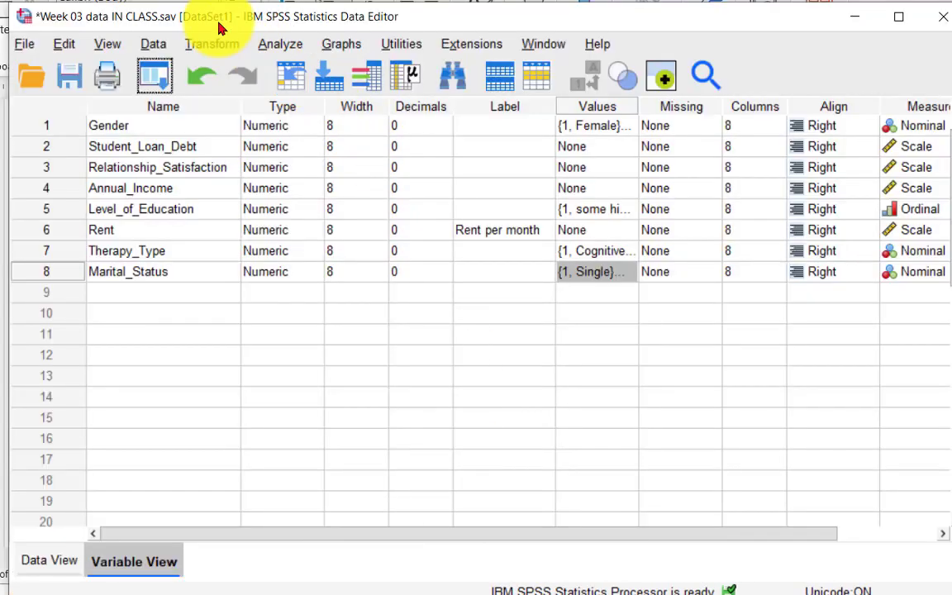
mouse_move(213, 26)
left_mouse_down()
mouse_move(197, 26)
mouse_move(209, 26)
left_mouse_up()
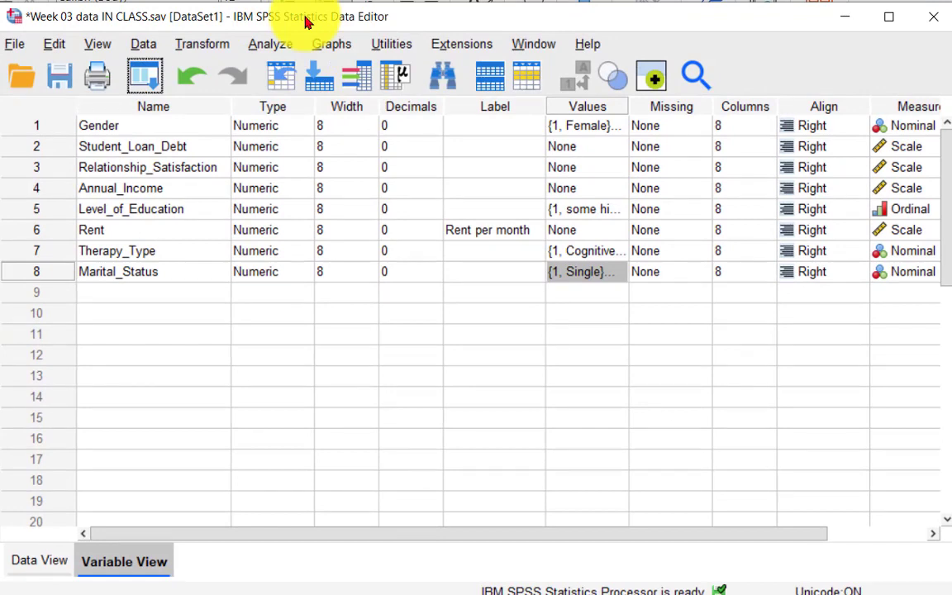
left_click(147, 46)
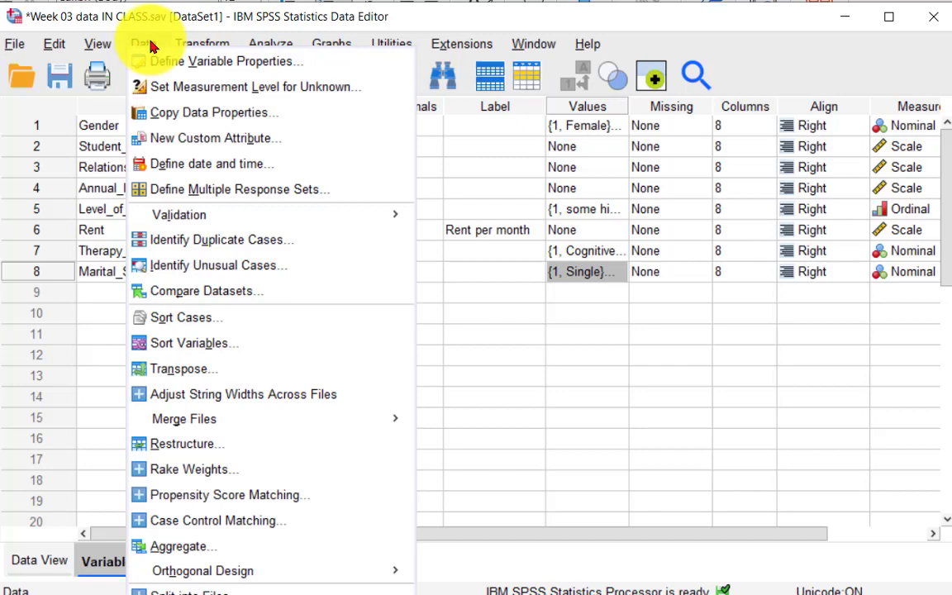
left_click_drag(237, 12, 243, 0)
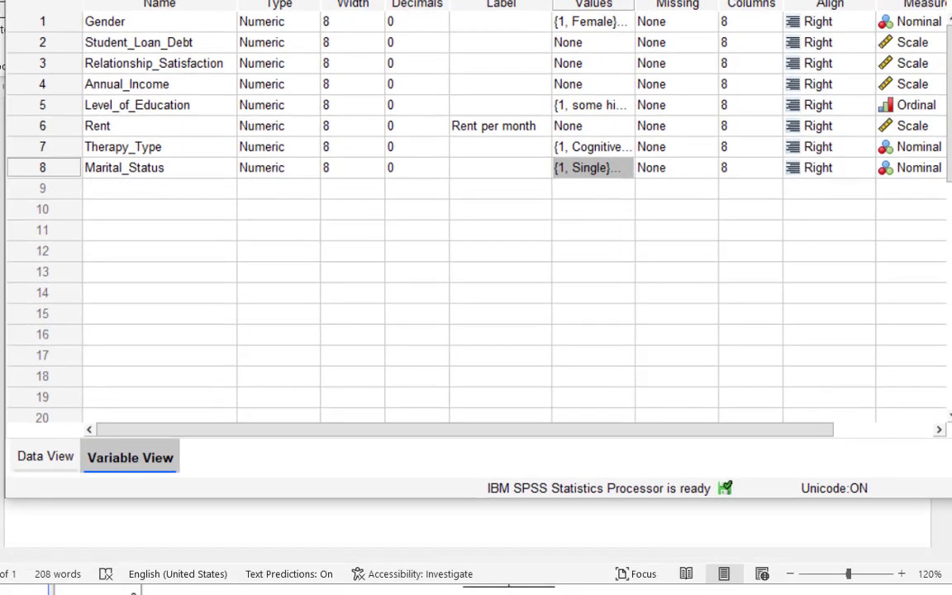
left_click(145, 0)
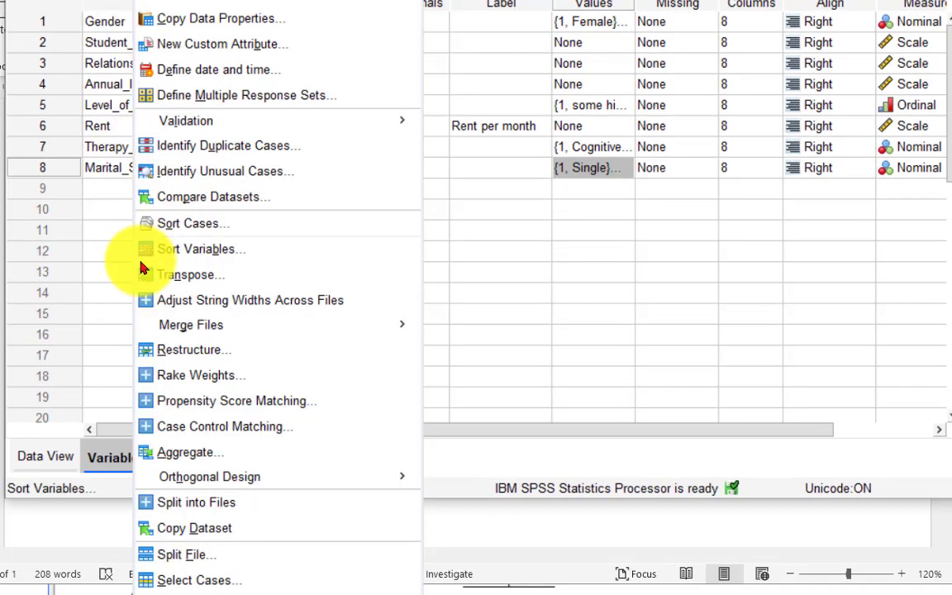
left_click(188, 581)
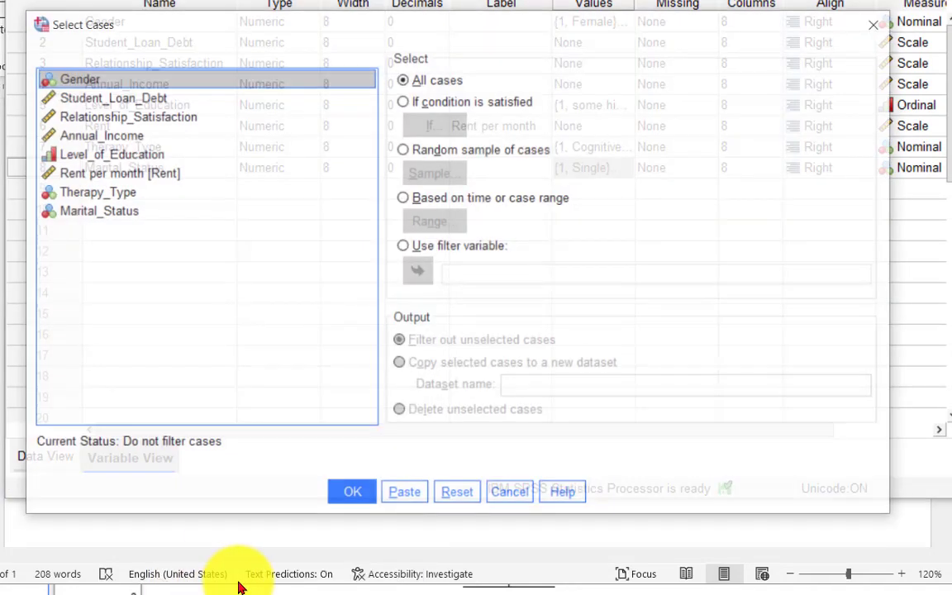
left_click(404, 101)
left_click(421, 124)
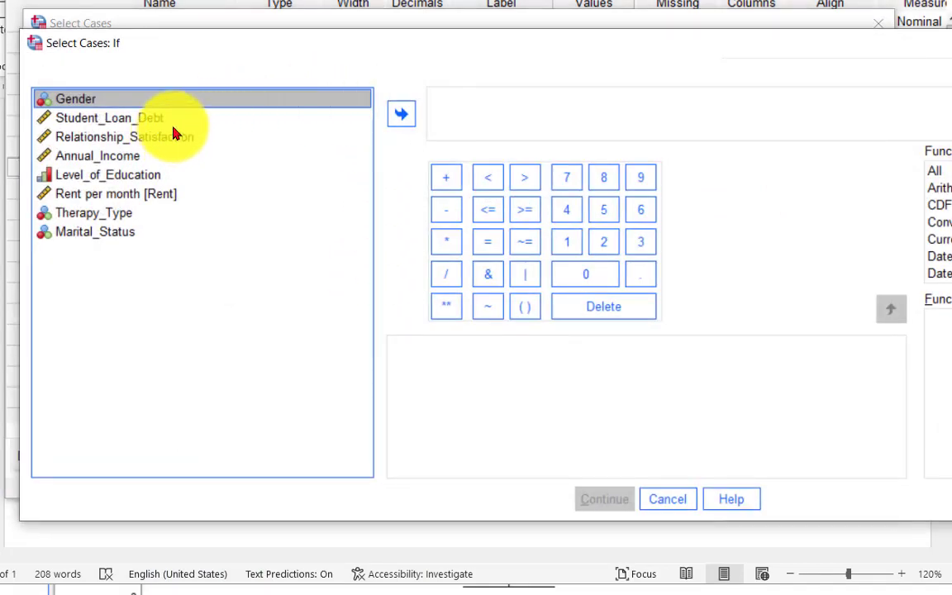
left_click(98, 175)
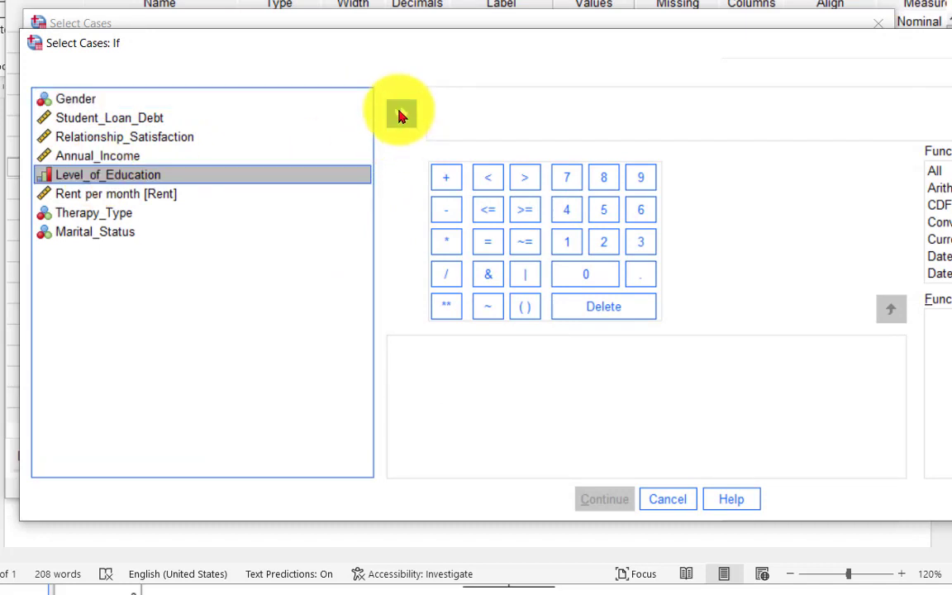
left_click(399, 114)
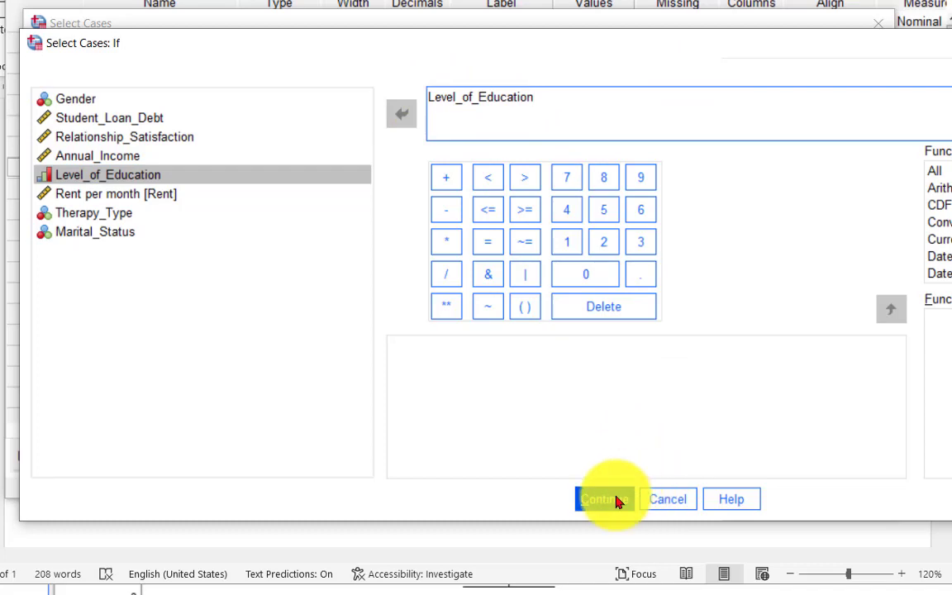
left_click(666, 499)
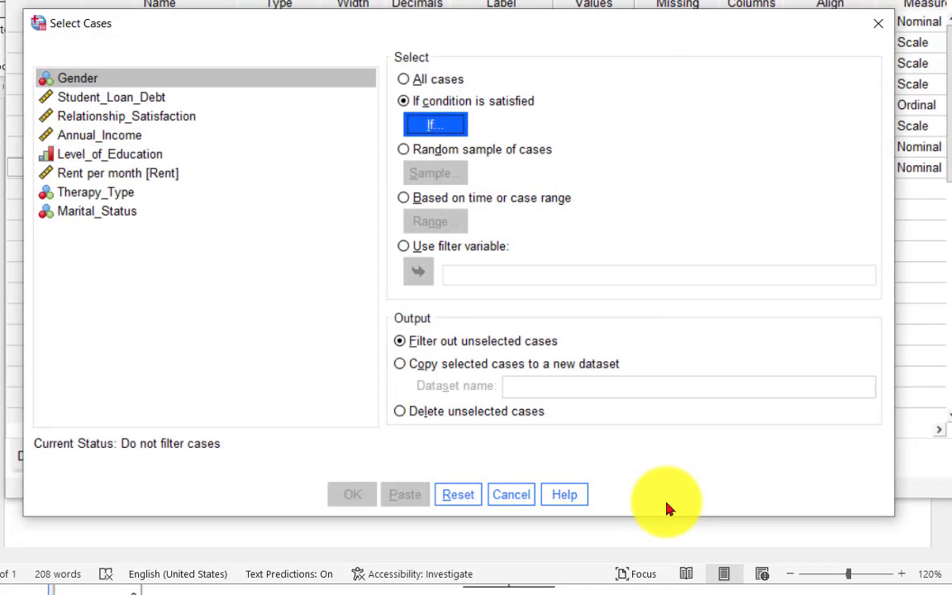
left_click(528, 496)
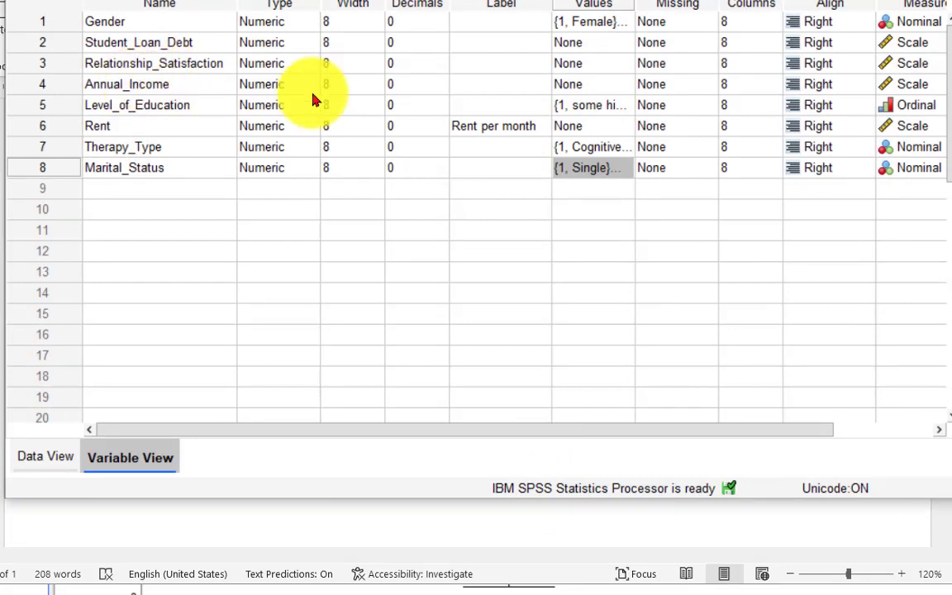
Step: Check the value labels of Level_of_Education to find which codes stand for BA degree and higher
left_click(624, 108)
left_click(628, 105)
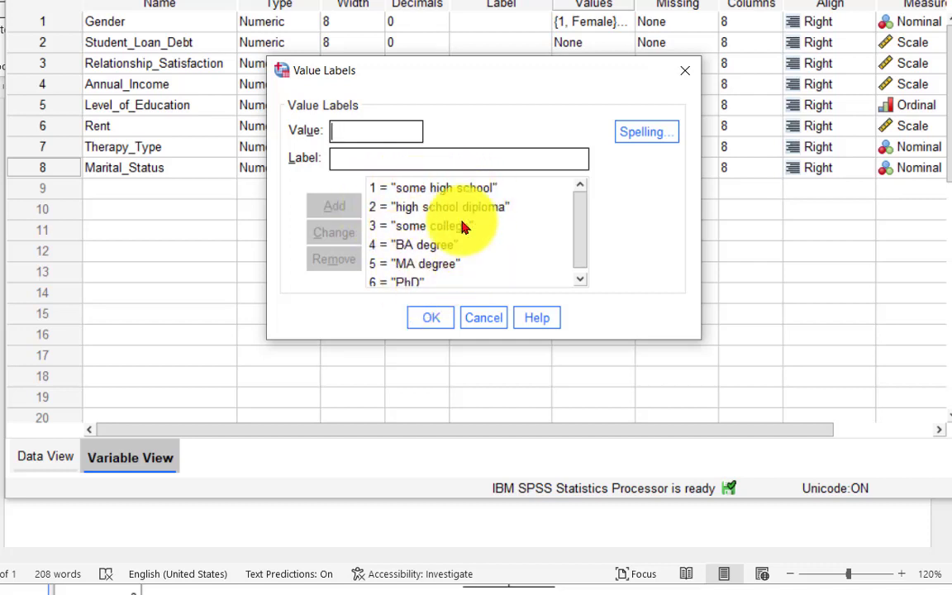
left_click(423, 321)
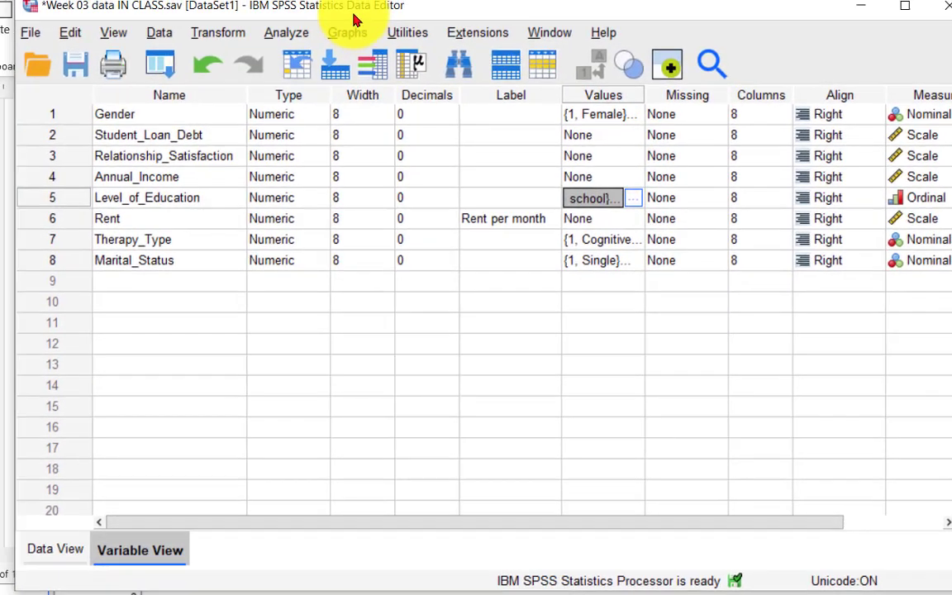
Step: Use Select Cases to keep only cases satisfying Level_of_Education > 3, filtering out the unselected cases
left_click(160, 33)
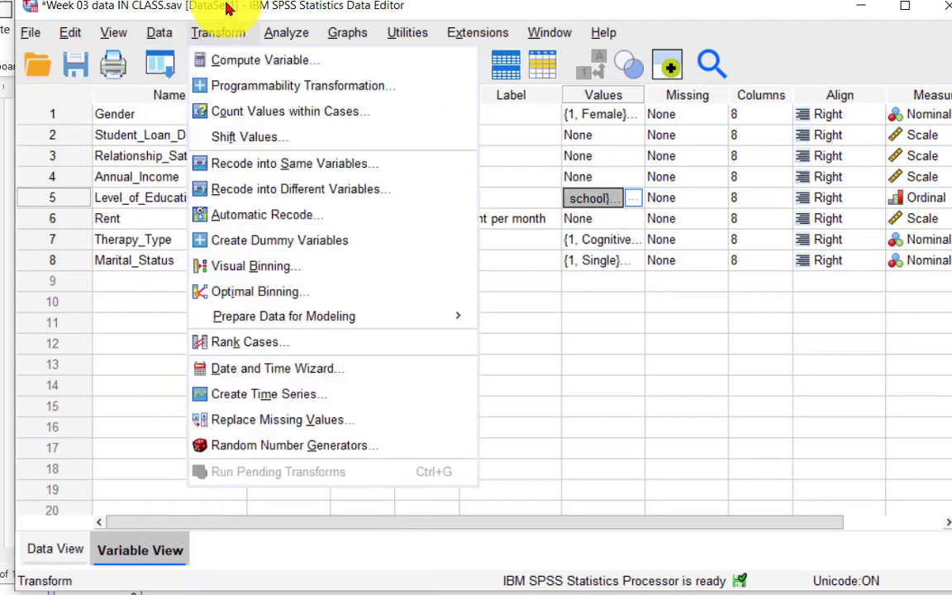
mouse_move(228, 7)
left_mouse_down()
mouse_move(243, 0)
mouse_move(223, 0)
left_mouse_up()
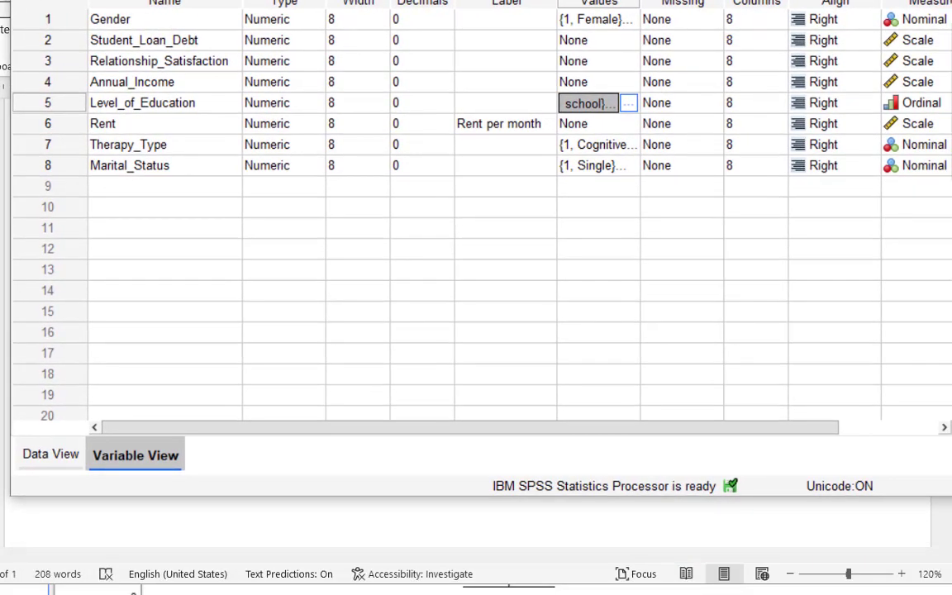
left_click(155, 0)
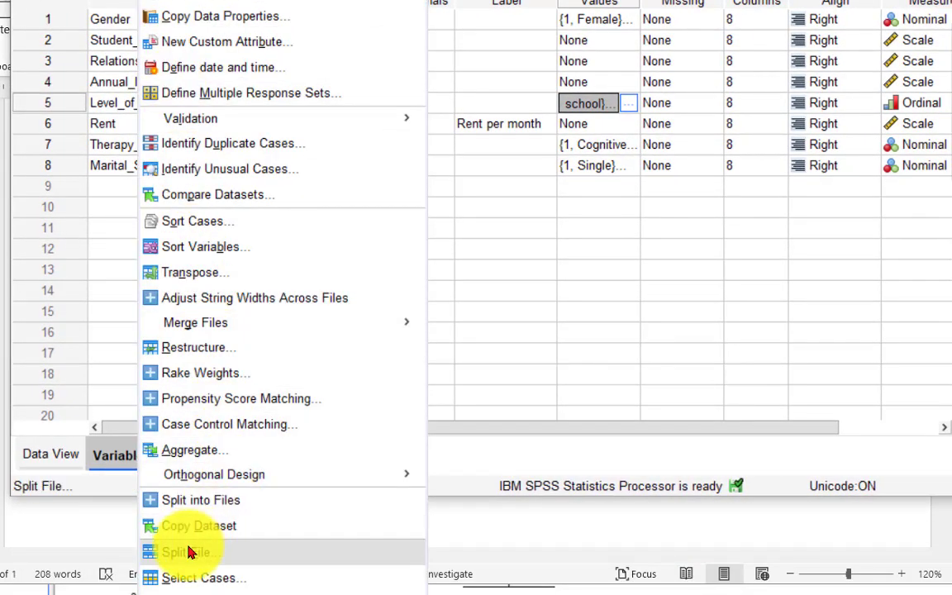
left_click(183, 580)
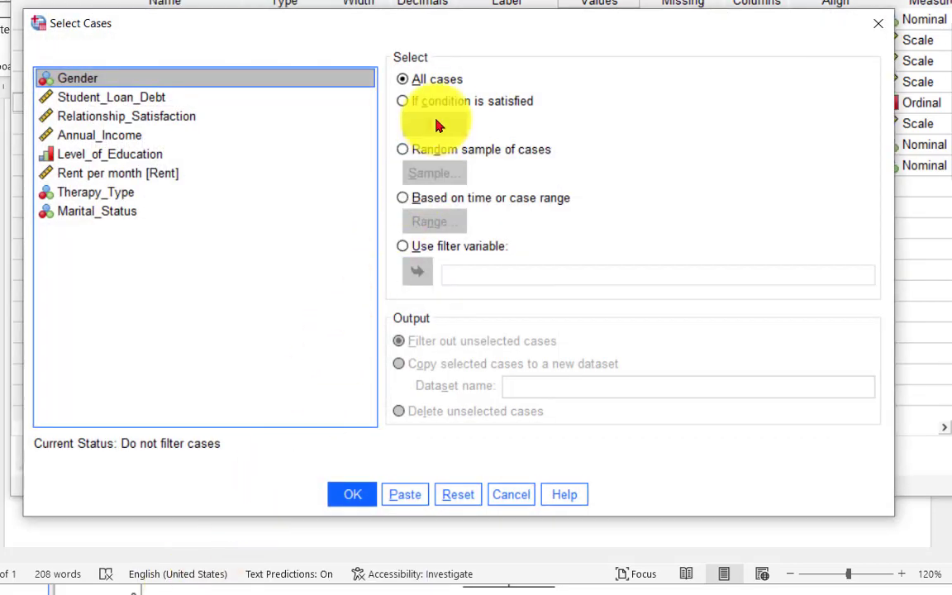
left_click(436, 108)
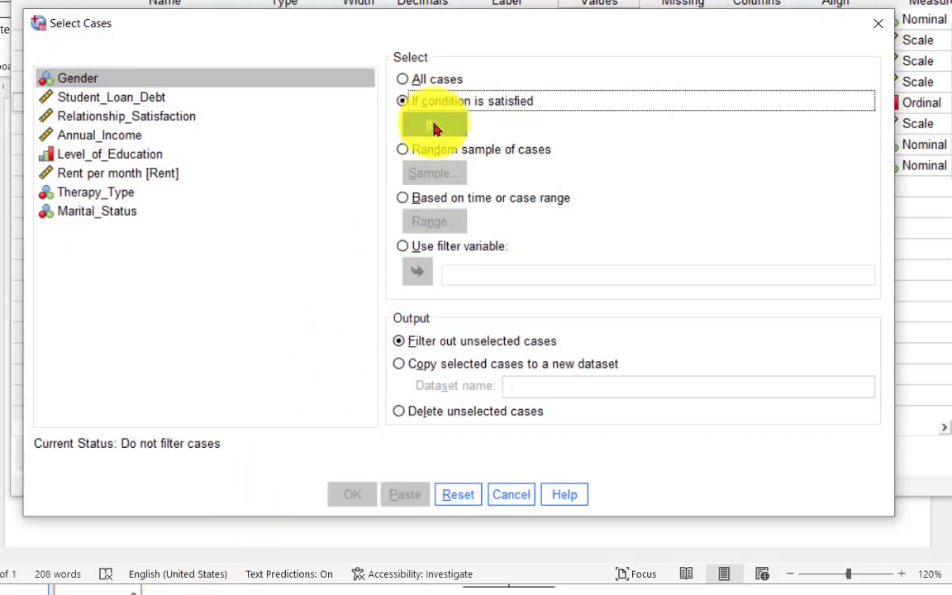
left_click(435, 128)
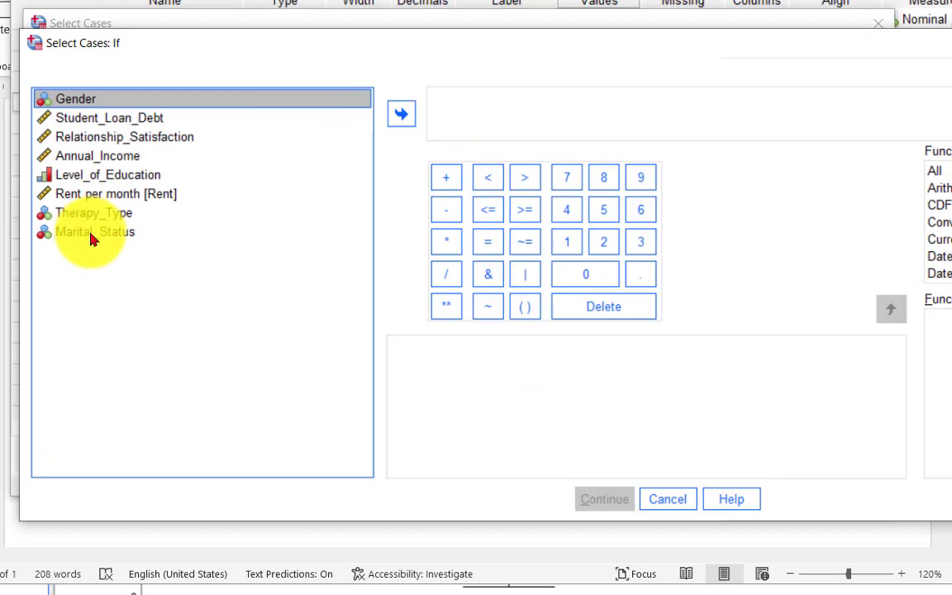
left_click(83, 183)
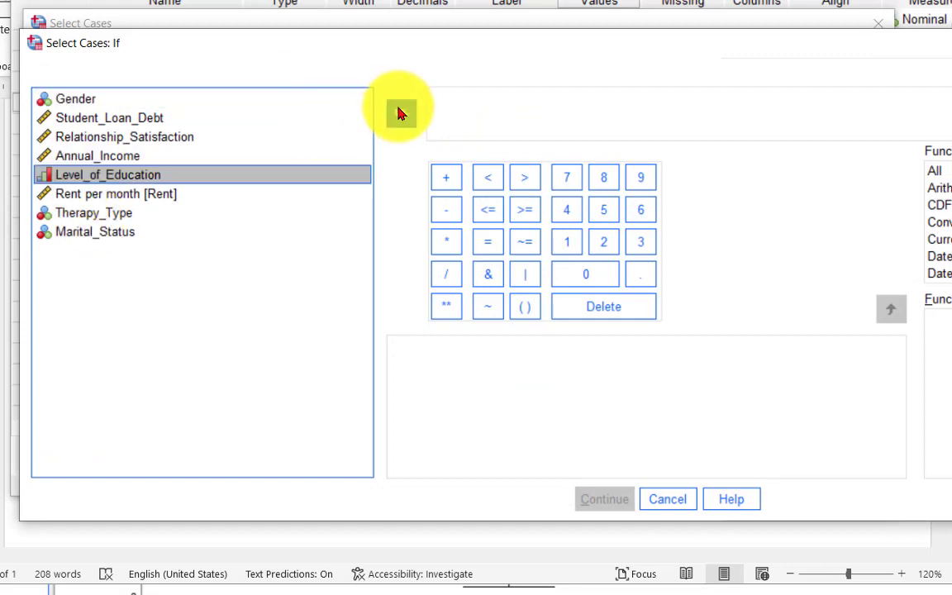
left_click(400, 113)
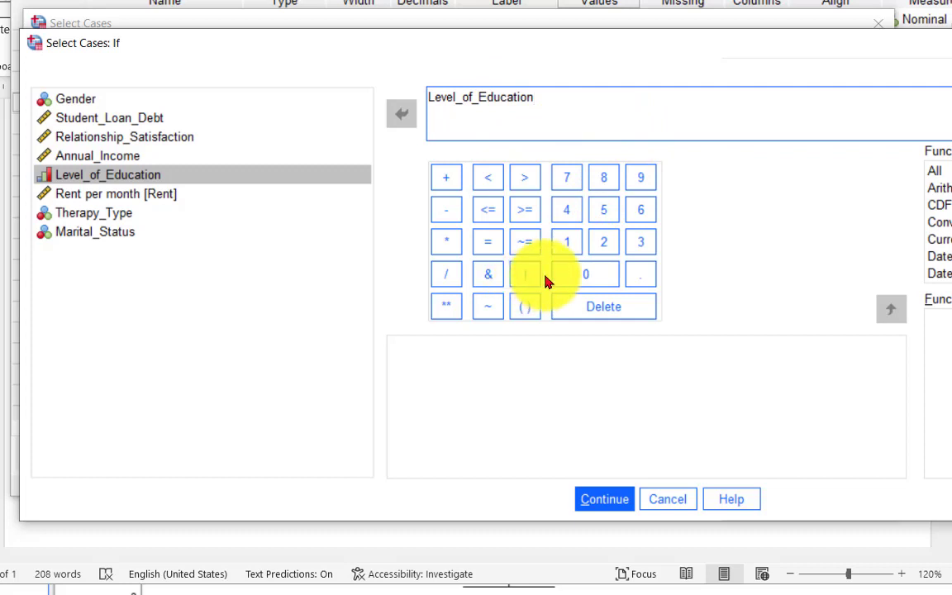
left_click(522, 179)
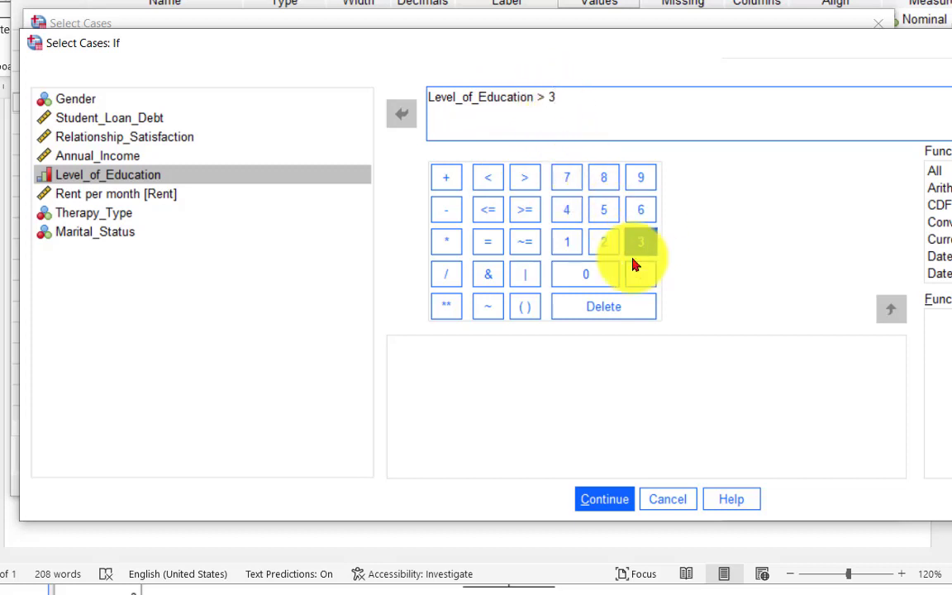
left_click(599, 498)
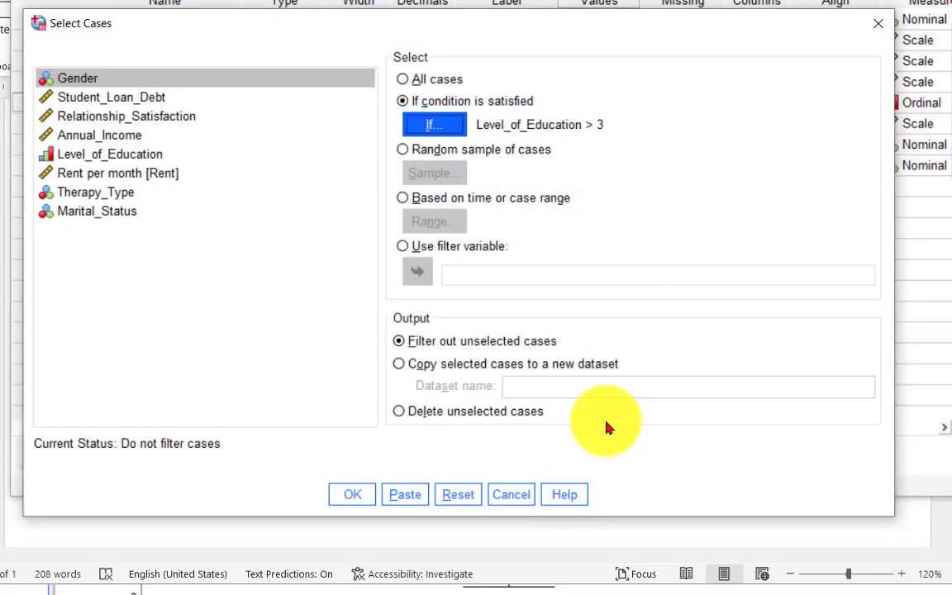
left_click(352, 494)
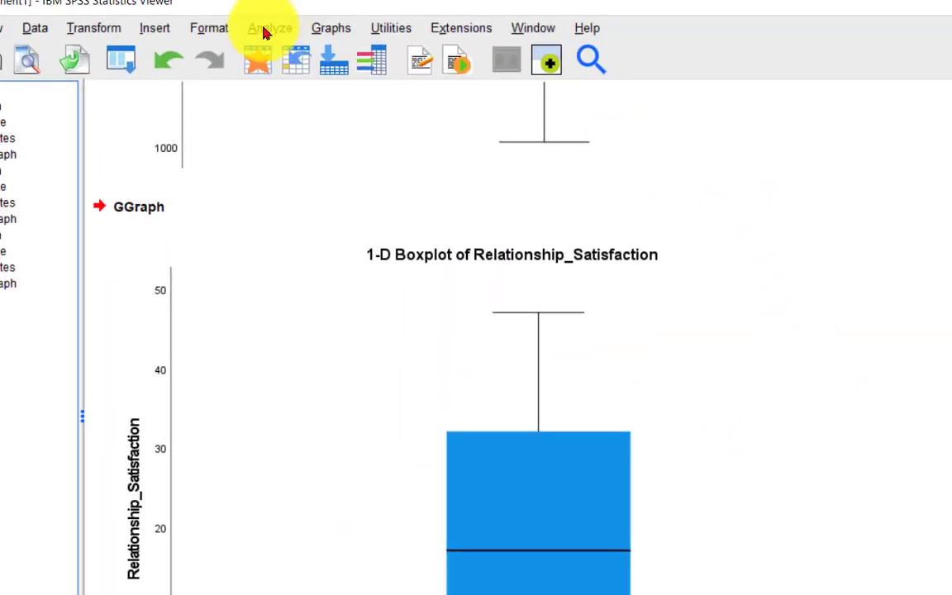
Step: Open the Frequencies analysis and remove Relationship_Satisfaction from its selected variables
left_click(267, 29)
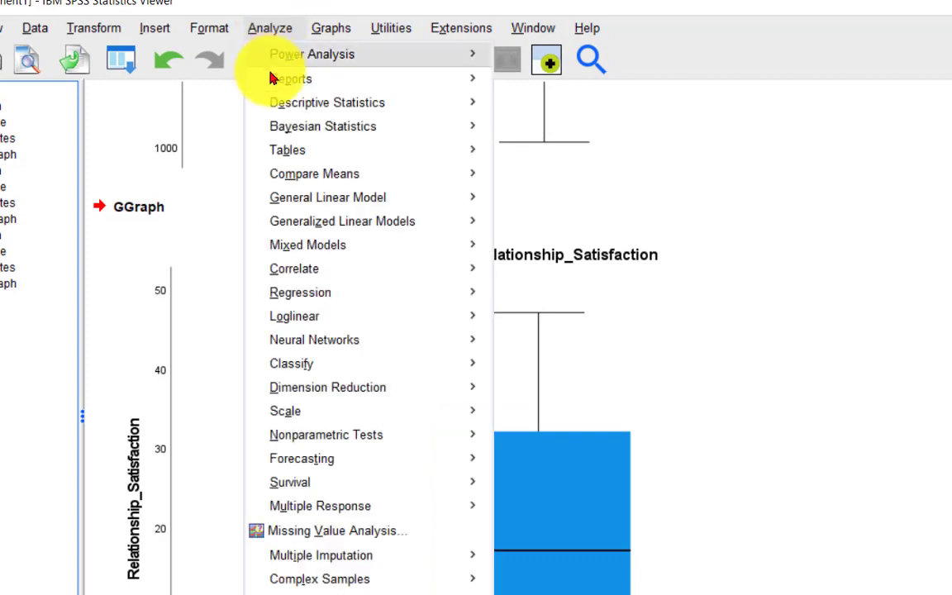
mouse_move(297, 106)
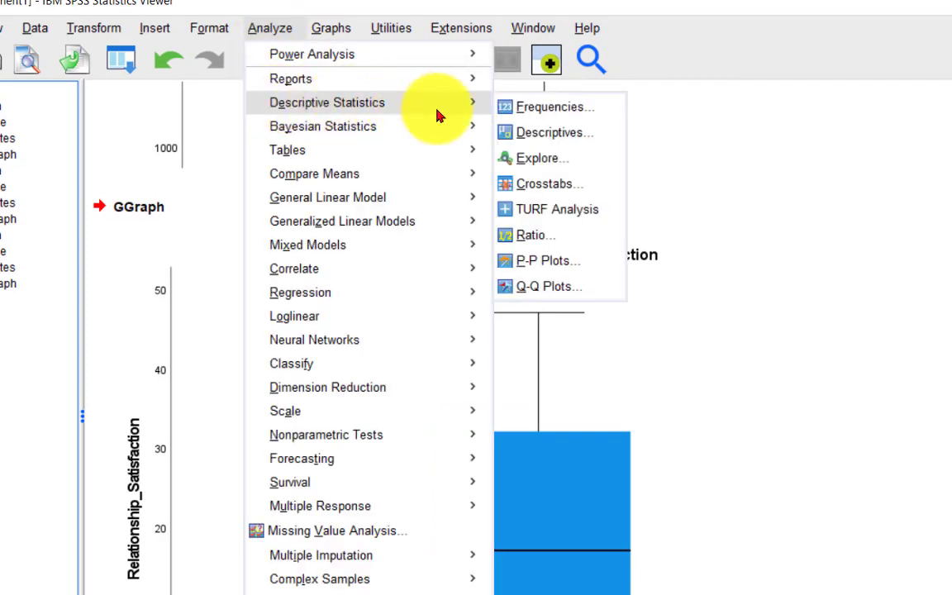
left_click(550, 106)
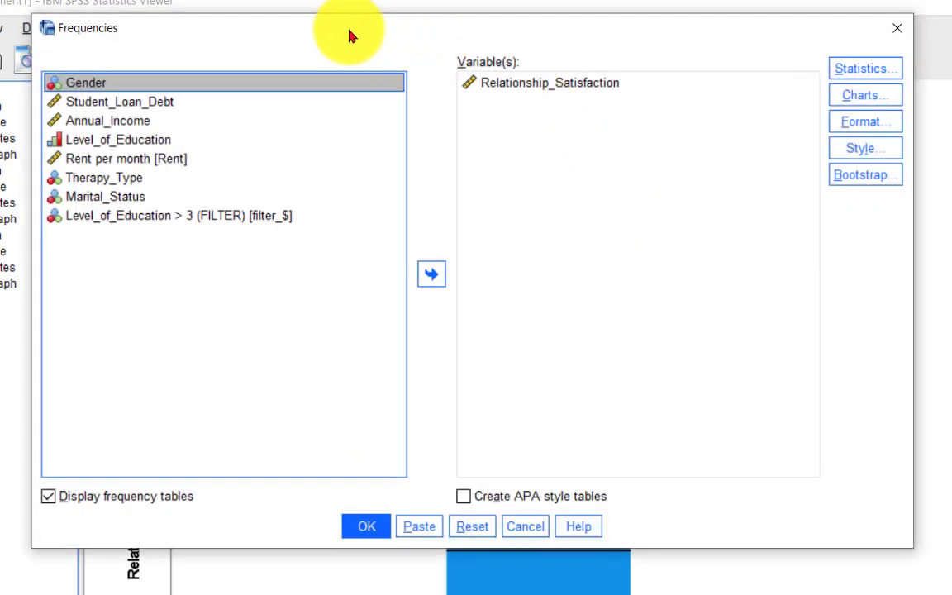
left_click_drag(348, 36, 344, 42)
left_click(510, 89)
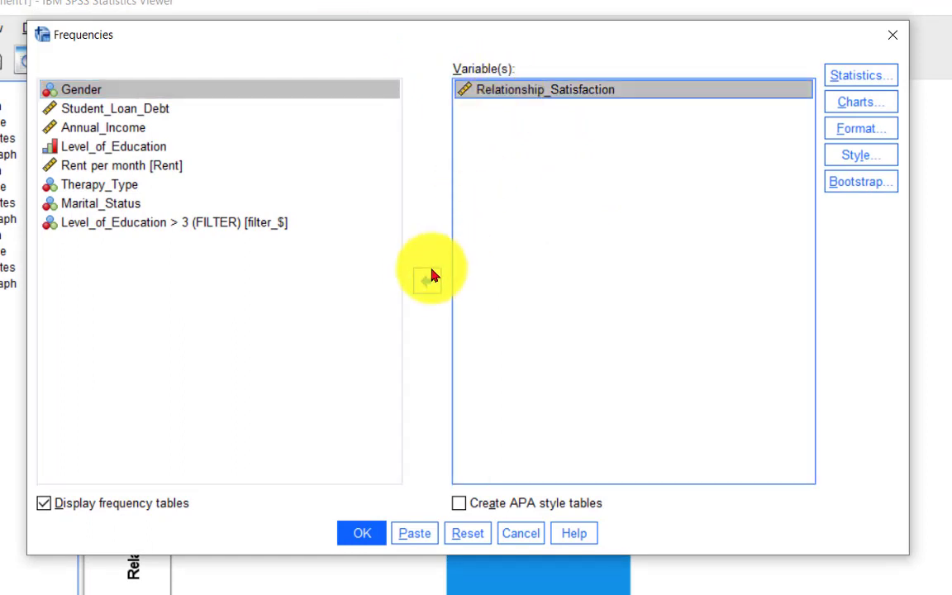
left_click(429, 279)
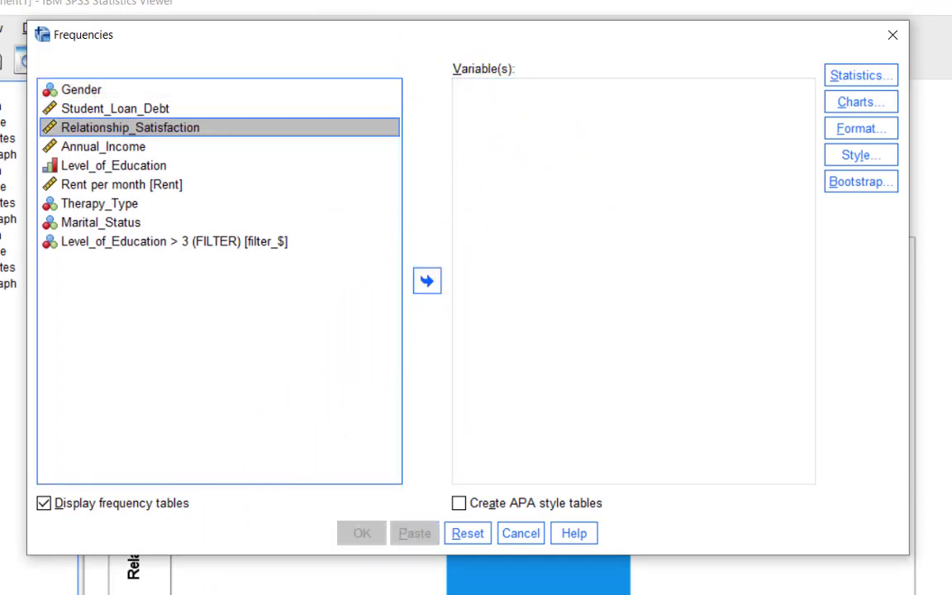
Step: Recheck question 8 in the Word assignment and run Frequencies on Annual_Income with mean and standard deviation
left_click(198, 593)
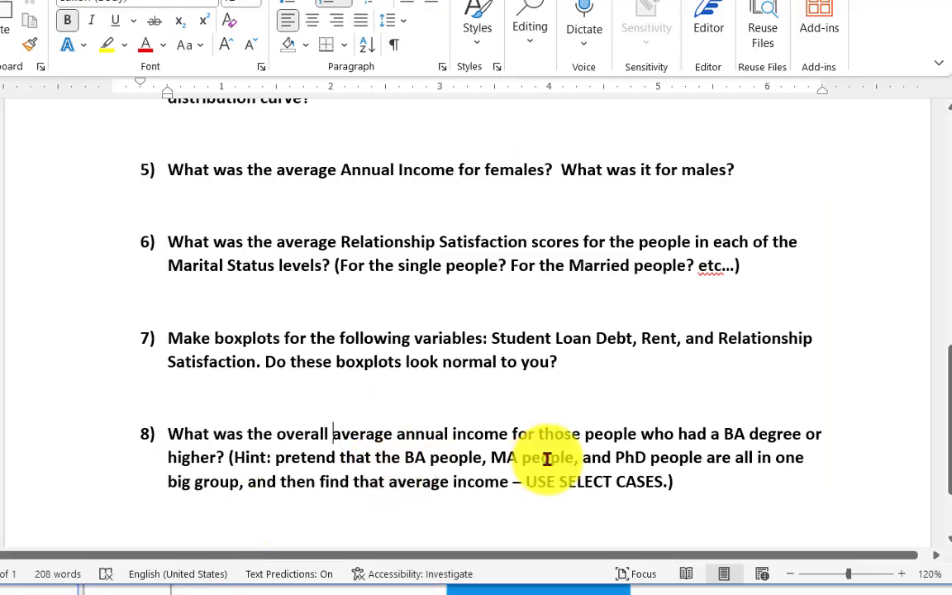
left_click(877, 2)
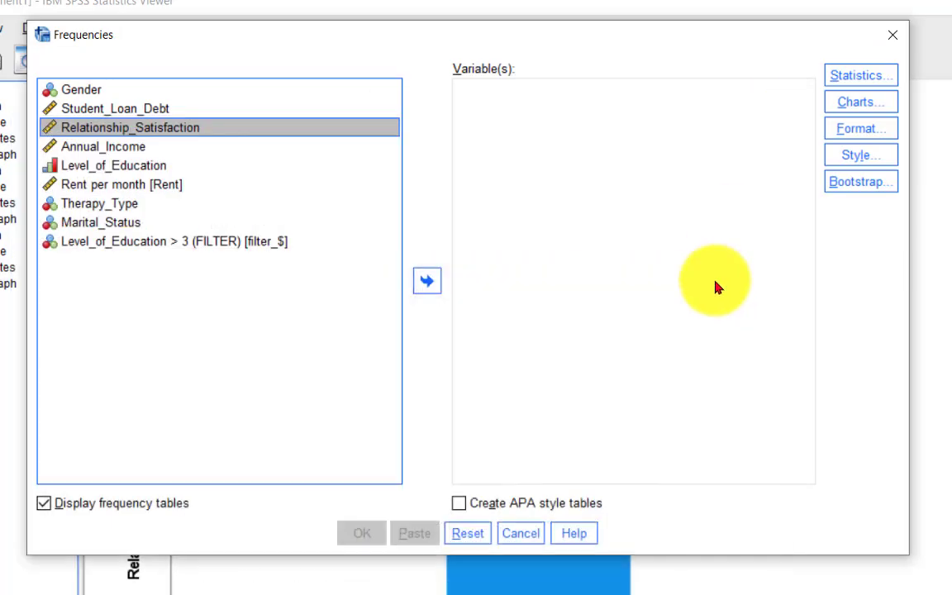
left_click(95, 147)
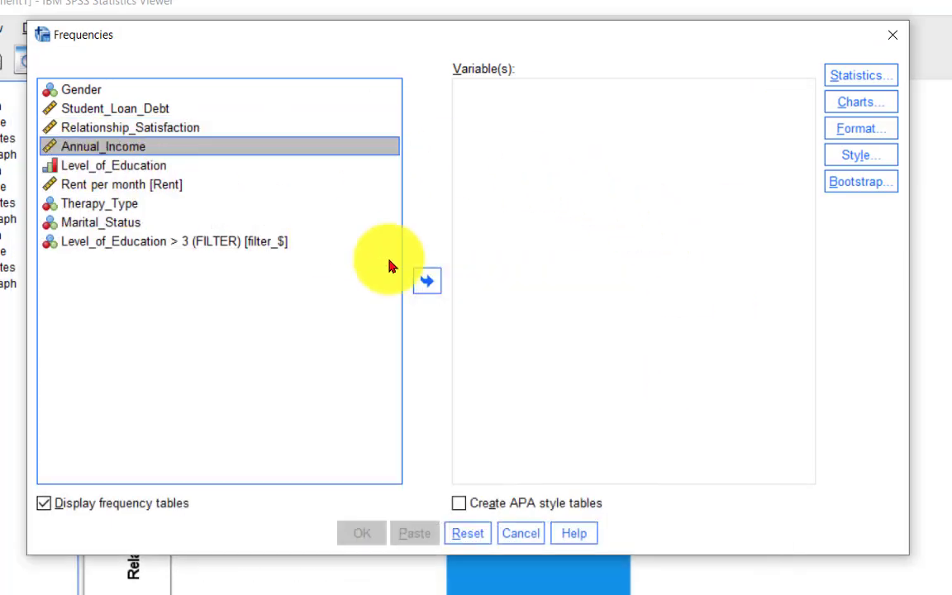
left_click(426, 281)
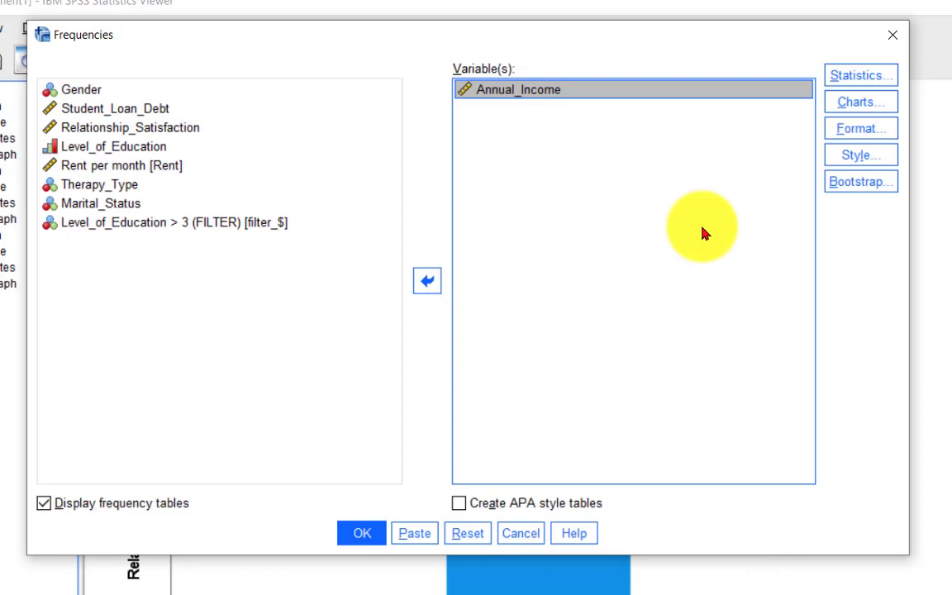
left_click(851, 76)
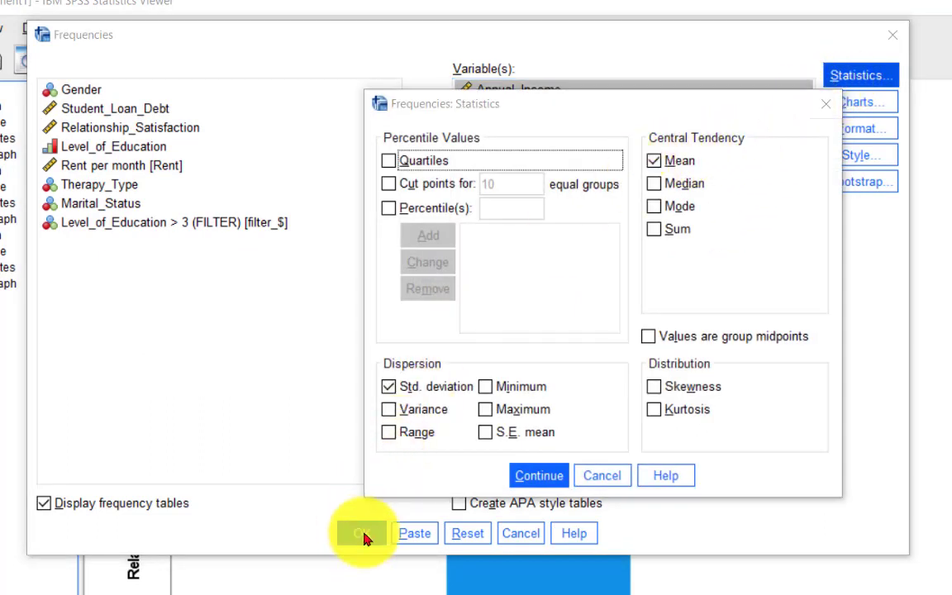
left_click(541, 476)
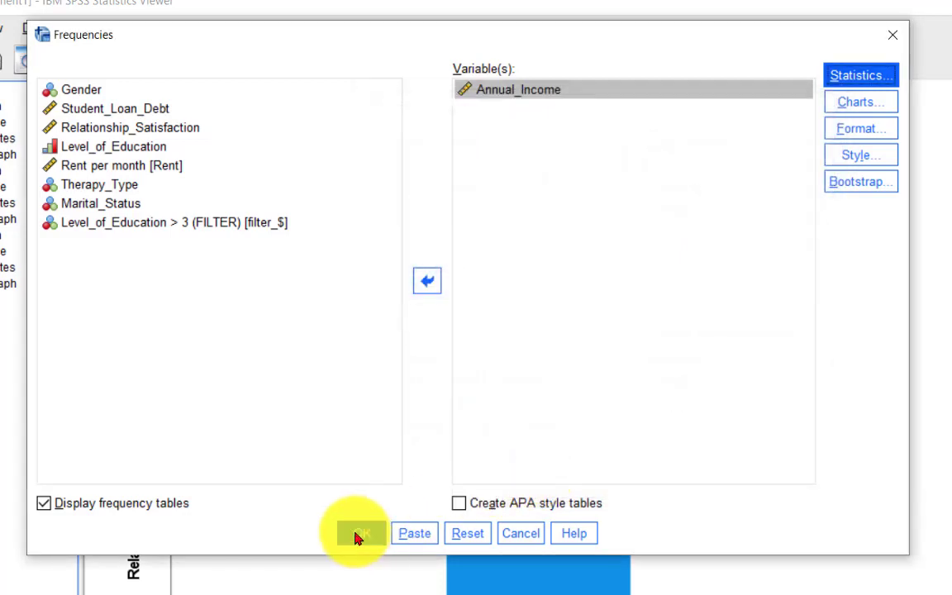
left_click(359, 533)
Step: Examine the mean in the Annual_Income statistics table of the output to answer question 8
scroll(821, 380, "down", 2)
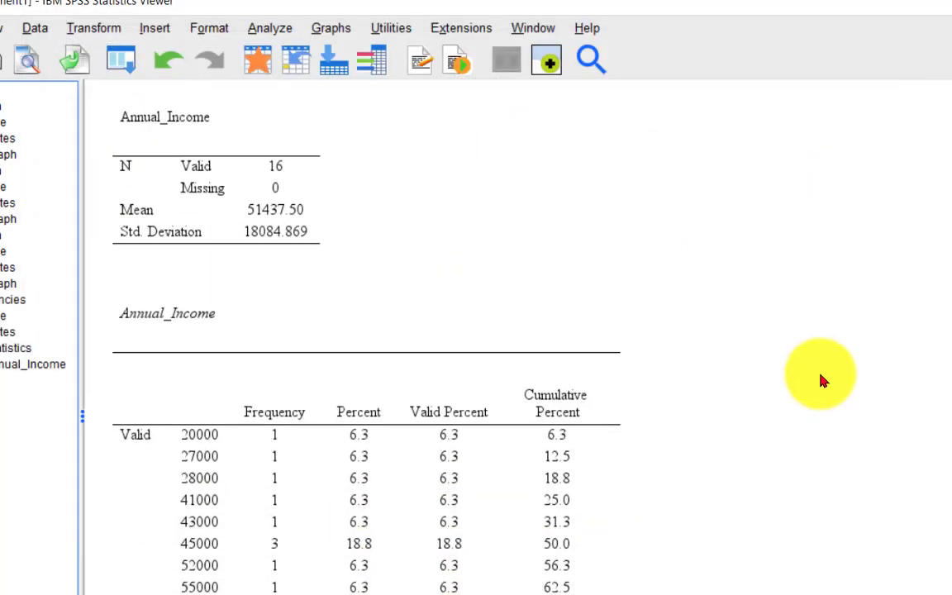
left_click(165, 206)
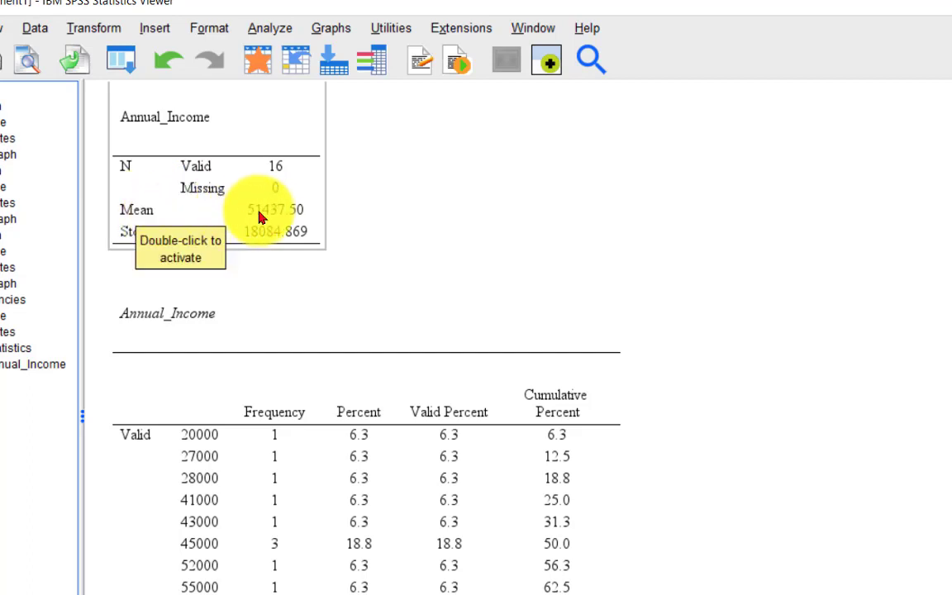
left_click(713, 335)
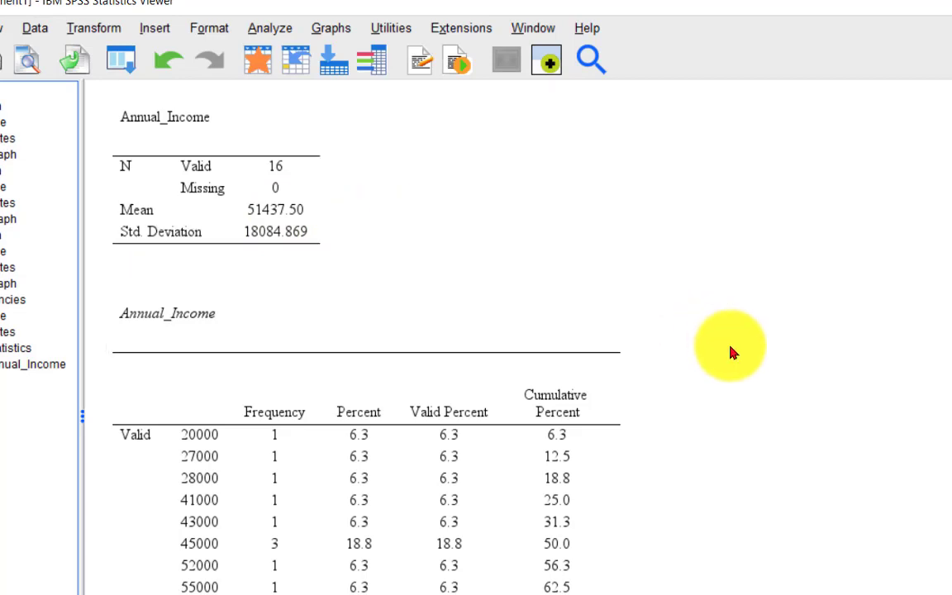
scroll(731, 351, "up", 10)
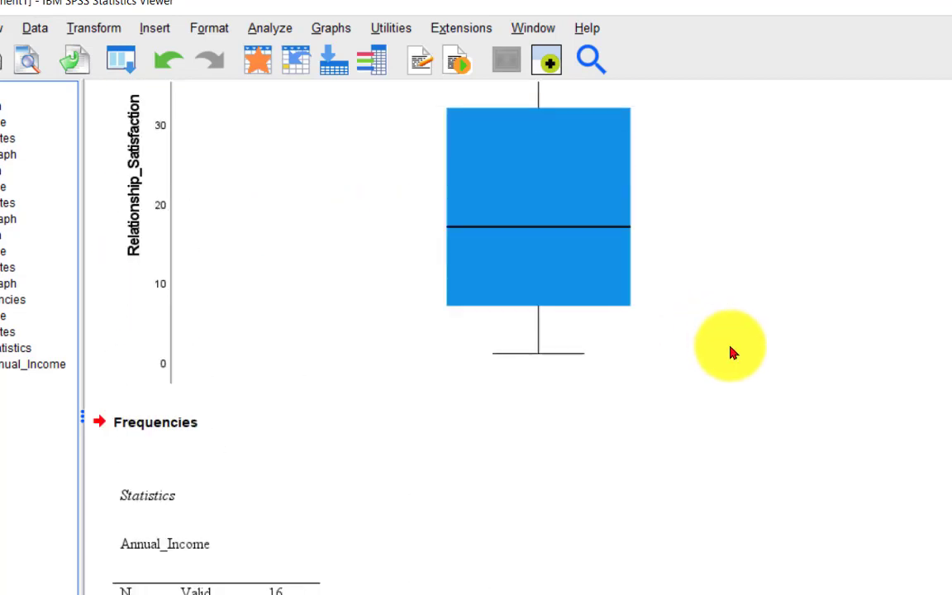
scroll(731, 351, "down", 10)
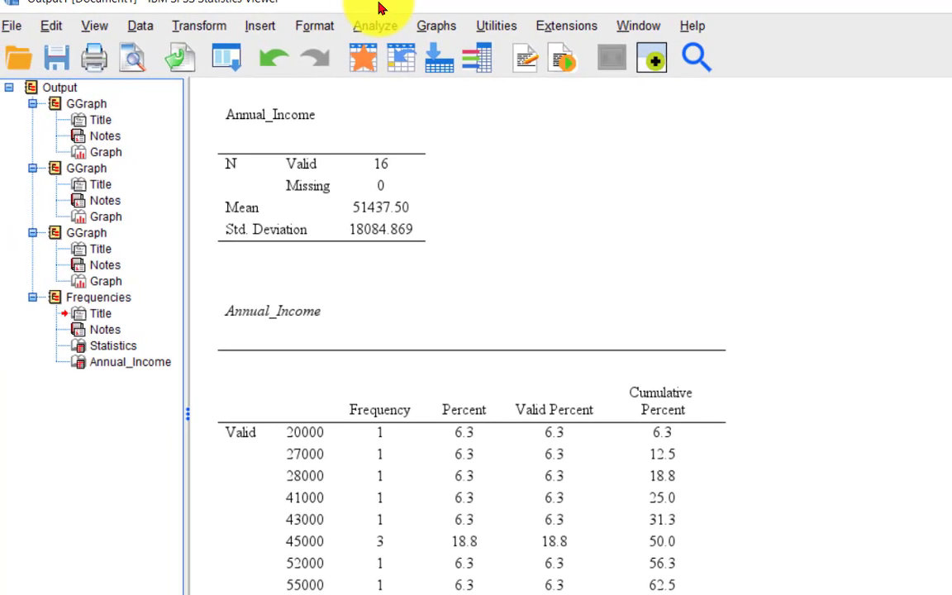
Step: Try to reset Select Cases so that all cases are included
left_click(139, 27)
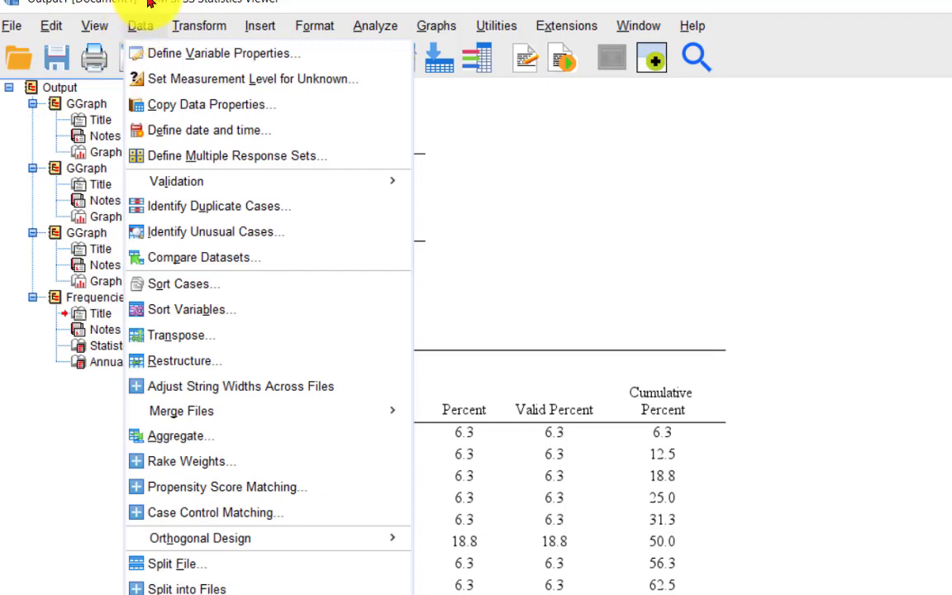
key("Escape")
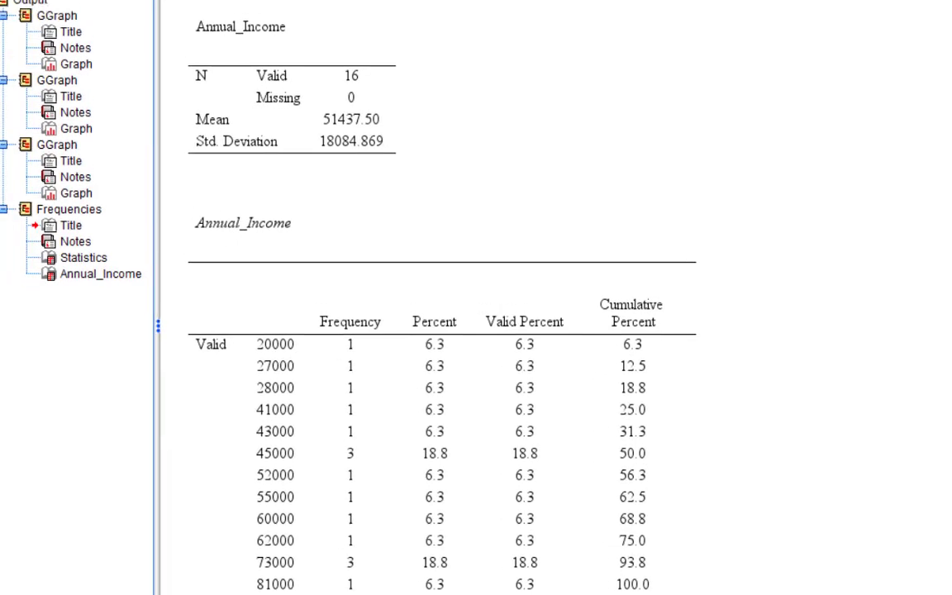
key("alt+d")
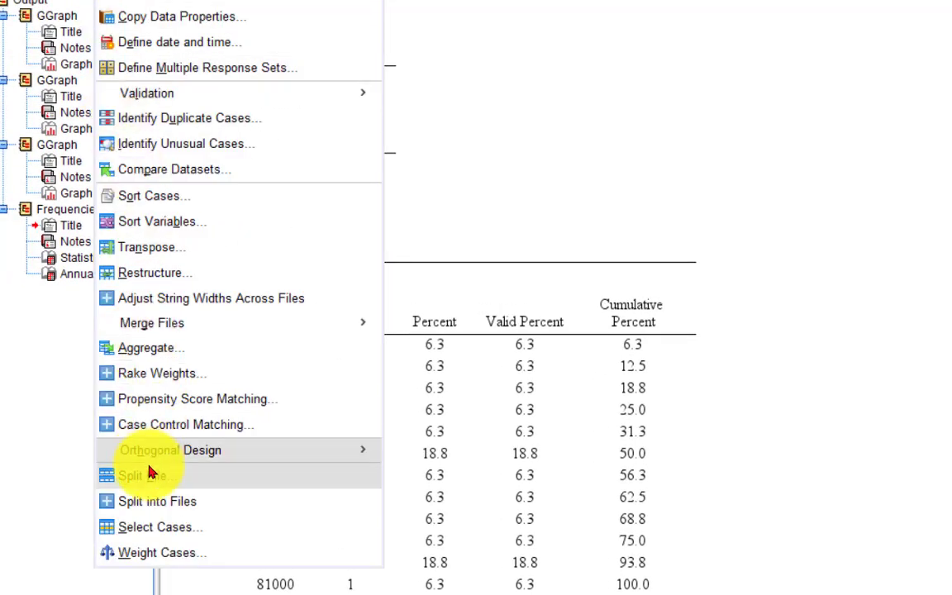
left_click(144, 526)
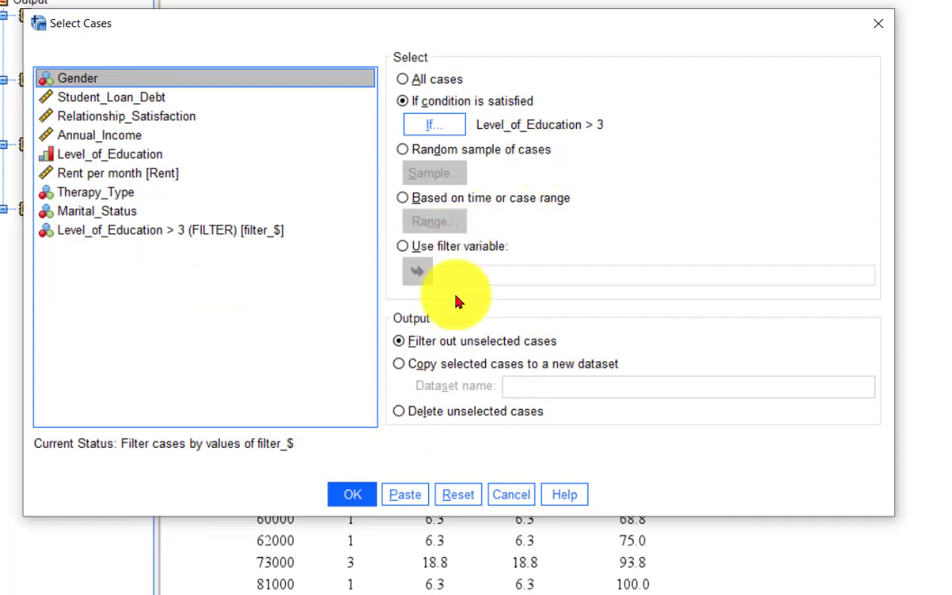
left_click(451, 495)
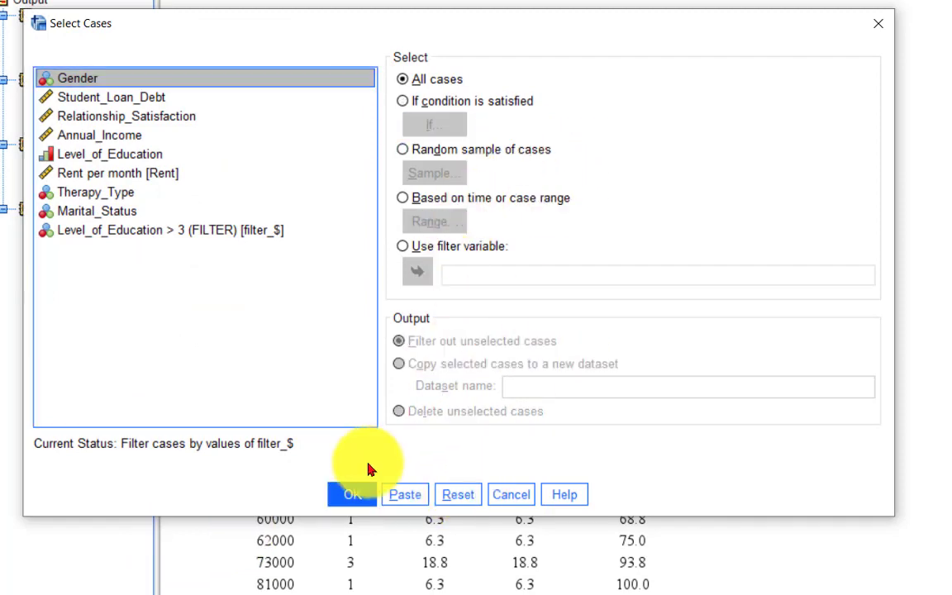
left_click(353, 494)
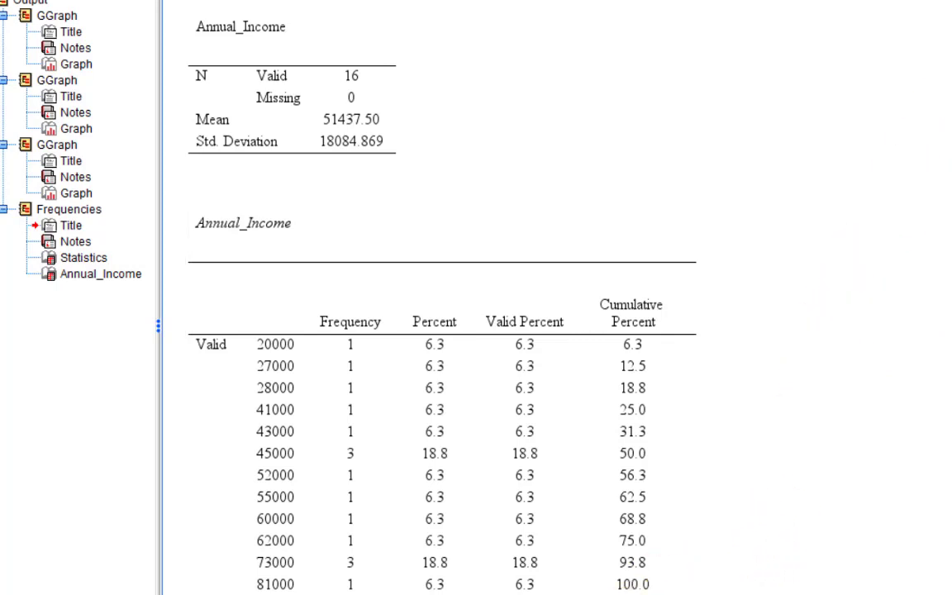
Step: Switch to the Data Editor for Week 03 data IN CLASS.sav and examine in Data View which cases are filtered out
mouse_move(541, 594)
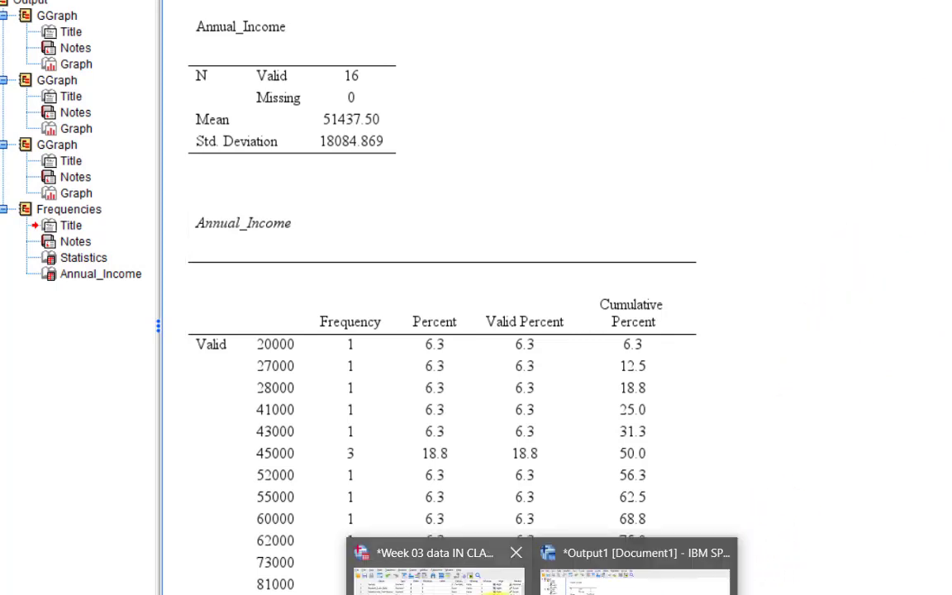
left_click(437, 553)
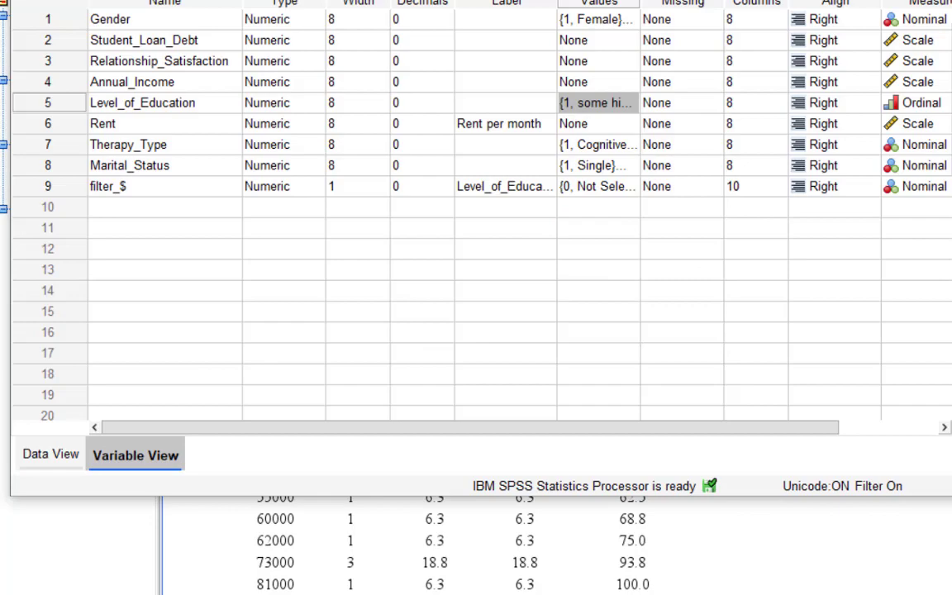
left_click_drag(241, 0, 254, 29)
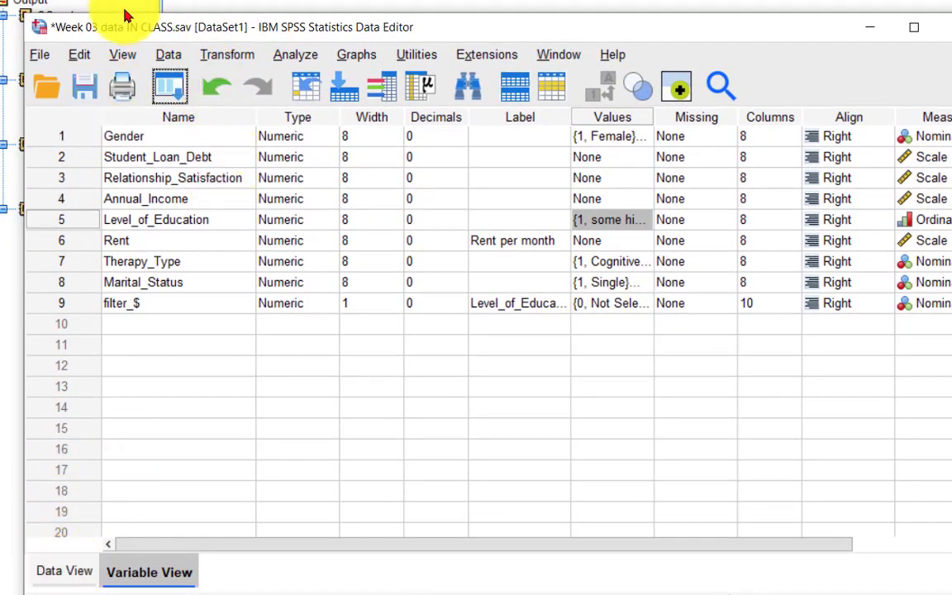
left_click(66, 569)
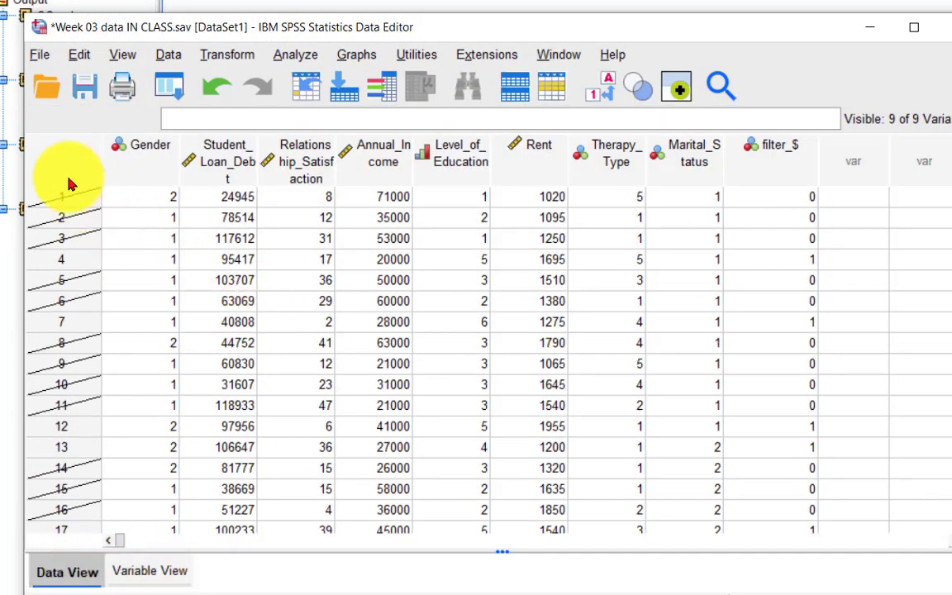
scroll(70, 184, "down", 6)
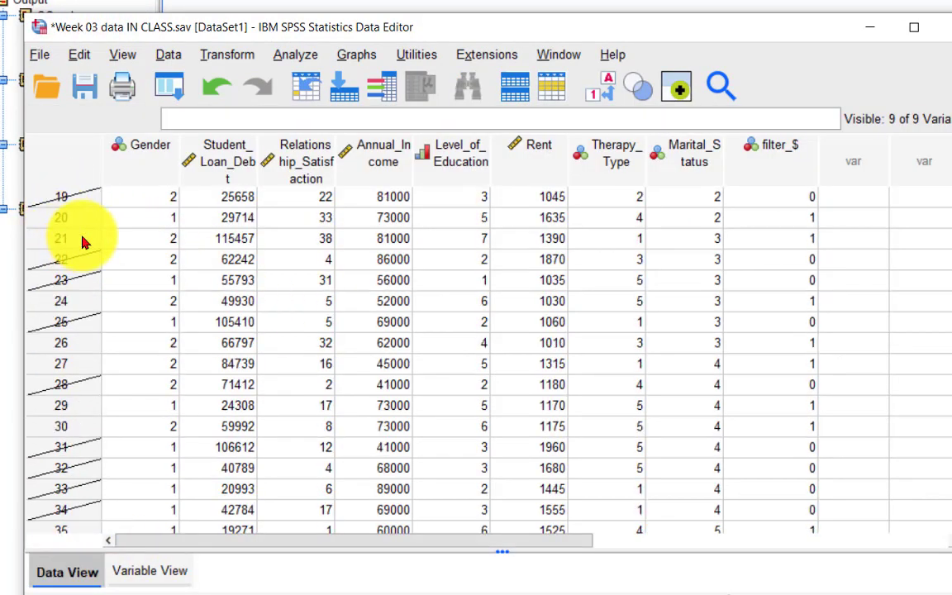
scroll(83, 242, "down", 5)
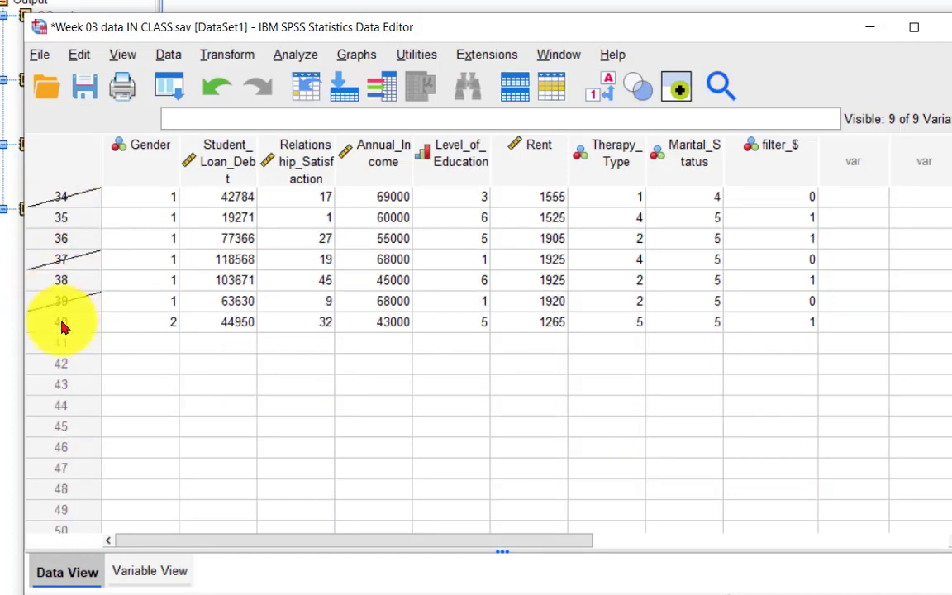
scroll(62, 326, "up", 11)
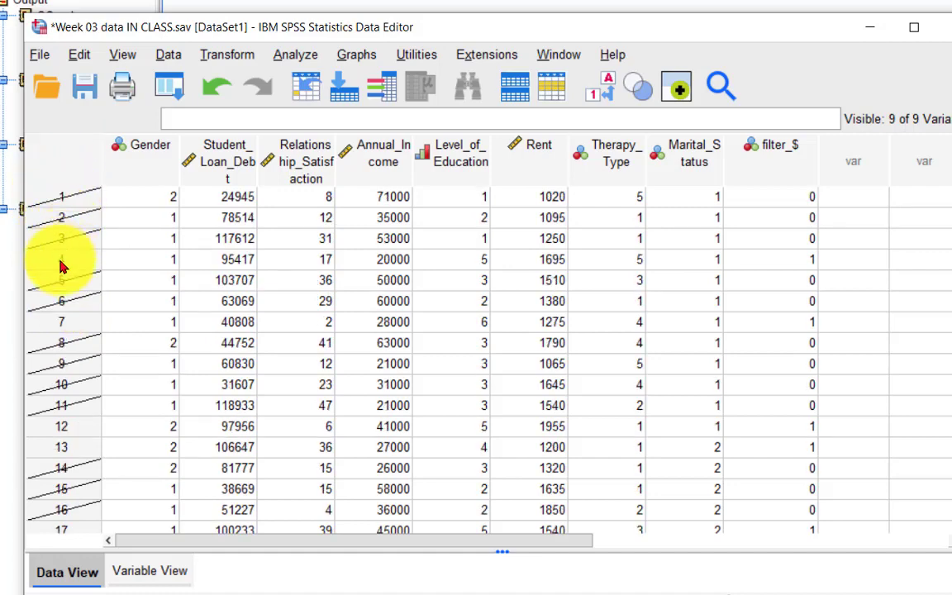
scroll(60, 266, "down", 3)
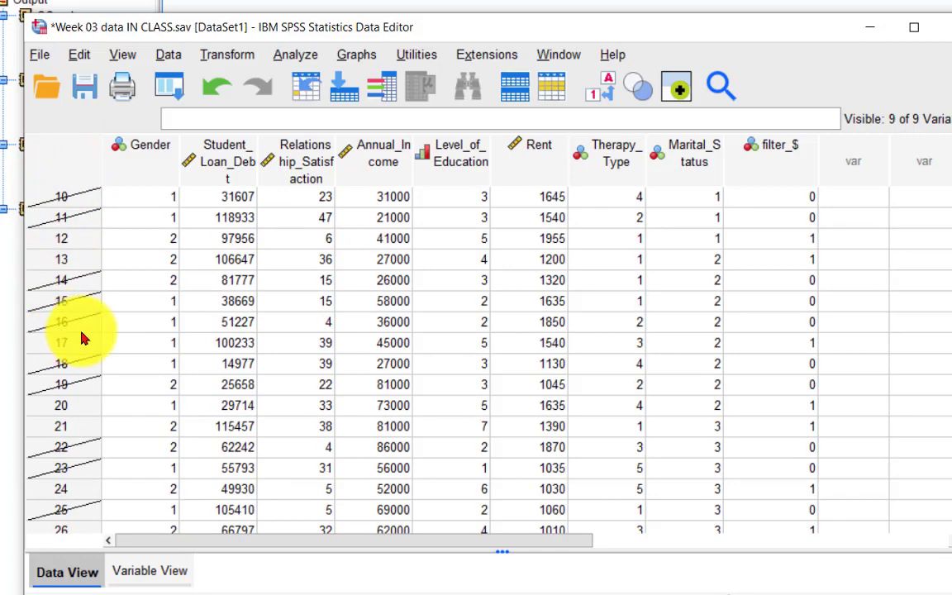